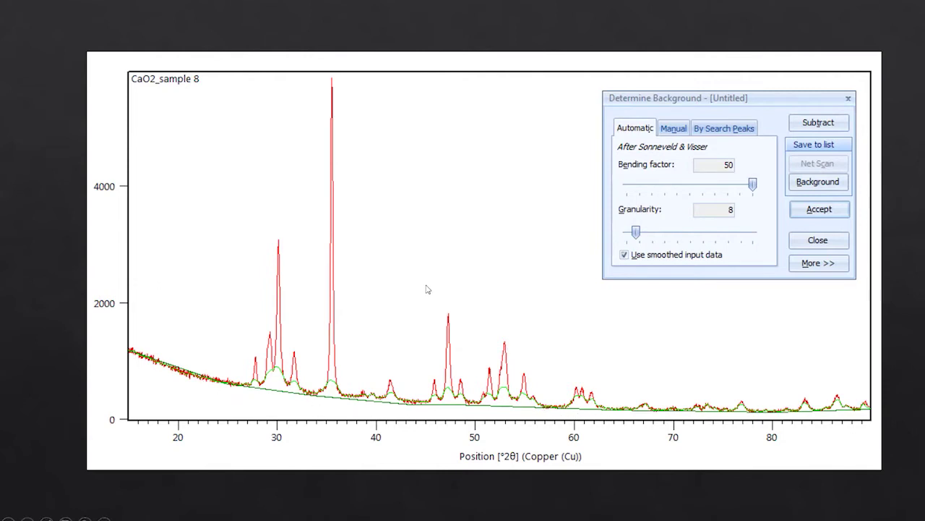
- Leave the slideshow and open the scan file 121101 Al2O3 100nm_Theta_2-Theta.raw in HighScore Plus
{"action": "key", "text": "Escape"}
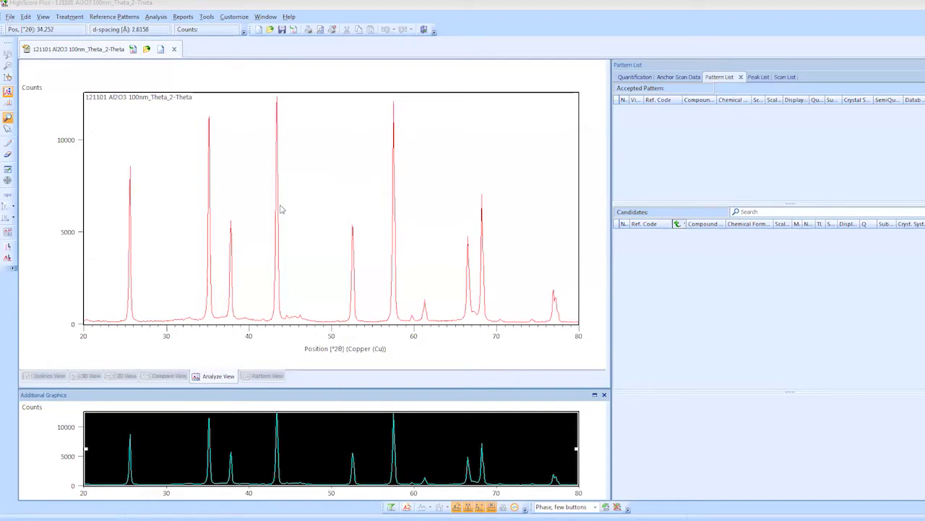
{"action": "key", "text": "ctrl+o"}
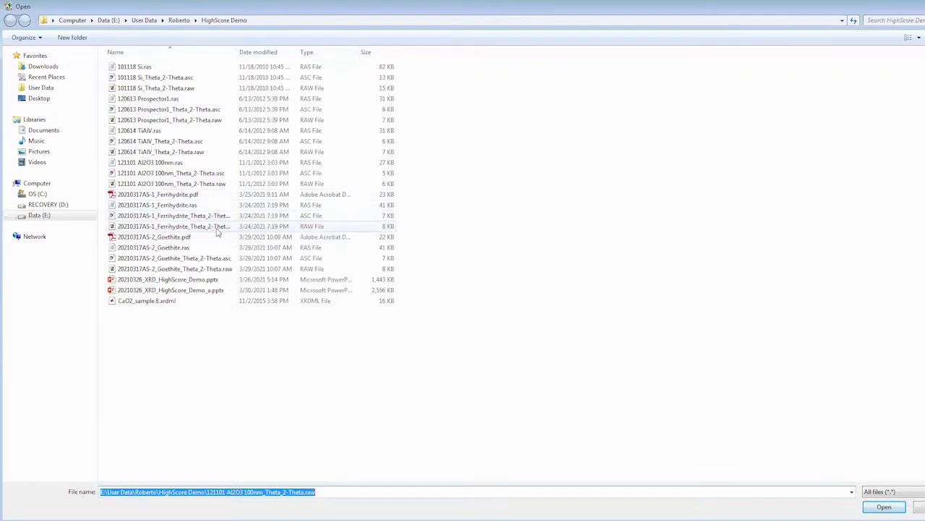
{"action": "key", "text": "Return"}
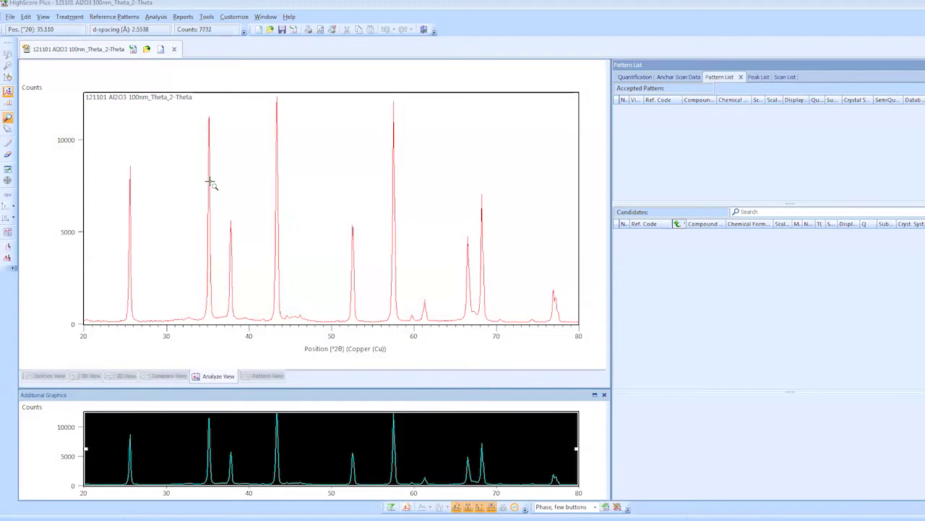
- Start an automatic background determination for the scan with bending factor 0 and granularity 1
{"action": "right_click", "coordinate": [244, 120]}
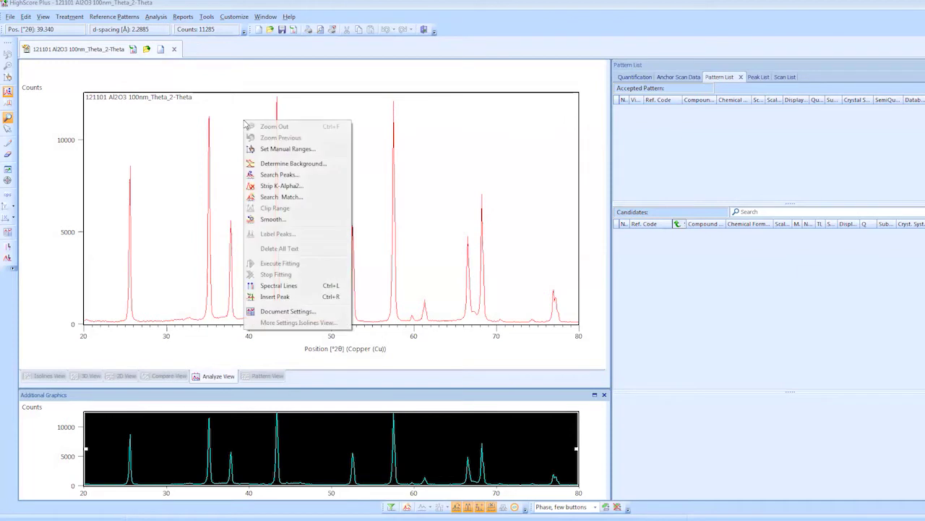
{"action": "left_click", "coordinate": [266, 161]}
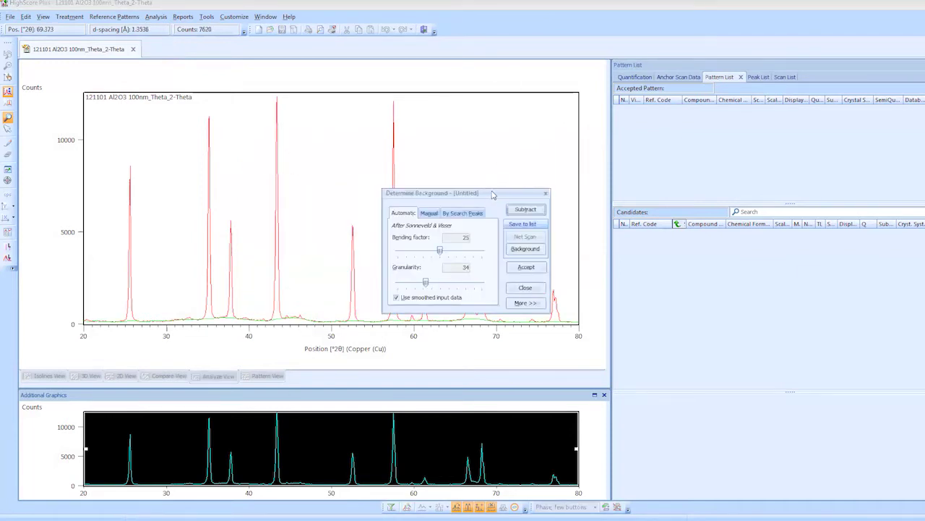
{"action": "left_click_drag", "start_coordinate": [495, 196], "coordinate": [751, 105]}
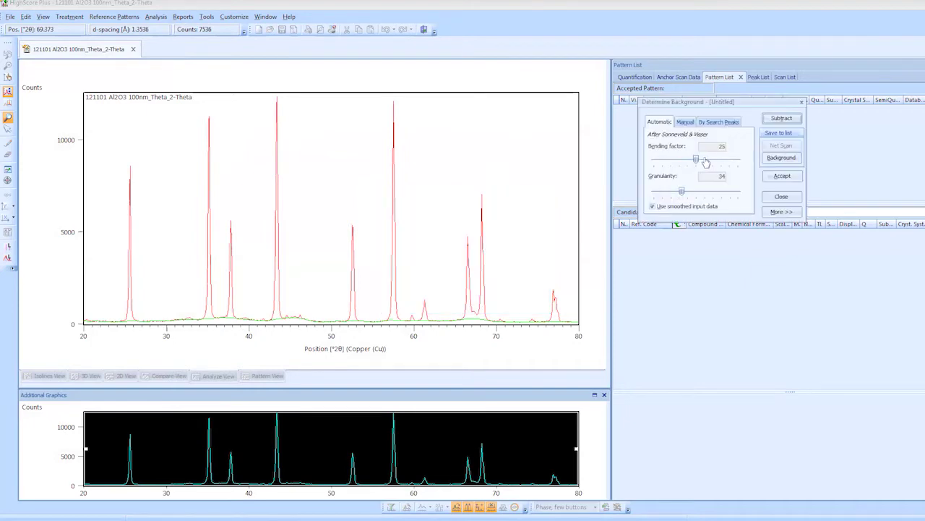
{"action": "left_click_drag", "start_coordinate": [696, 160], "coordinate": [654, 159]}
{"action": "left_click_drag", "start_coordinate": [681, 197], "coordinate": [629, 198]}
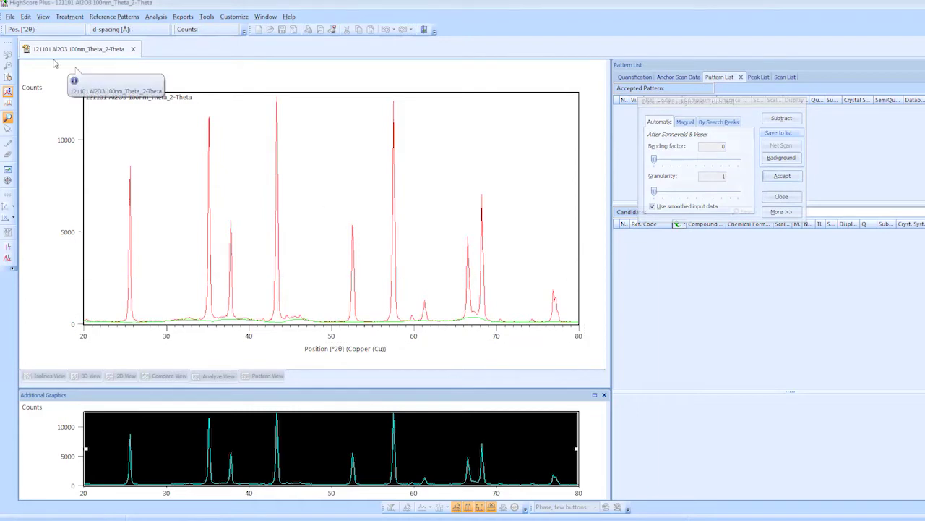
- Raise the automatic background's granularity to 57 with the bending factor at 0, checking the curve against the low-count baseline
{"action": "left_click", "coordinate": [7, 105]}
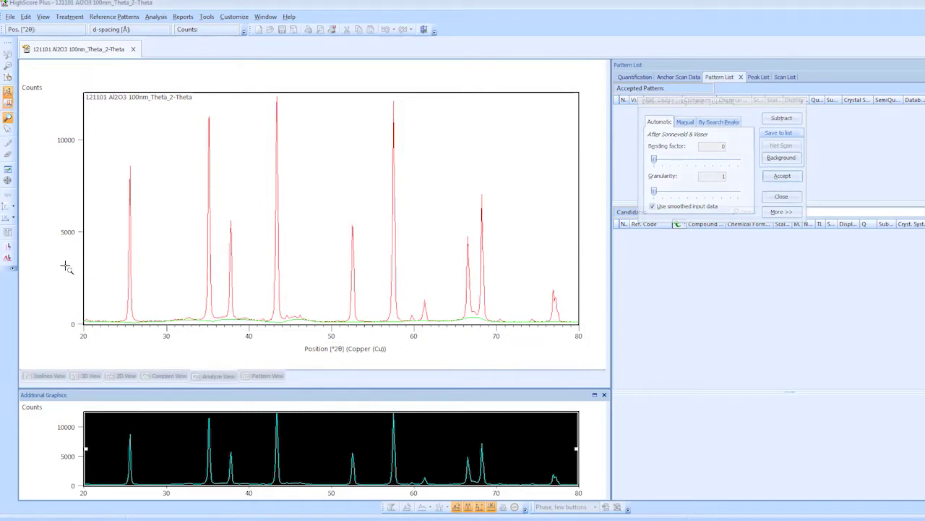
{"action": "left_click_drag", "start_coordinate": [66, 266], "coordinate": [587, 341]}
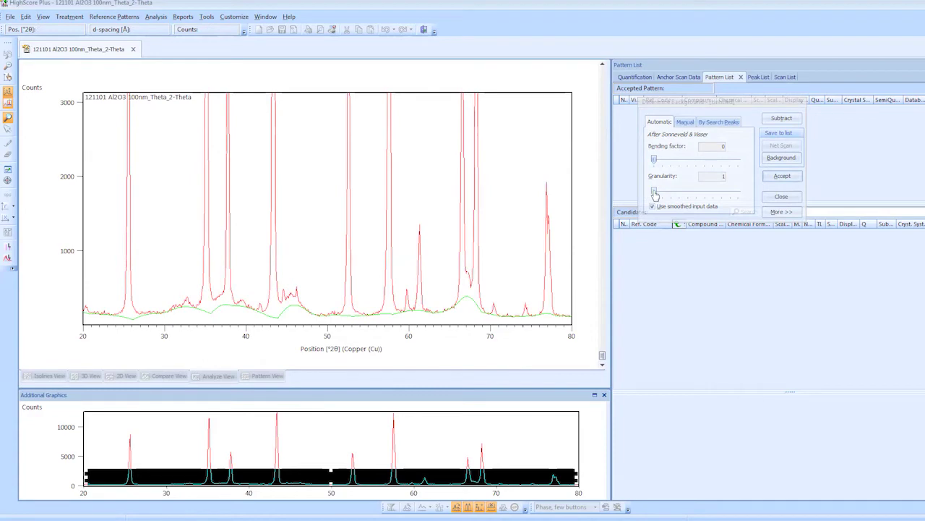
{"action": "left_click_drag", "start_coordinate": [655, 194], "coordinate": [702, 198]}
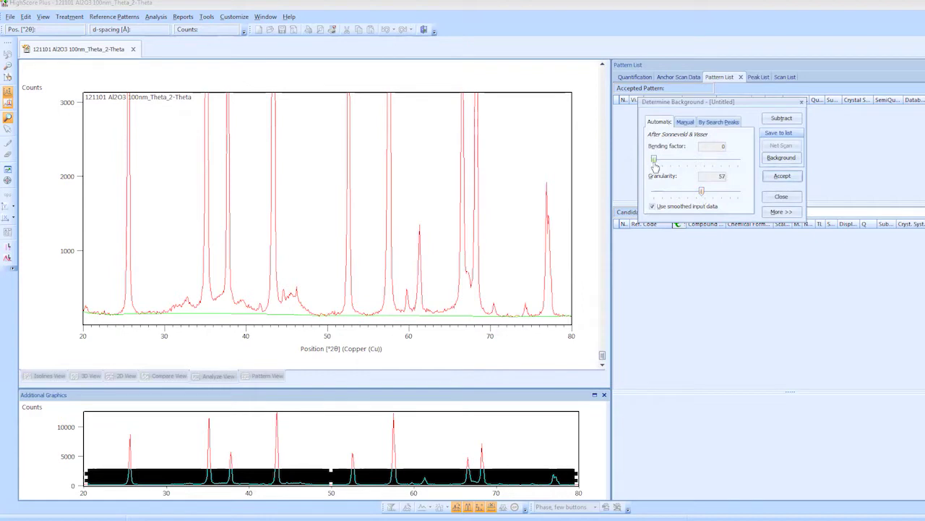
{"action": "mouse_move", "coordinate": [655, 167]}
{"action": "left_mouse_down"}
{"action": "mouse_move", "coordinate": [771, 174]}
{"action": "mouse_move", "coordinate": [653, 167]}
{"action": "left_mouse_up"}
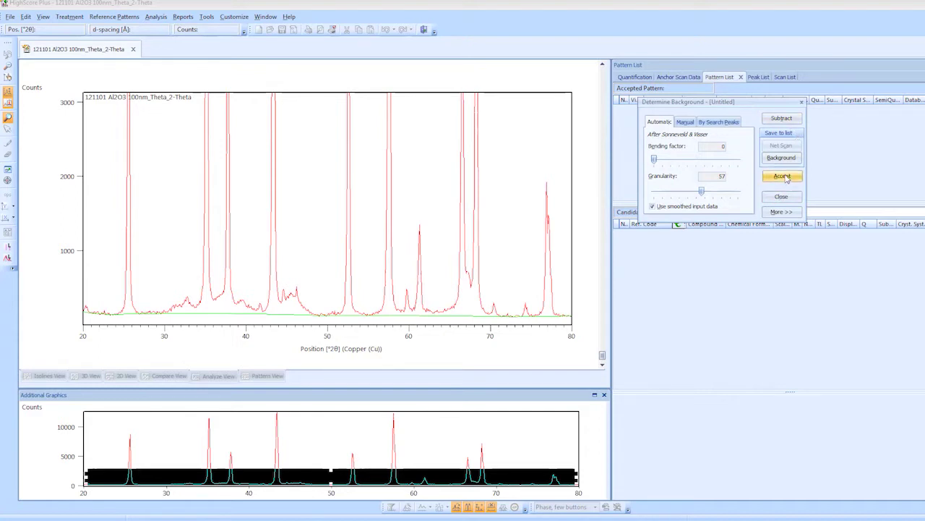
- Switch the background to manual mode and lower the base points near 30° and 70° 2θ to the scan's baseline
{"action": "left_click", "coordinate": [686, 122]}
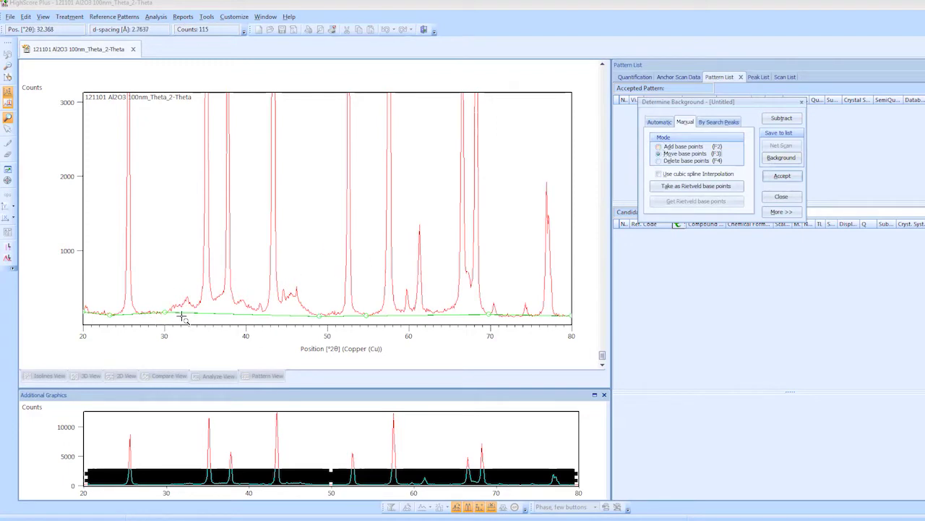
{"action": "left_click", "coordinate": [167, 318]}
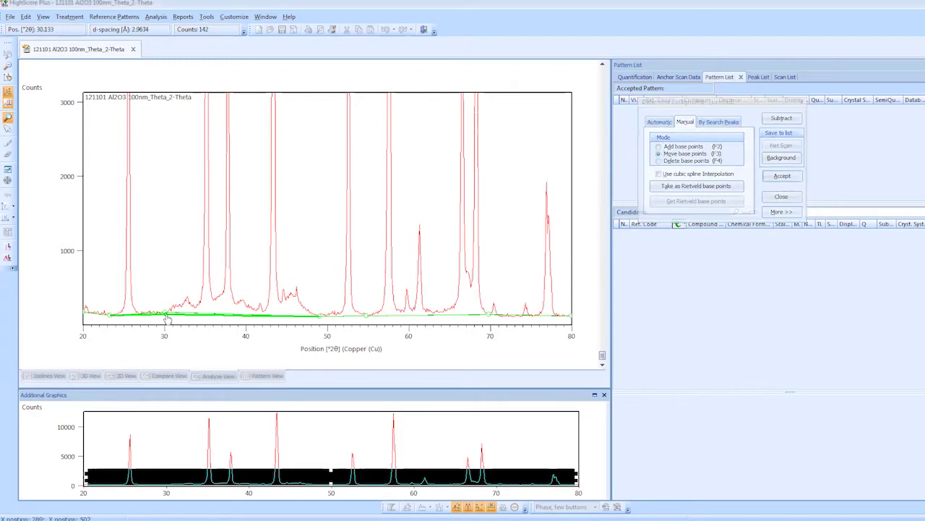
{"action": "left_click_drag", "start_coordinate": [167, 319], "coordinate": [166, 320]}
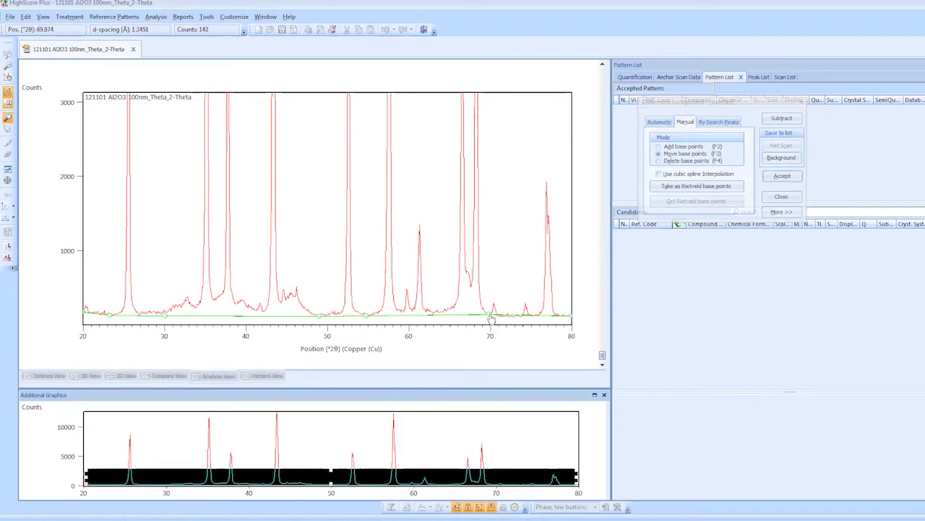
{"action": "left_click_drag", "start_coordinate": [491, 316], "coordinate": [491, 316]}
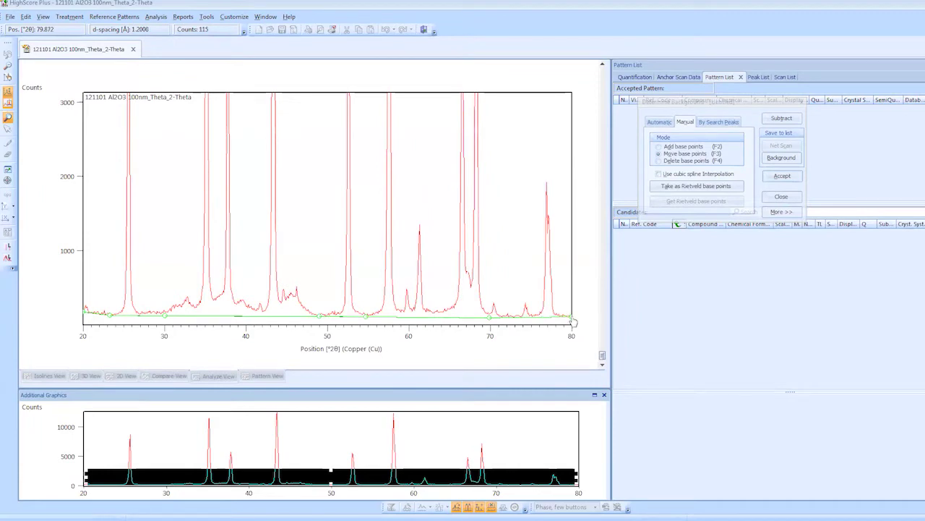
- Add a background base point near 36.5° 2θ, adjust it onto the baseline, and accept the background
{"action": "left_click", "coordinate": [659, 147]}
{"action": "left_click", "coordinate": [217, 316]}
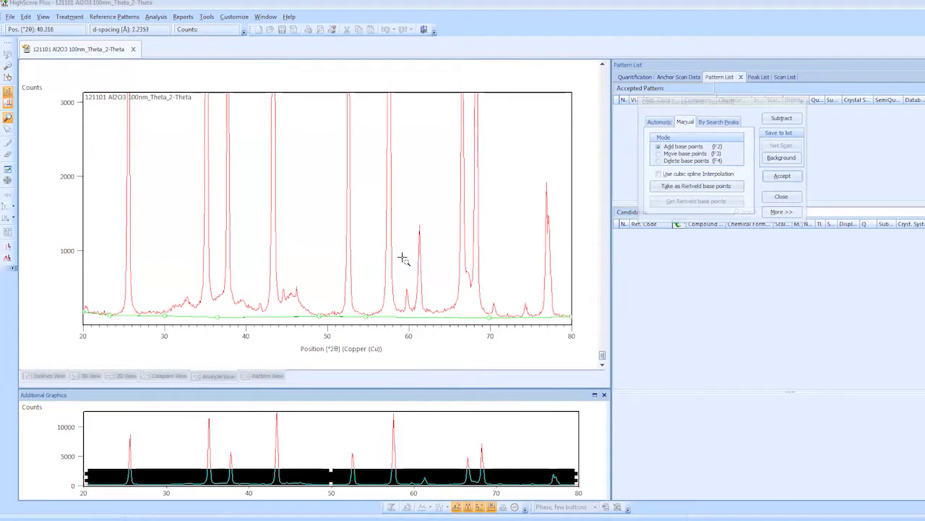
{"action": "left_click", "coordinate": [659, 154]}
{"action": "left_click", "coordinate": [219, 320]}
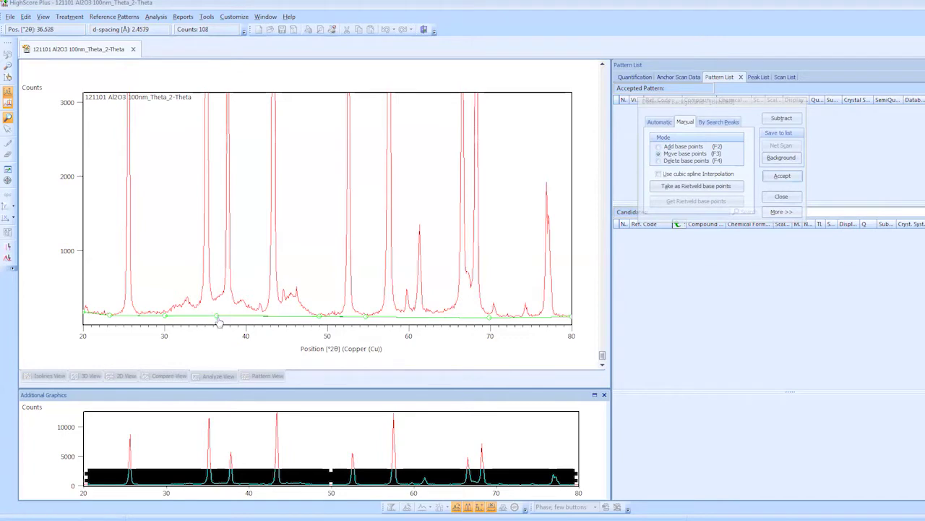
{"action": "left_click", "coordinate": [783, 177]}
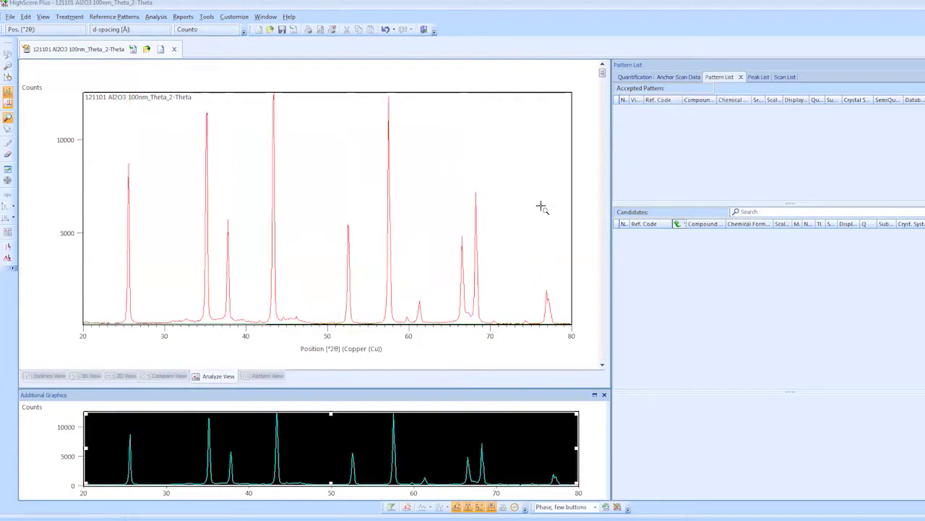
- Examine the accepted background curve along the low-count baseline and return to the full scan
{"action": "left_click_drag", "start_coordinate": [76, 307], "coordinate": [582, 348]}
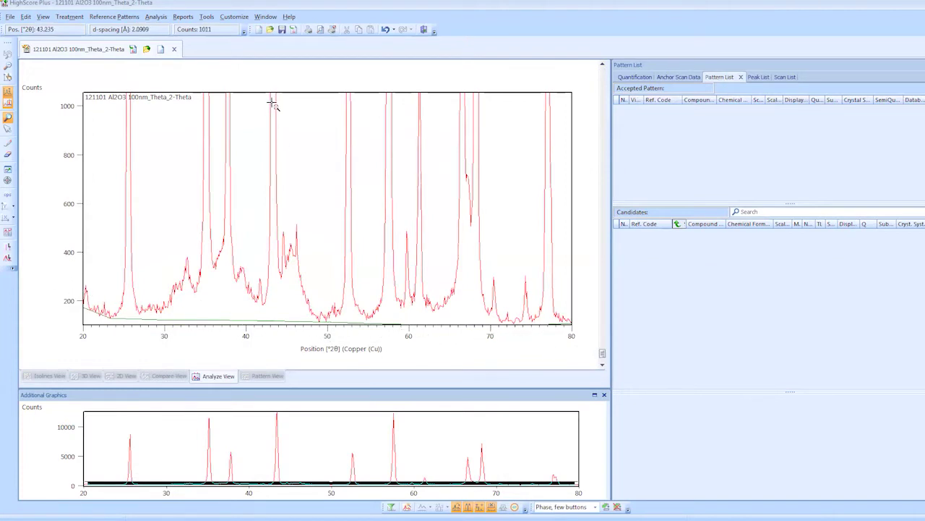
{"action": "right_click", "coordinate": [83, 127]}
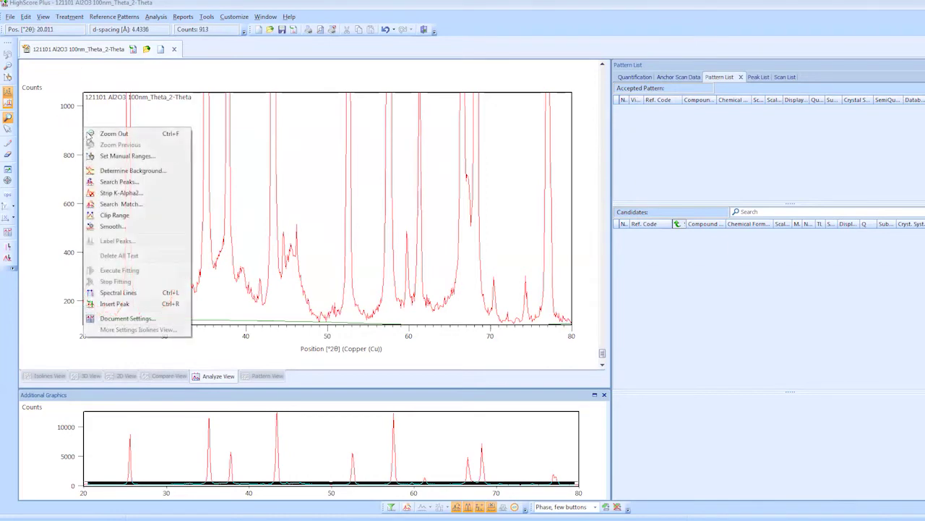
{"action": "left_click", "coordinate": [109, 133]}
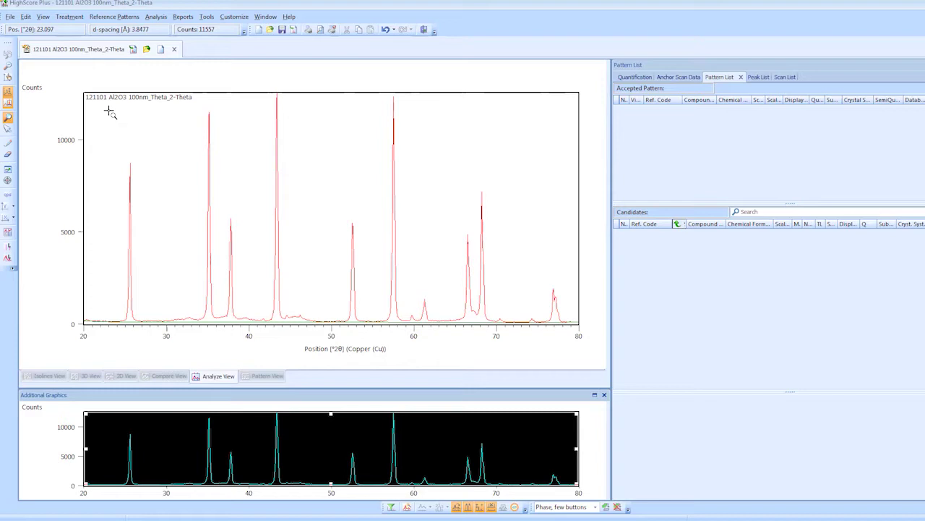
- Look at the Fast Fourier smoothing options for the scan and close them without applying any smoothing
{"action": "right_click", "coordinate": [185, 133]}
{"action": "left_click", "coordinate": [210, 230]}
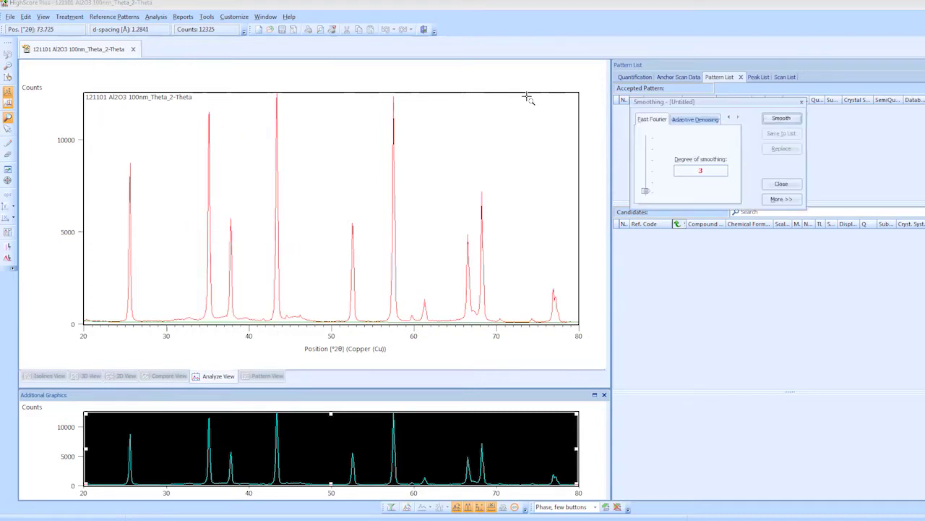
{"action": "mouse_move", "coordinate": [643, 188]}
{"action": "left_mouse_down"}
{"action": "mouse_move", "coordinate": [647, 148]}
{"action": "mouse_move", "coordinate": [646, 203]}
{"action": "mouse_move", "coordinate": [647, 192]}
{"action": "left_mouse_up"}
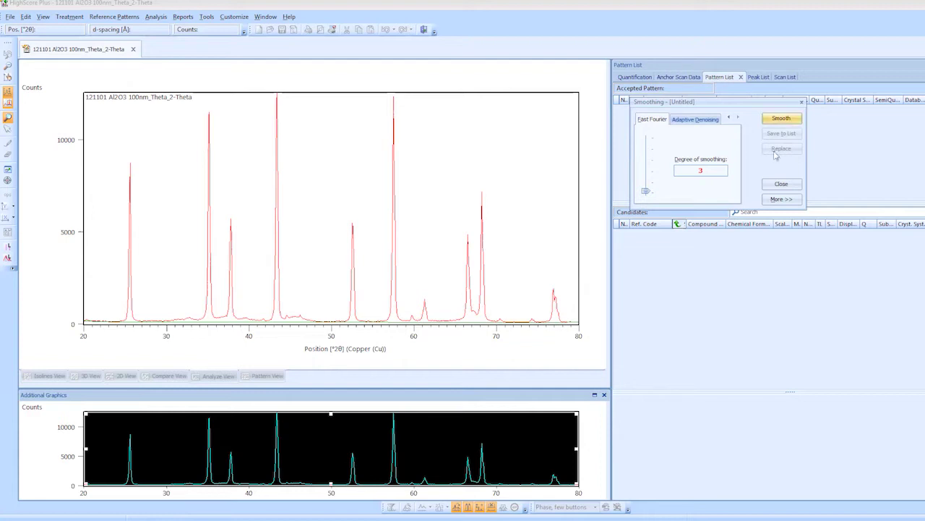
{"action": "left_click", "coordinate": [781, 185]}
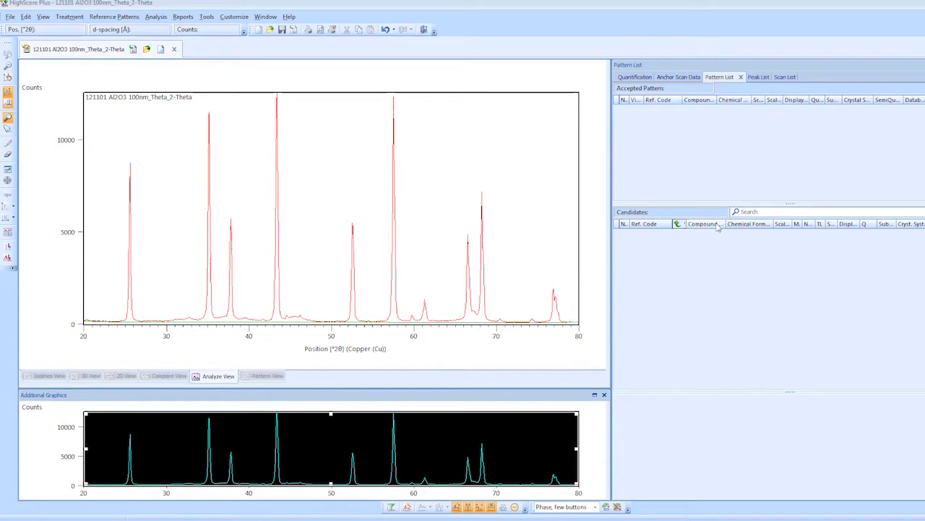
- Run a peak search on the scan with the existing search parameters, keeping the dialog clear of the plot
{"action": "right_click", "coordinate": [318, 154]}
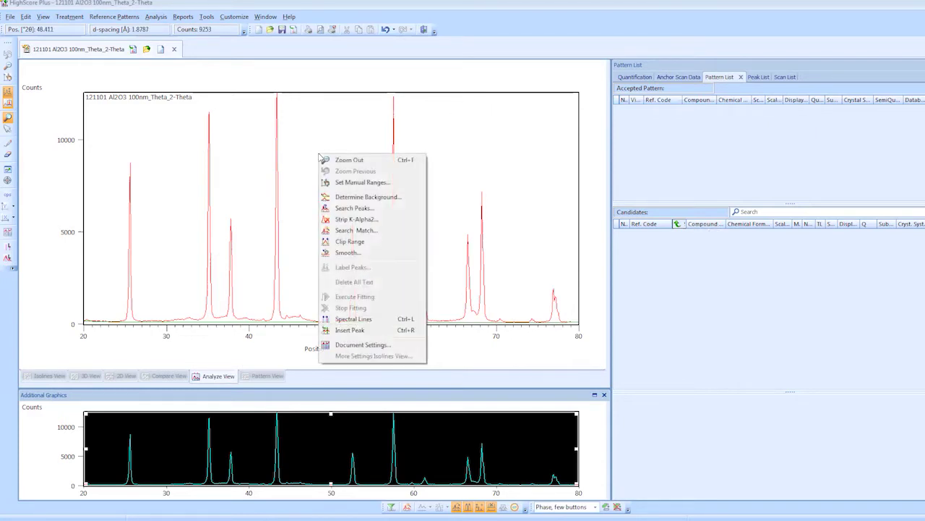
{"action": "left_click", "coordinate": [340, 208]}
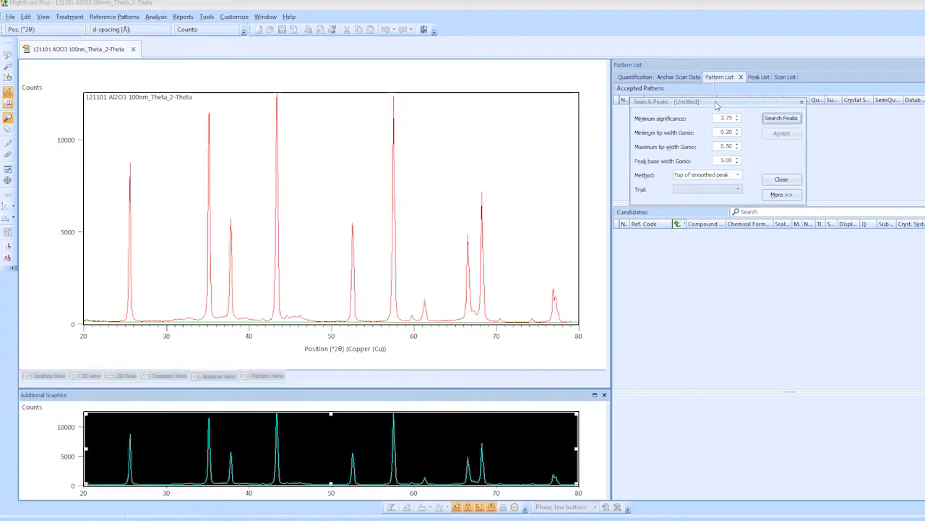
{"action": "left_click_drag", "start_coordinate": [716, 105], "coordinate": [603, 109]}
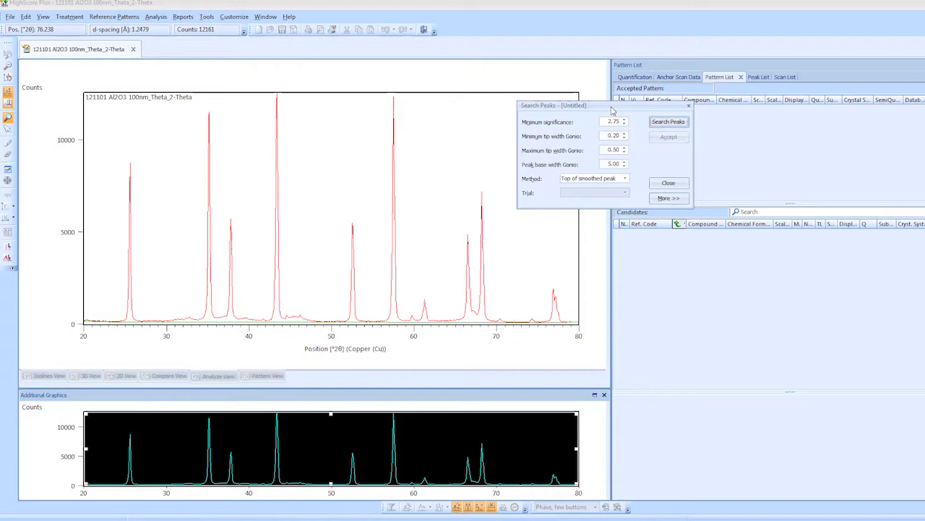
{"action": "left_click_drag", "start_coordinate": [612, 110], "coordinate": [681, 104]}
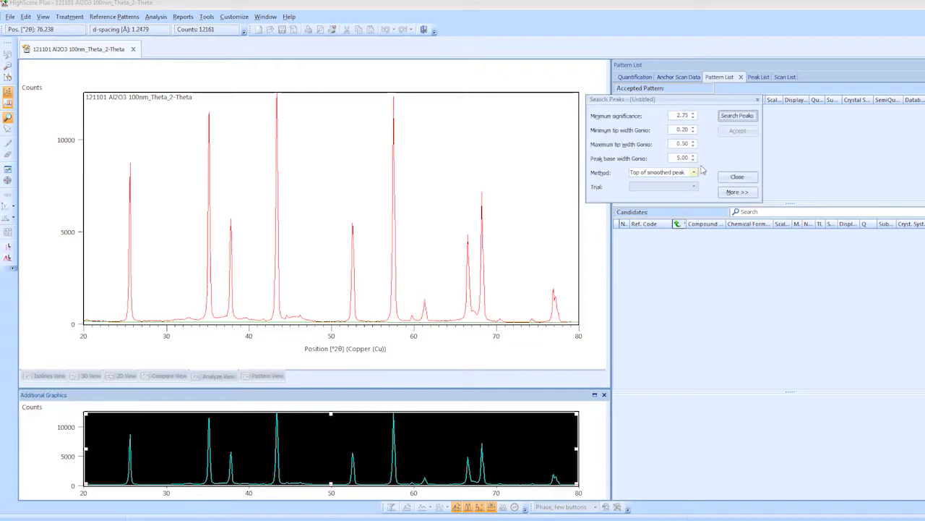
{"action": "left_click", "coordinate": [733, 117]}
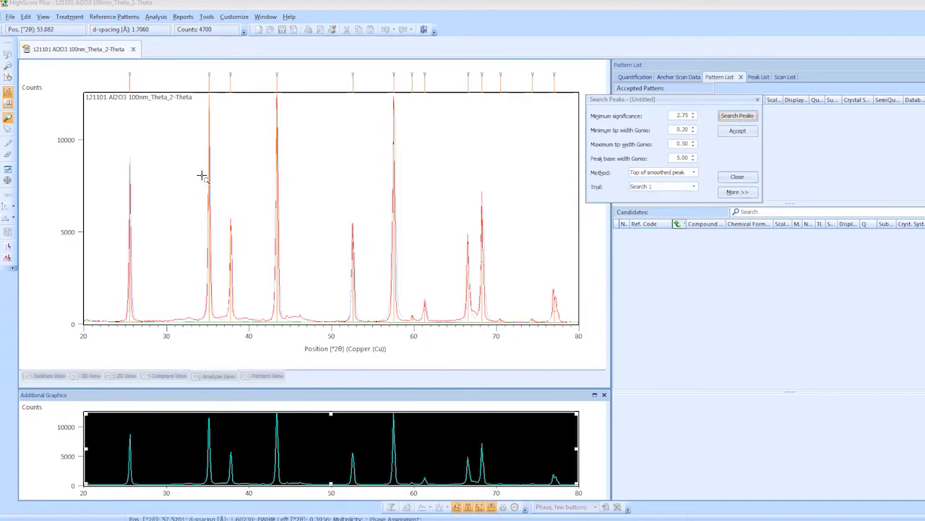
- Inspect the found peaks between about 50° and 63° 2θ and accept the peak search
{"action": "left_click", "coordinate": [8, 116]}
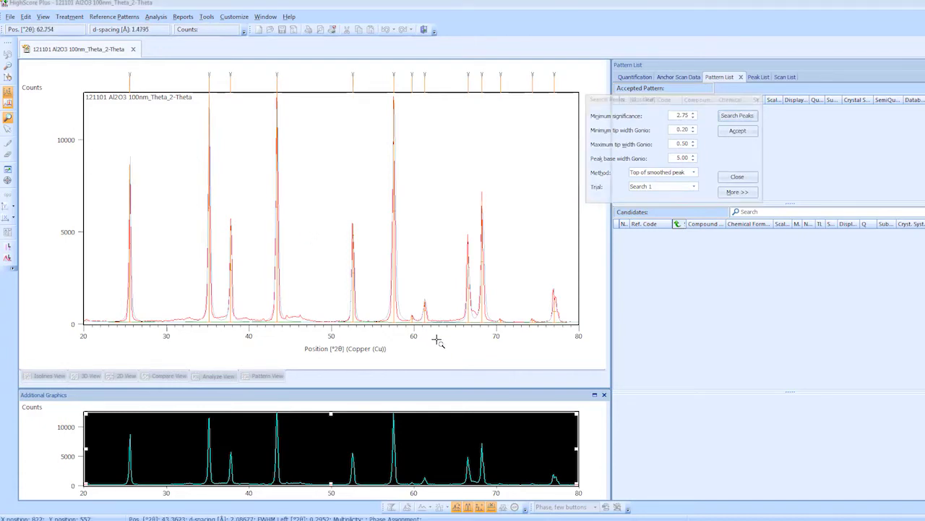
{"action": "left_click_drag", "start_coordinate": [438, 340], "coordinate": [329, 217]}
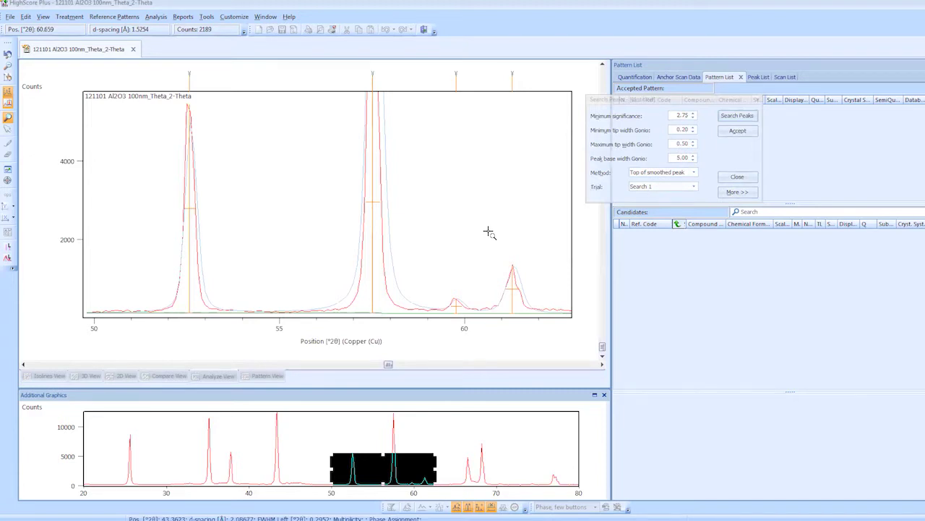
{"action": "right_click", "coordinate": [308, 88]}
{"action": "left_click", "coordinate": [336, 95]}
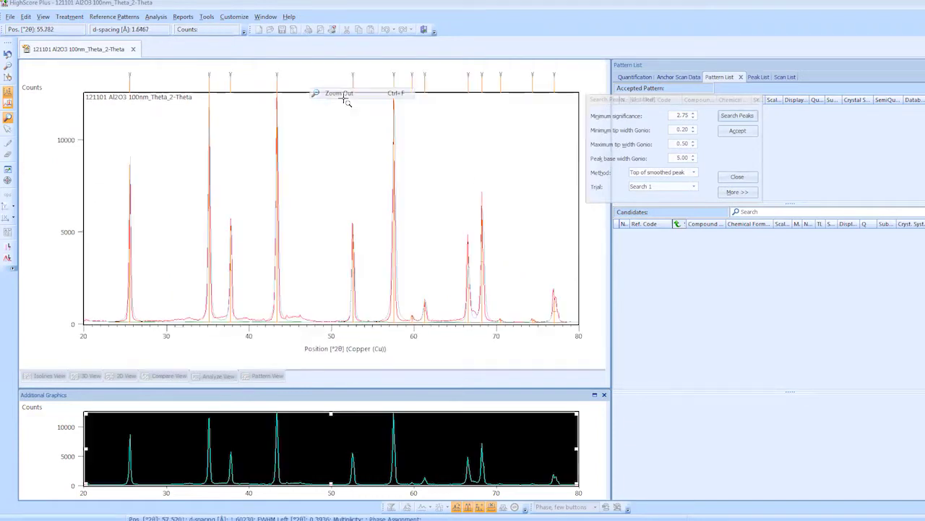
{"action": "left_click", "coordinate": [733, 135]}
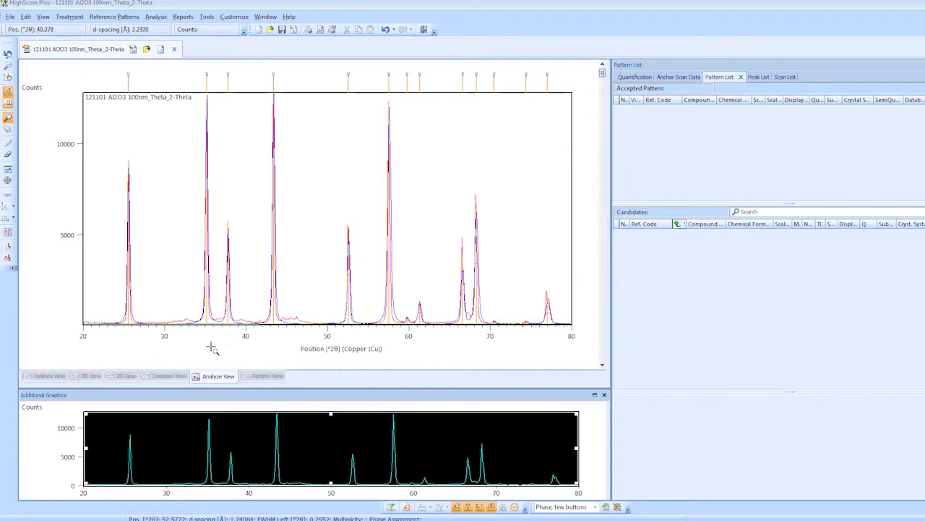
- Change the additional graphics below the scan to show the difference plot
{"action": "right_click", "coordinate": [43, 423]}
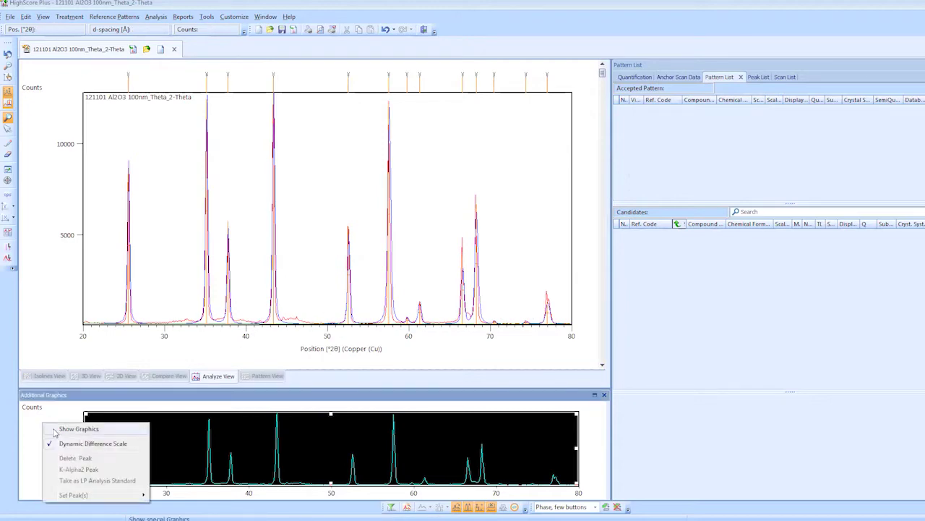
{"action": "mouse_move", "coordinate": [48, 429]}
{"action": "left_click", "coordinate": [160, 429]}
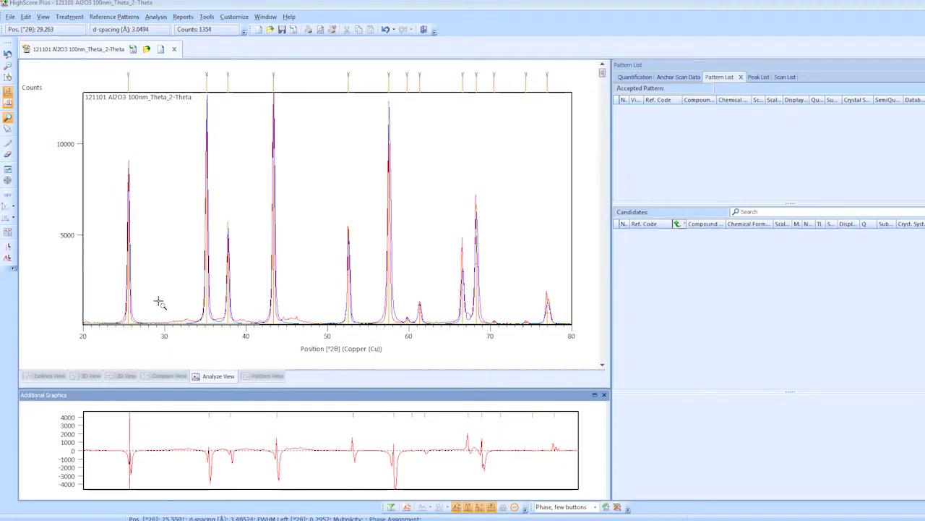
- Insert three additional peaks manually on the weak unfitted humps at about 33°, 39.5° and 46° 2θ
{"action": "left_click_drag", "start_coordinate": [158, 301], "coordinate": [578, 338]}
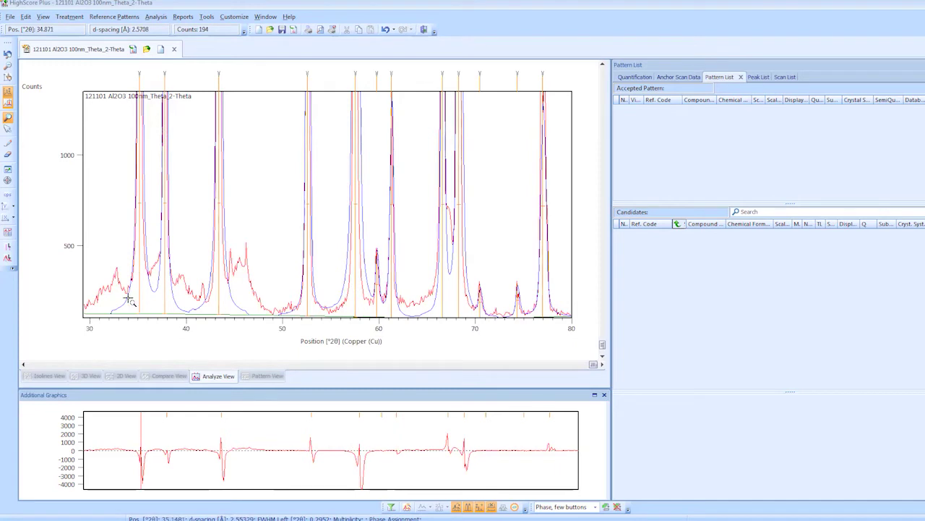
{"action": "right_click", "coordinate": [90, 193]}
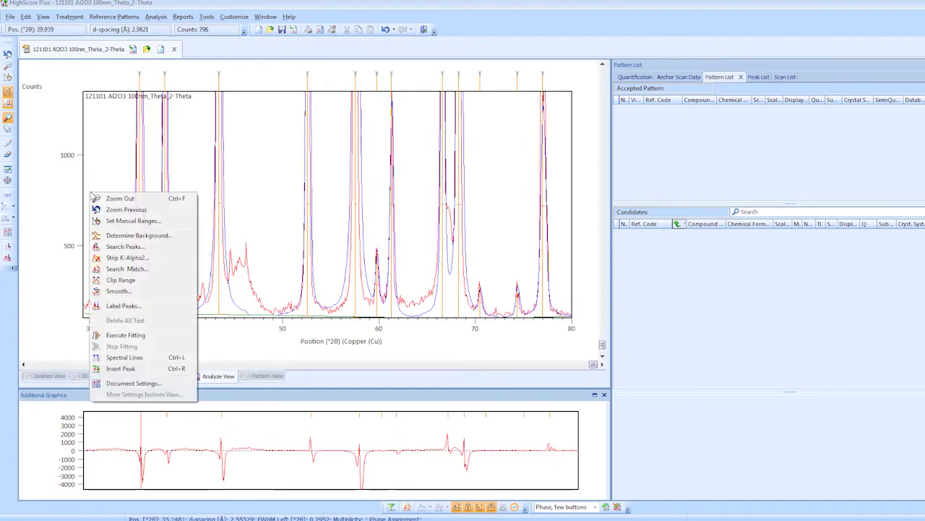
{"action": "left_click", "coordinate": [147, 369]}
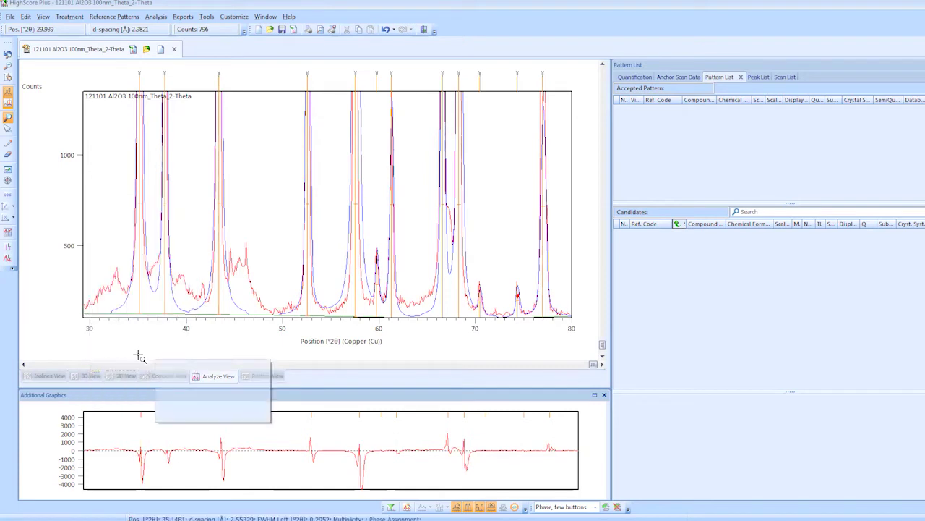
{"action": "left_click", "coordinate": [117, 270]}
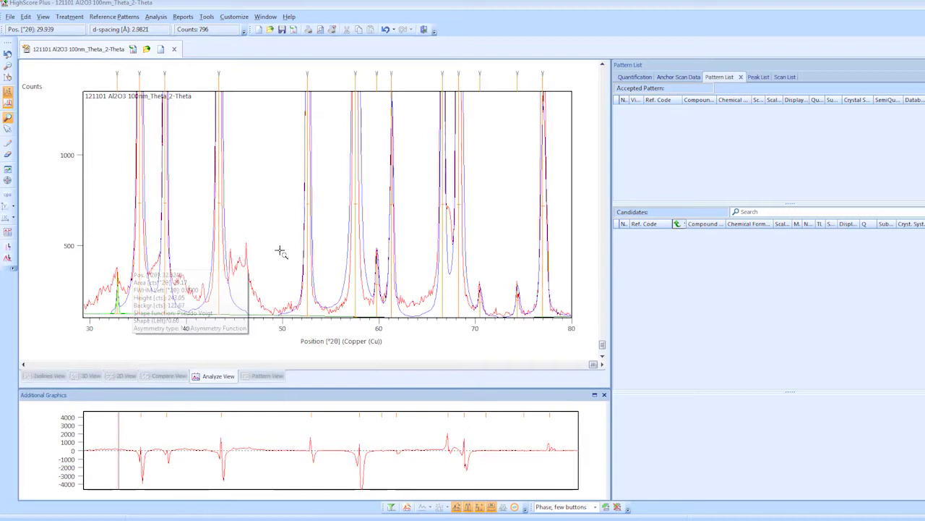
{"action": "left_click", "coordinate": [559, 319]}
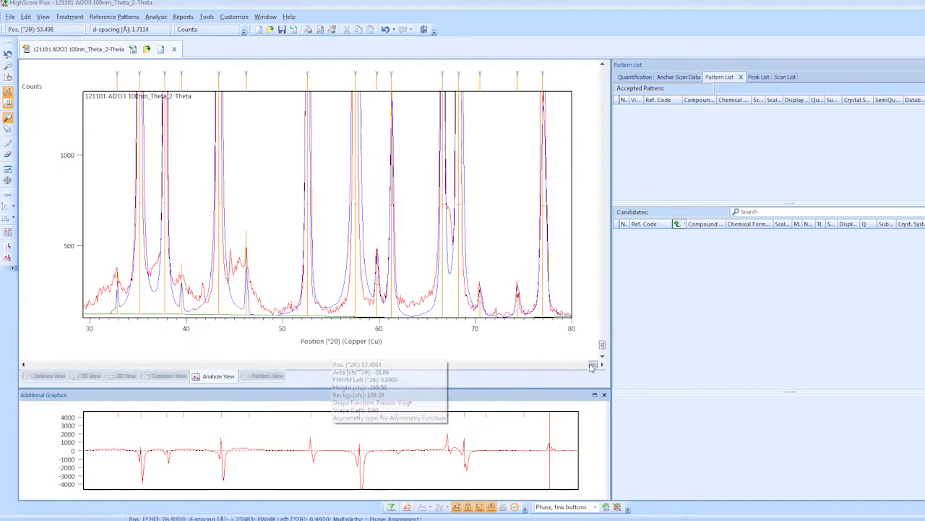
{"action": "left_click_drag", "start_coordinate": [595, 365], "coordinate": [677, 381]}
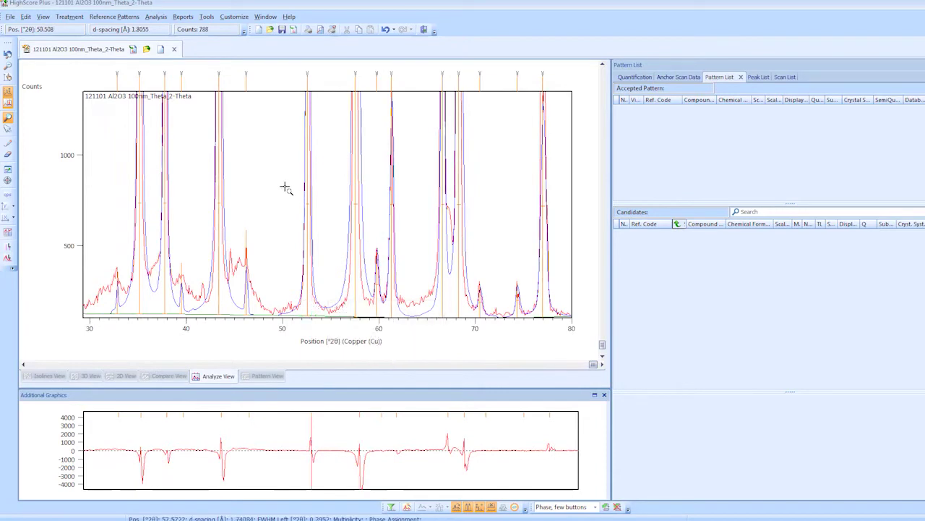
{"action": "right_click", "coordinate": [121, 145]}
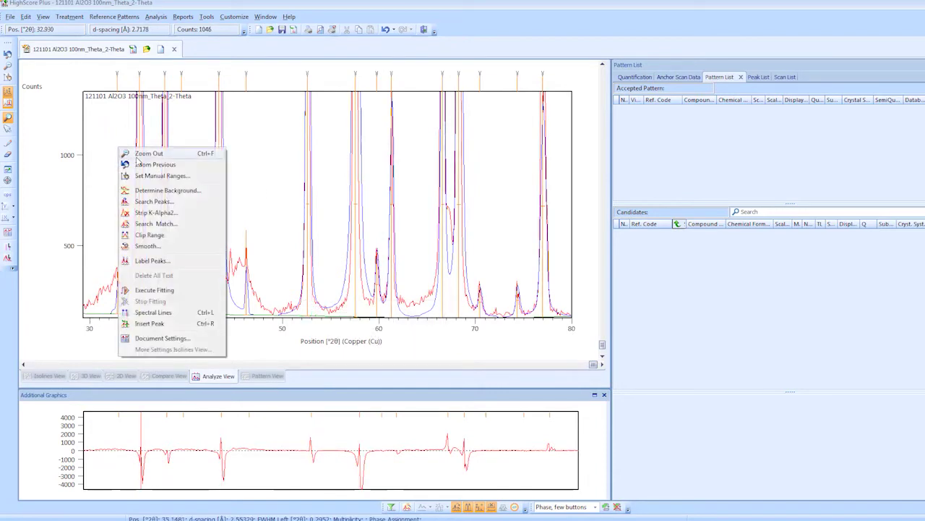
{"action": "left_click", "coordinate": [148, 154]}
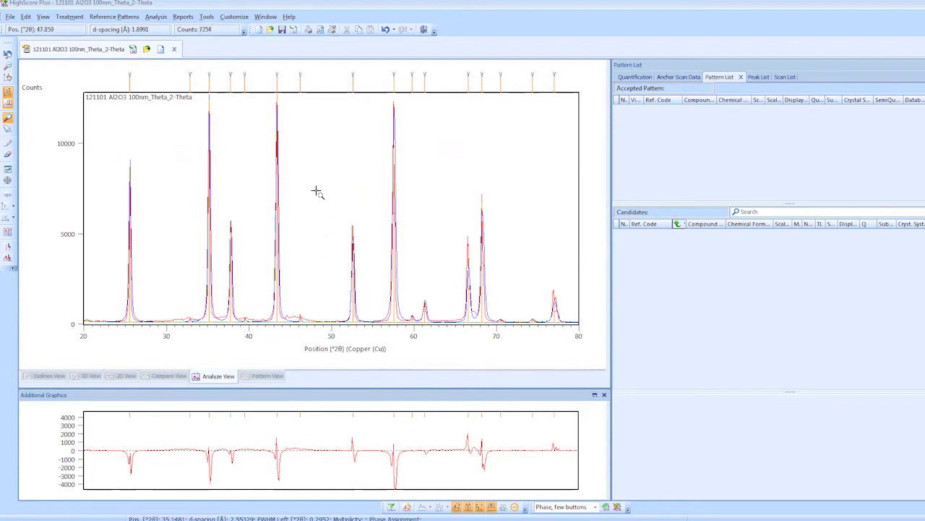
- Fit the scan with the Default Profile Fit
{"action": "left_click", "coordinate": [158, 17]}
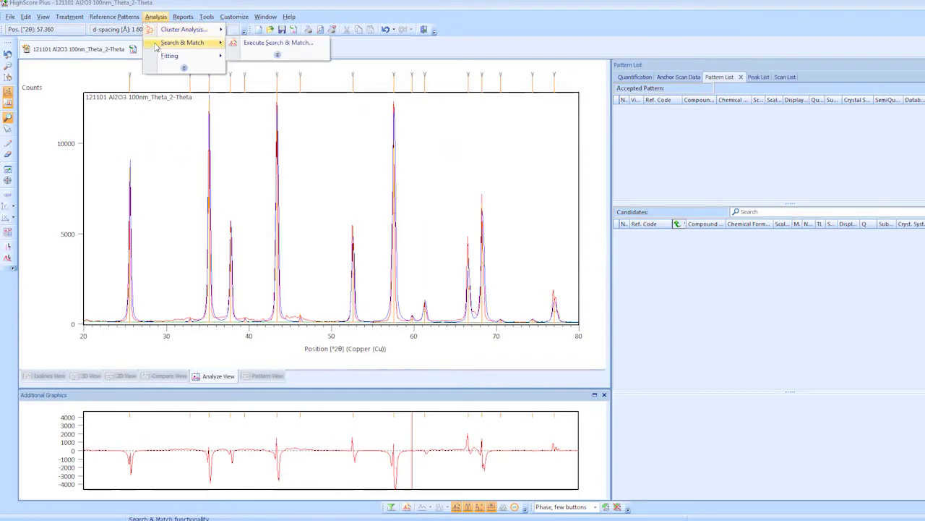
{"action": "mouse_move", "coordinate": [153, 30]}
{"action": "mouse_move", "coordinate": [159, 59]}
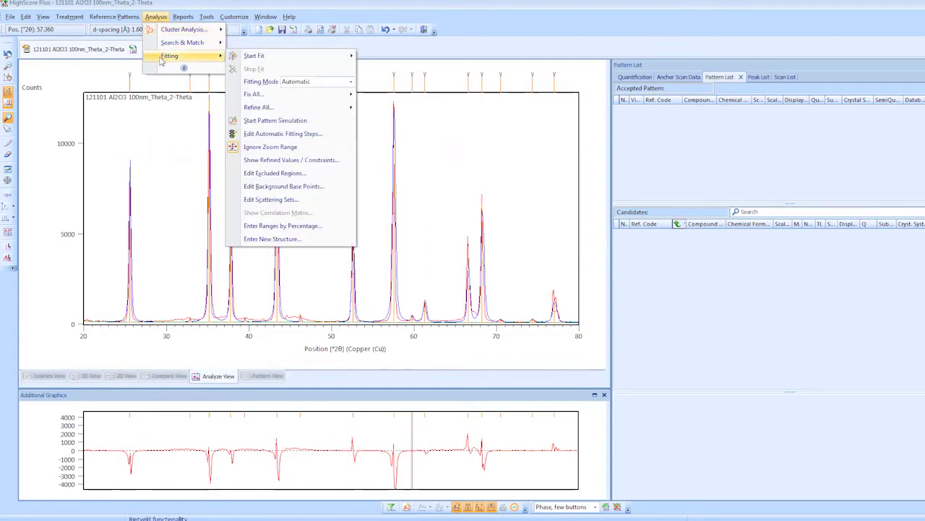
{"action": "mouse_move", "coordinate": [255, 61]}
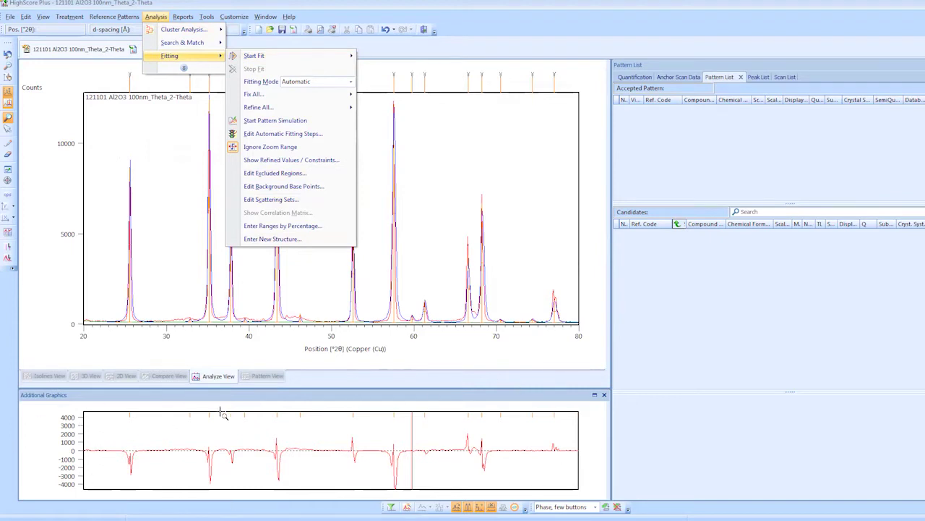
{"action": "mouse_move", "coordinate": [336, 57]}
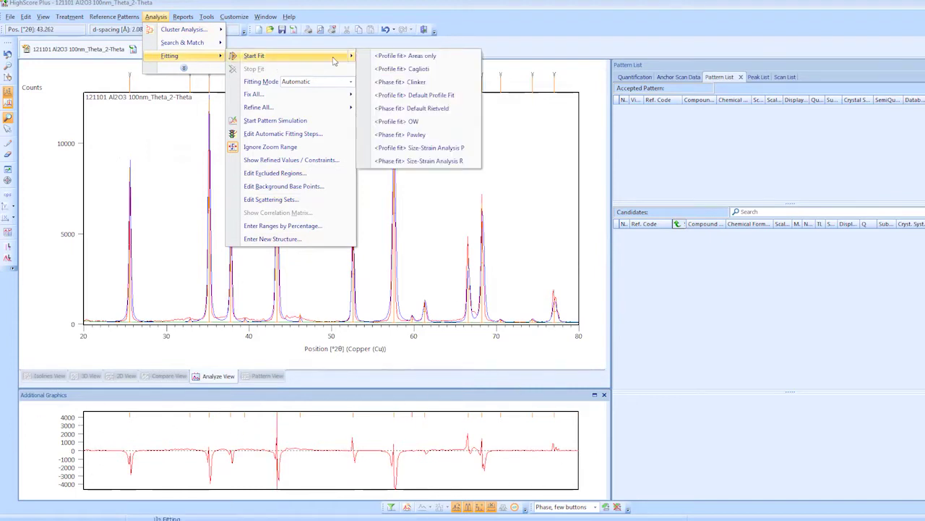
{"action": "left_click", "coordinate": [429, 99]}
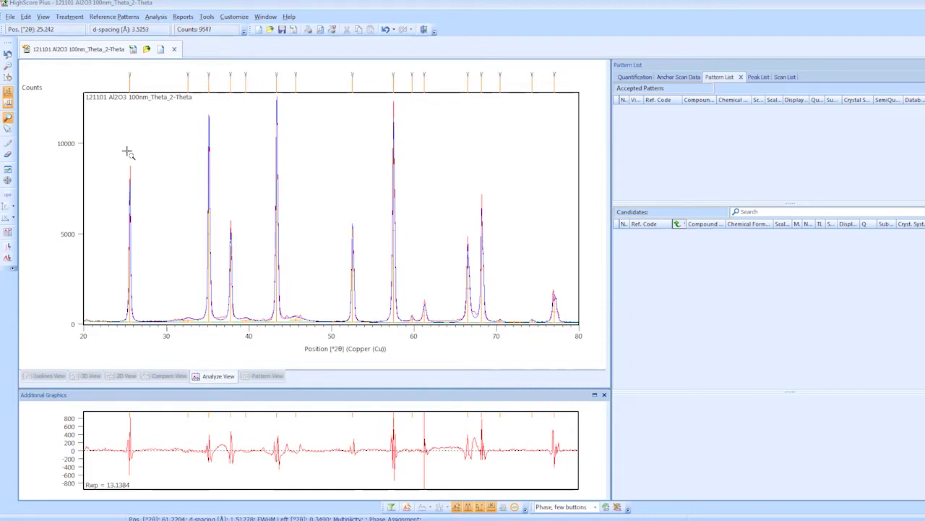
- Examine how well the fitted profile matches the measured peaks near 25.5° and 35° 2θ
{"action": "left_click_drag", "start_coordinate": [120, 152], "coordinate": [152, 334]}
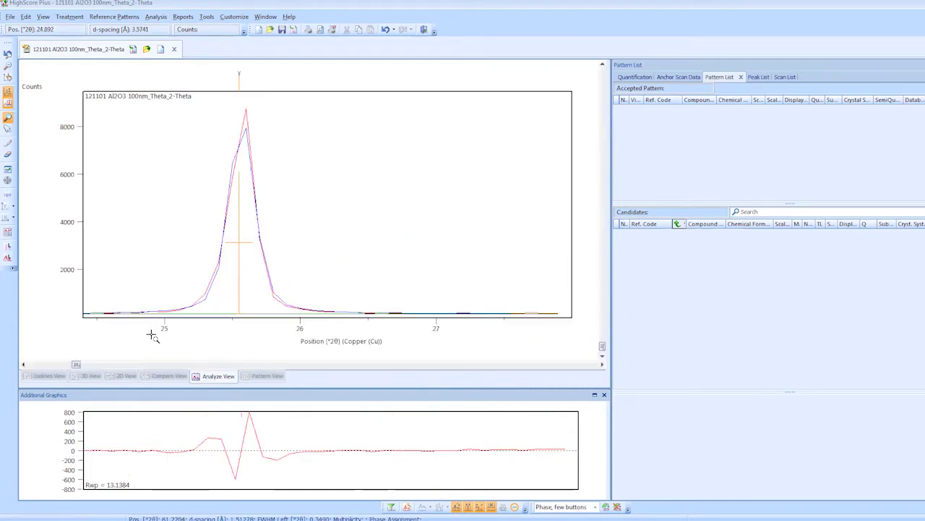
{"action": "left_click", "coordinate": [254, 251]}
{"action": "left_click_drag", "start_coordinate": [76, 364], "coordinate": [163, 363]}
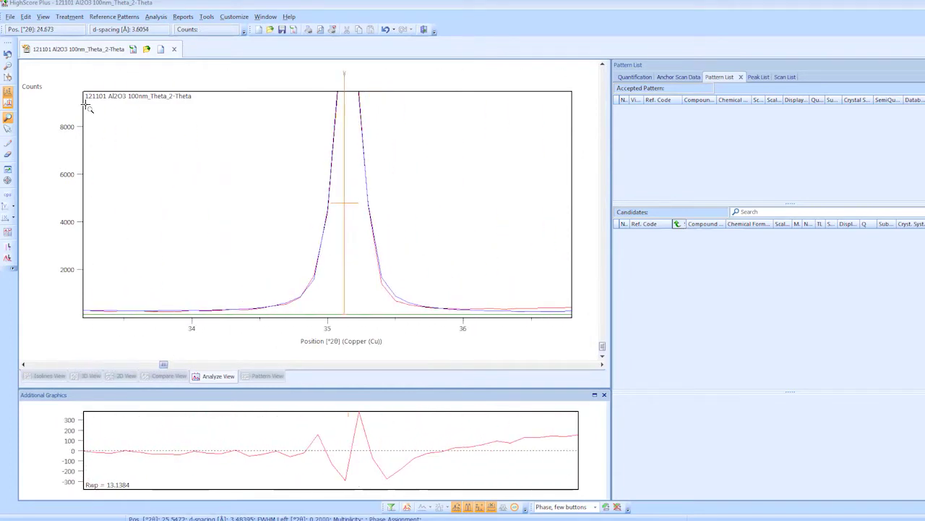
{"action": "right_click", "coordinate": [45, 112]}
{"action": "left_click", "coordinate": [63, 118]}
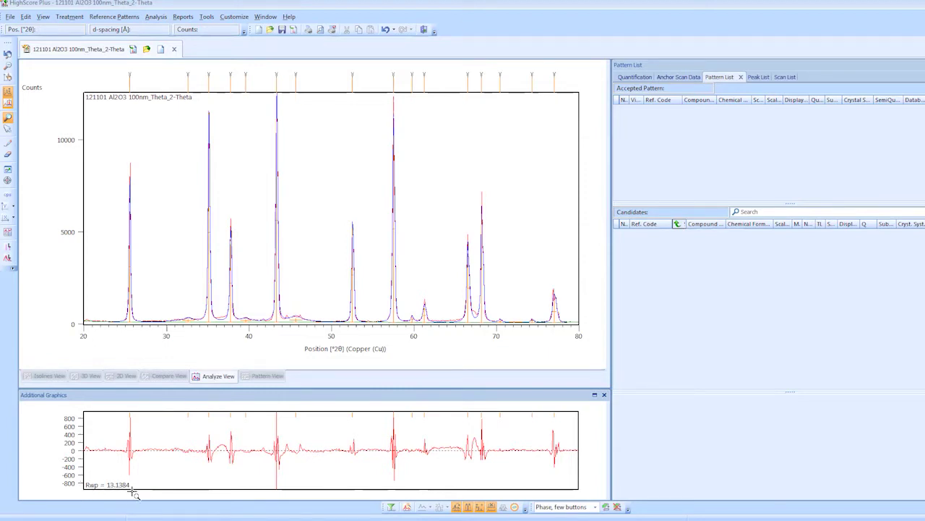
- Repeat the Default Profile Fit and check the fitted profile between about 43° and 49° 2θ
{"action": "left_click", "coordinate": [148, 17]}
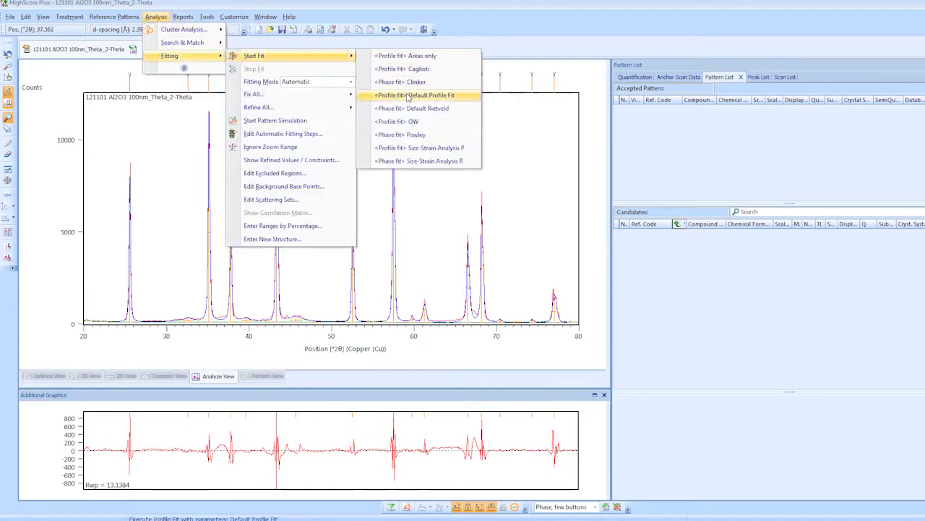
{"action": "left_click", "coordinate": [407, 95]}
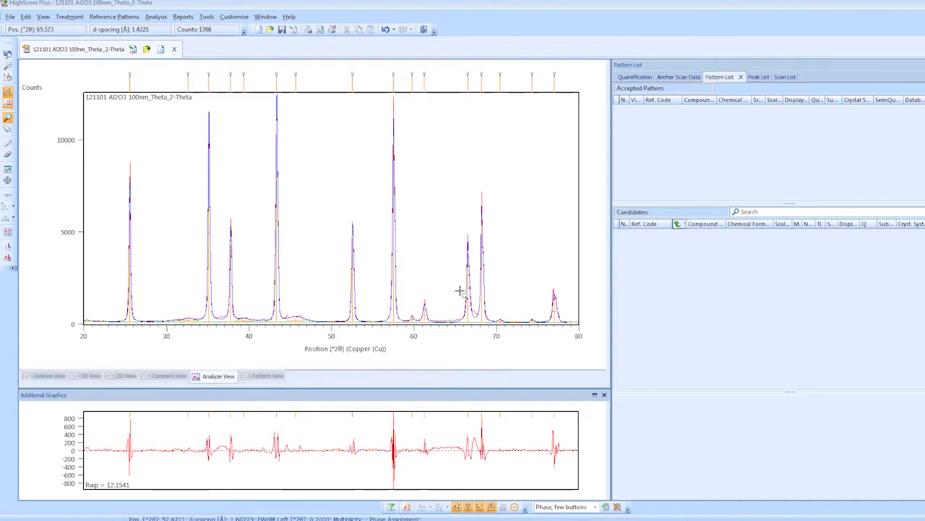
{"action": "mouse_move", "coordinate": [326, 298]}
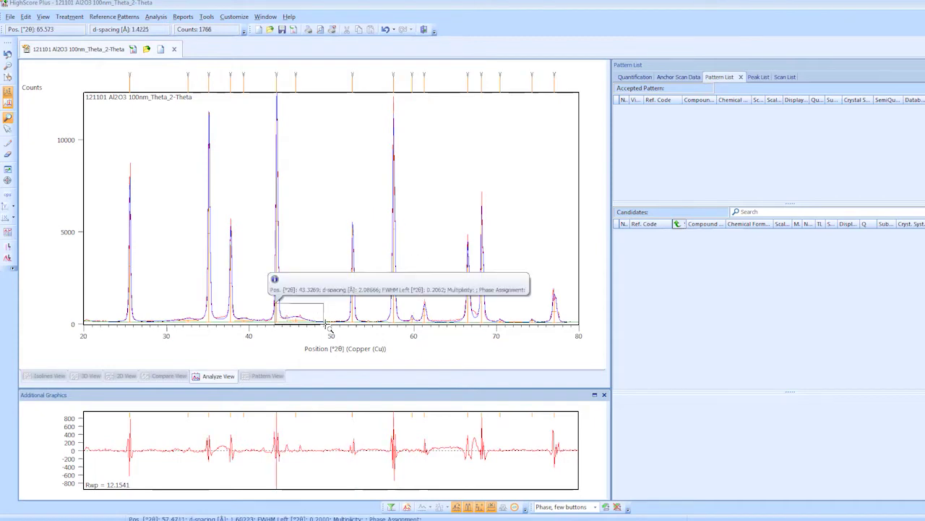
{"action": "left_click_drag", "start_coordinate": [329, 295], "coordinate": [325, 302]}
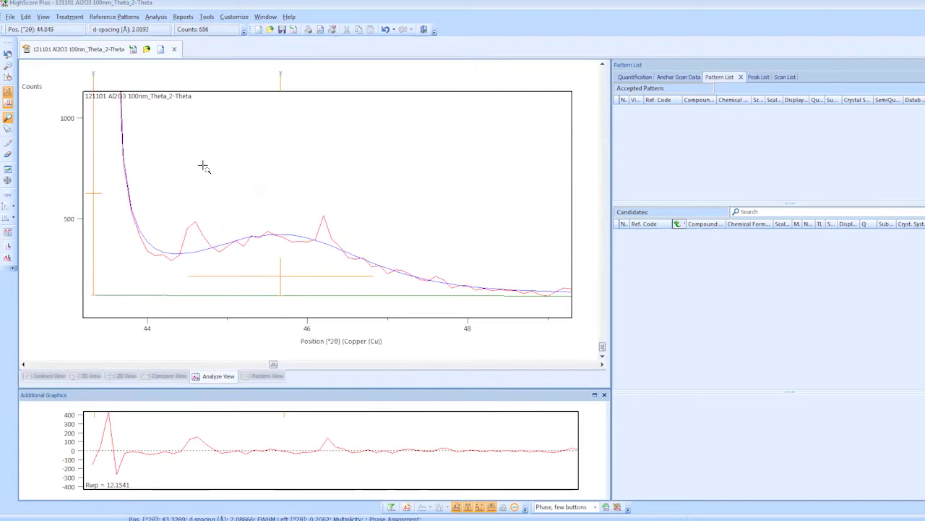
{"action": "right_click", "coordinate": [207, 143]}
{"action": "left_click", "coordinate": [250, 149]}
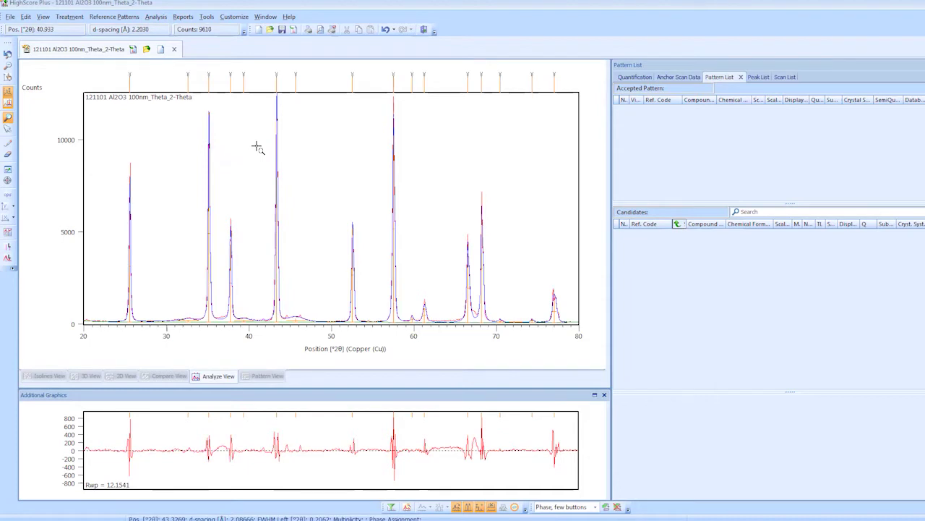
{"action": "left_click", "coordinate": [337, 79]}
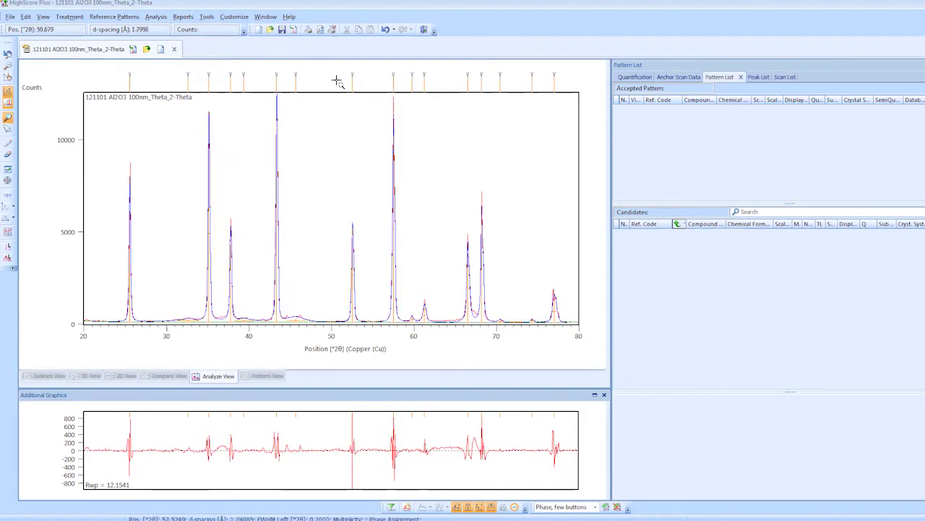
- Open Search & Match for the scan and examine the chemistry restrictions of the Untitled set, keeping the minimum number of elements at 1
{"action": "right_click", "coordinate": [323, 128]}
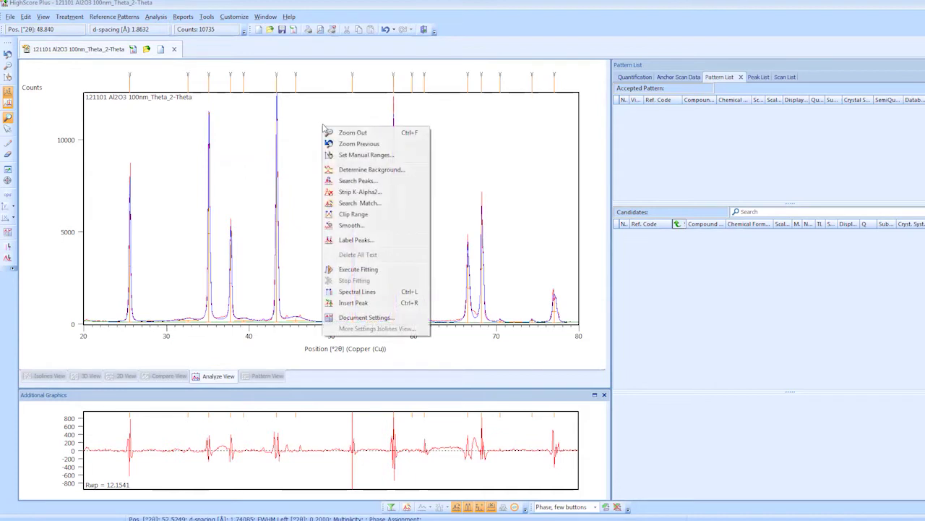
{"action": "left_click", "coordinate": [357, 203]}
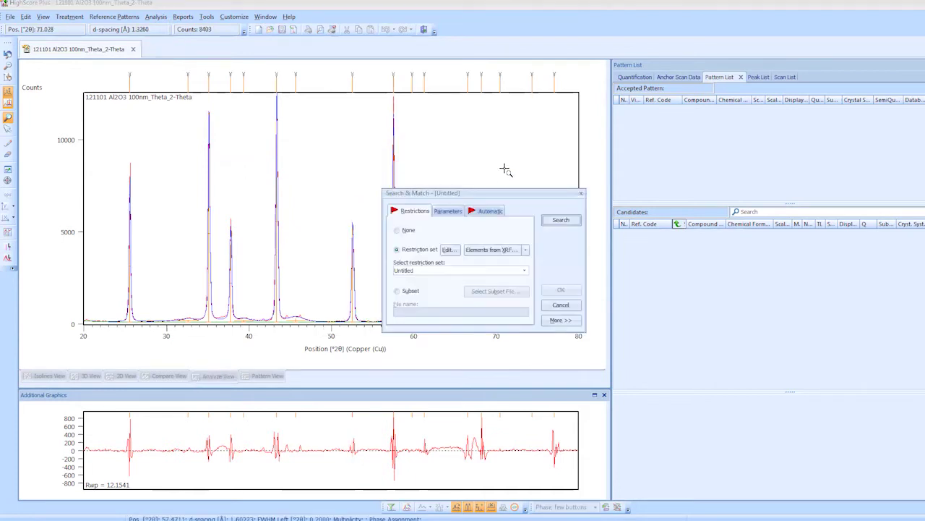
{"action": "left_click", "coordinate": [448, 250]}
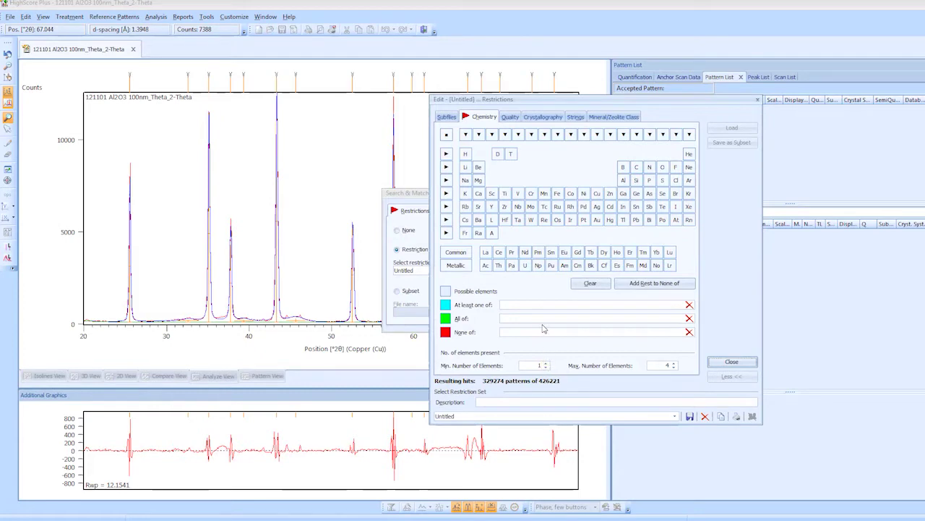
{"action": "left_click", "coordinate": [545, 364]}
{"action": "left_click", "coordinate": [547, 367]}
{"action": "left_click", "coordinate": [547, 363]}
{"action": "left_click", "coordinate": [547, 367]}
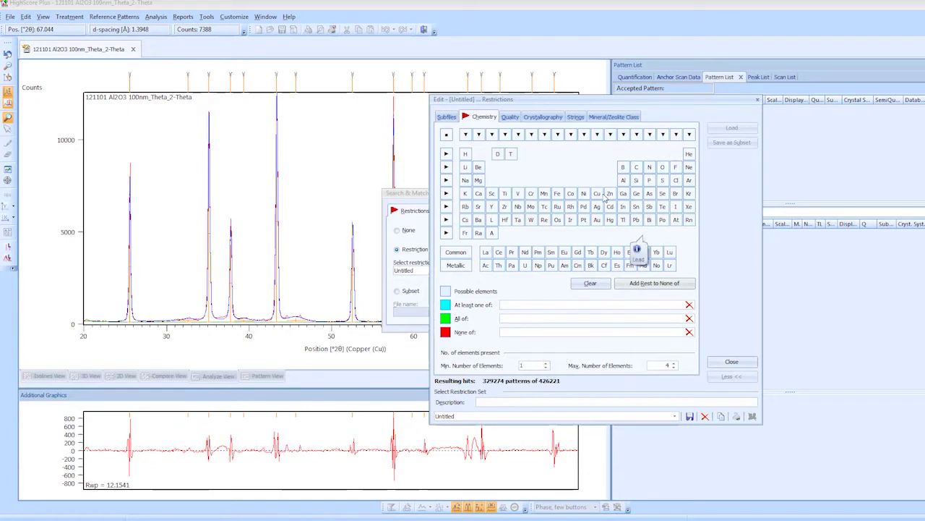
- Review the quality, crystallography, strings, mineral/zeolite class and subfile restrictions, then close the restriction set without skipping non-ambient temperature patterns
{"action": "left_click", "coordinate": [511, 120]}
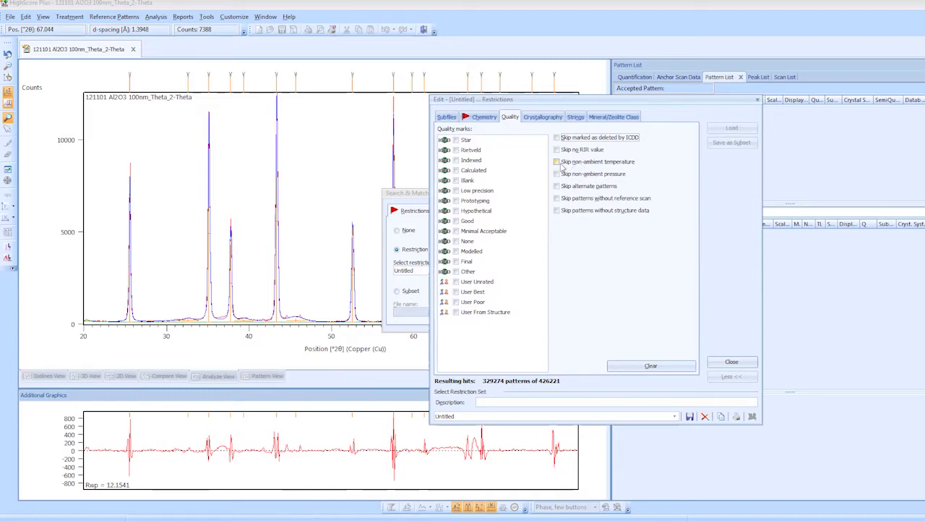
{"action": "left_click", "coordinate": [557, 162]}
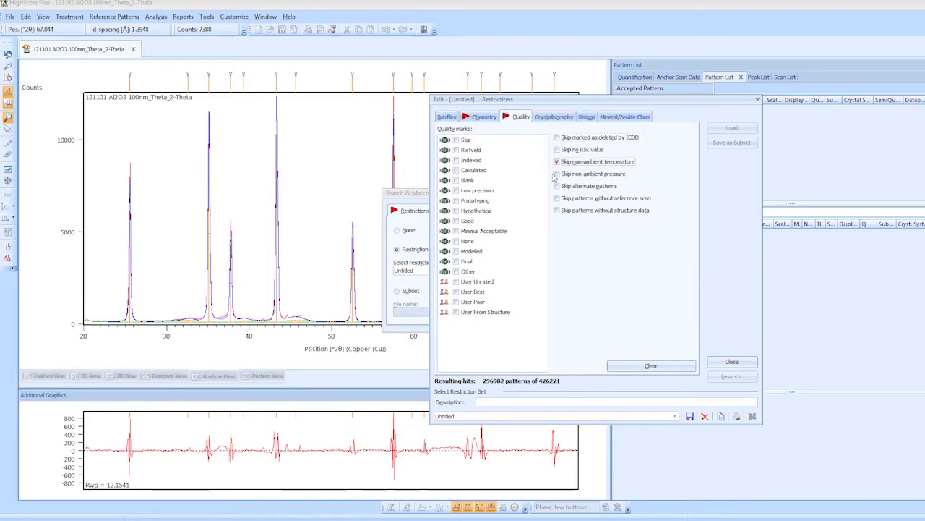
{"action": "left_click", "coordinate": [557, 162]}
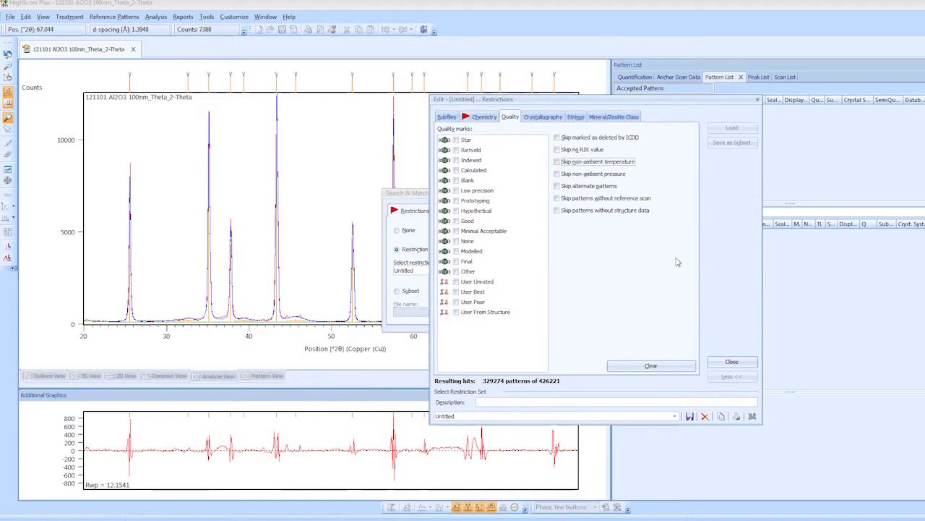
{"action": "left_click", "coordinate": [550, 117]}
{"action": "left_click", "coordinate": [576, 116]}
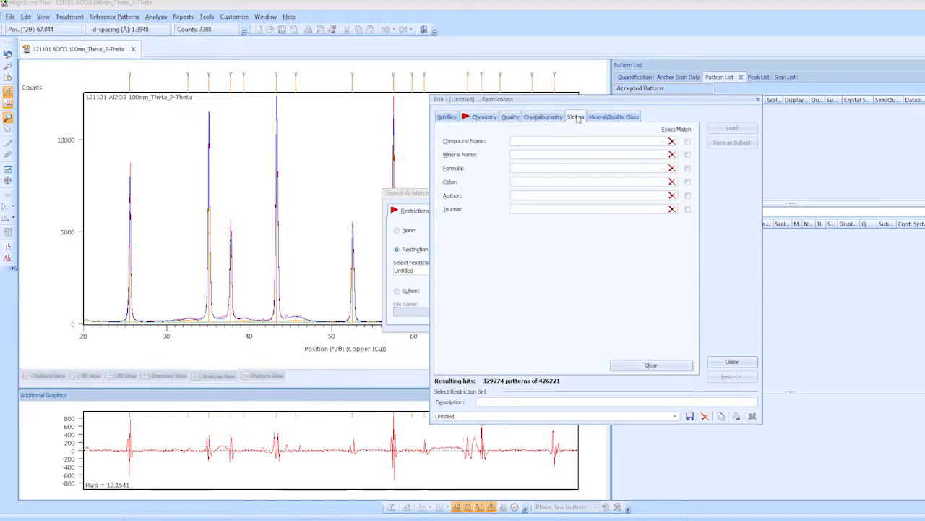
{"action": "left_click", "coordinate": [603, 117]}
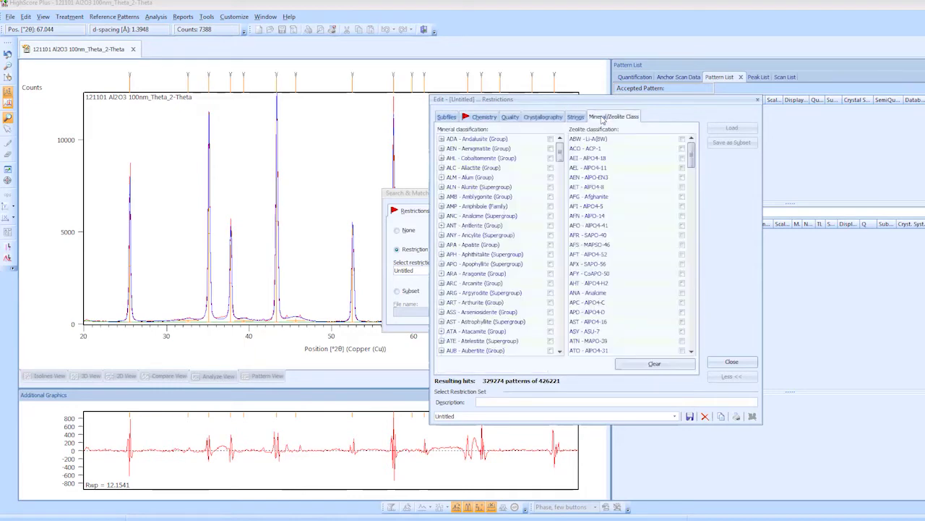
{"action": "left_click", "coordinate": [449, 117]}
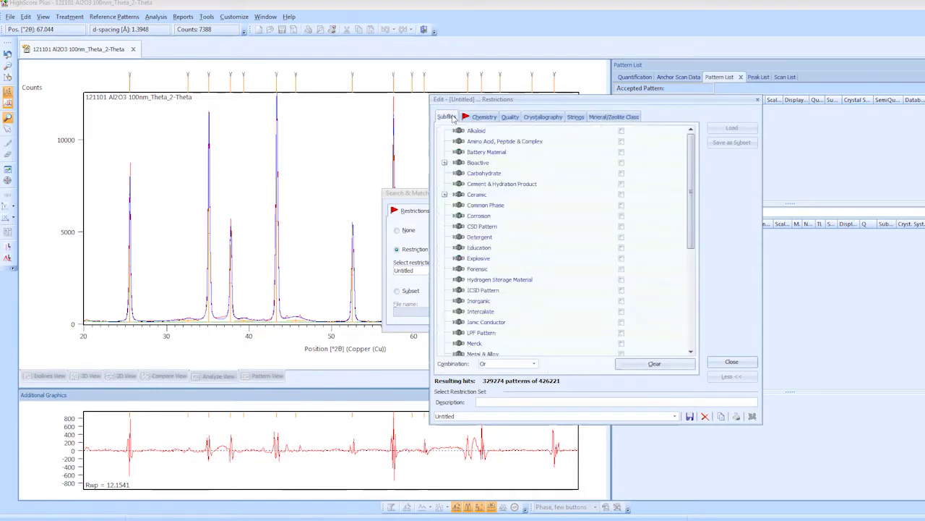
{"action": "left_click", "coordinate": [730, 363]}
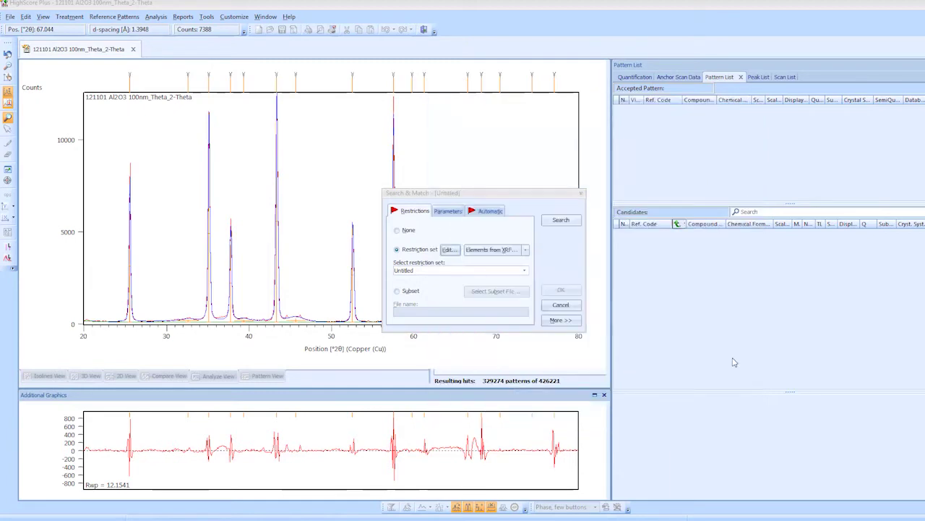
- Run the Search & Match with the Untitled restriction set and accept its results
{"action": "left_click", "coordinate": [561, 221]}
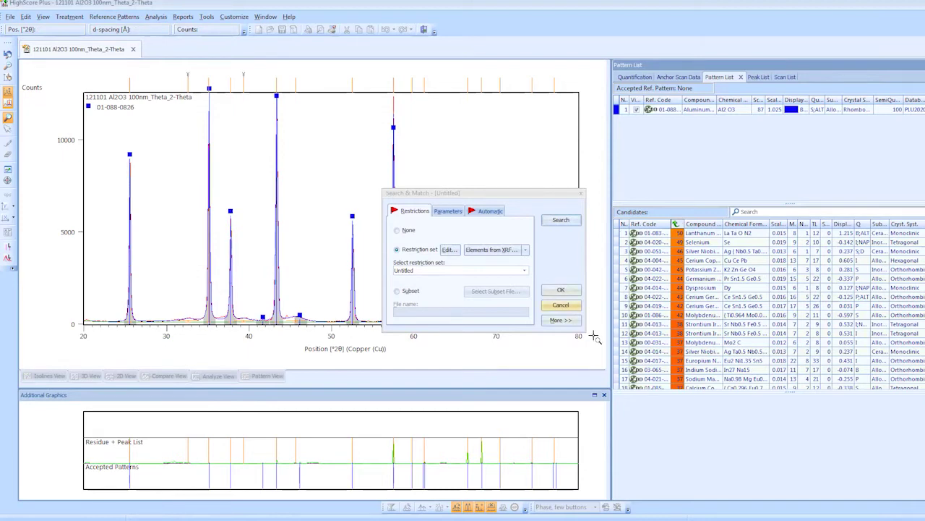
{"action": "left_click", "coordinate": [554, 293]}
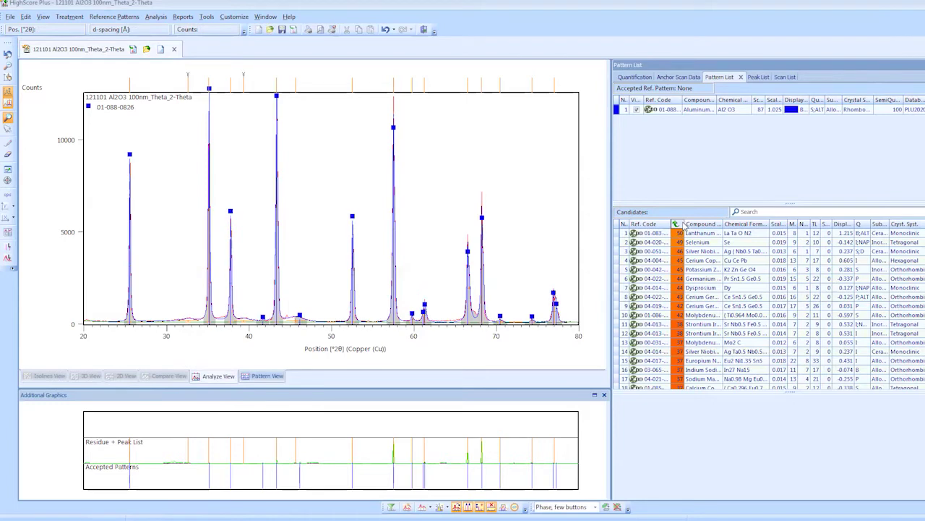
- Widen the candidates' Score column and remove the accepted aluminum oxide pattern 01-088-0826 from the Pattern List
{"action": "left_click_drag", "start_coordinate": [683, 225], "coordinate": [695, 225]}
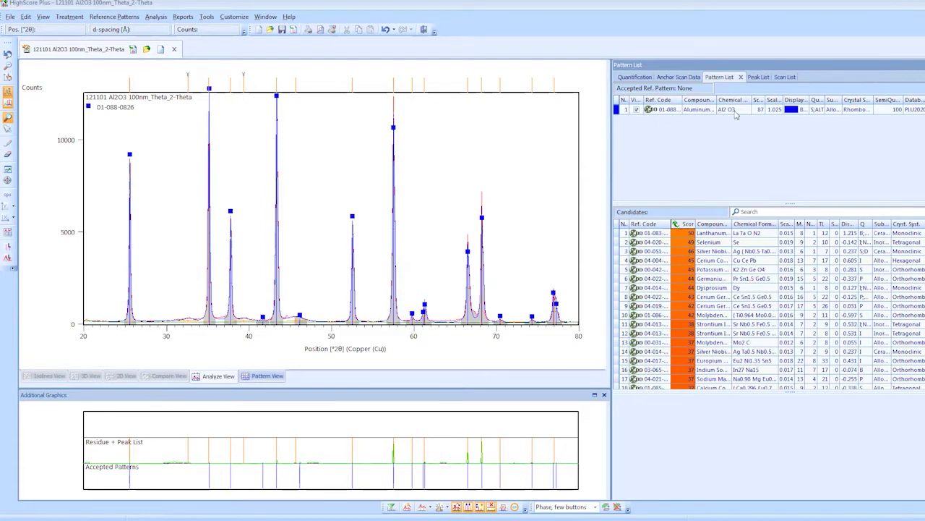
{"action": "left_click", "coordinate": [754, 78]}
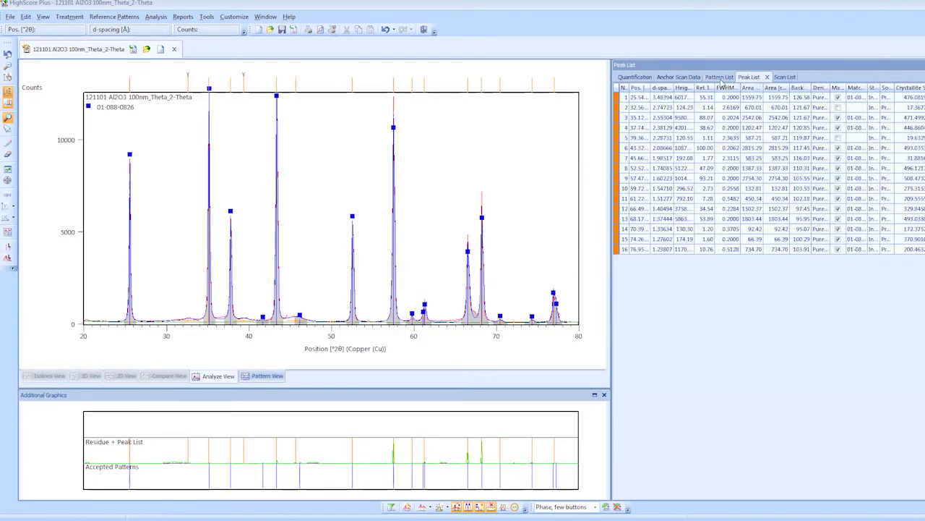
{"action": "left_click", "coordinate": [721, 80]}
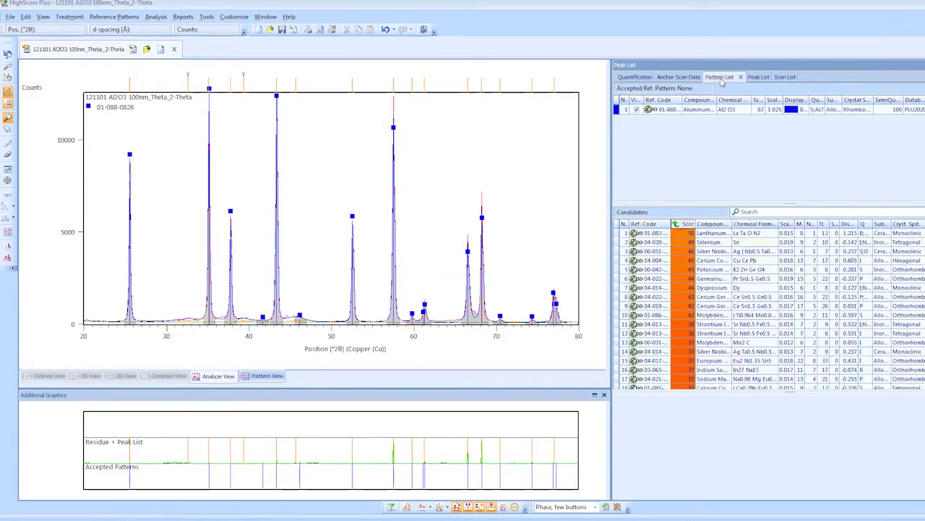
{"action": "right_click", "coordinate": [662, 112]}
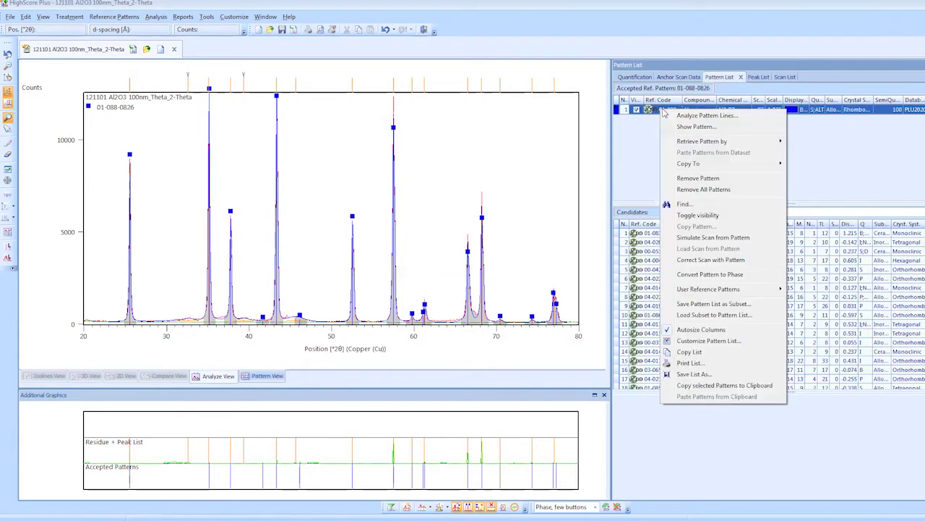
{"action": "left_click", "coordinate": [693, 178]}
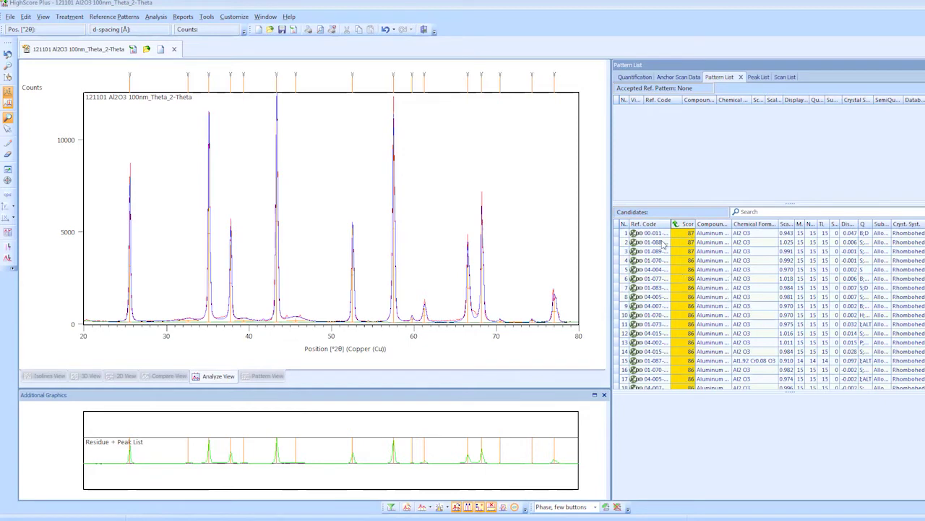
- Select the Al2O3 candidate 04-015-8996 and show the Object Inspector pane
{"action": "left_click", "coordinate": [634, 356]}
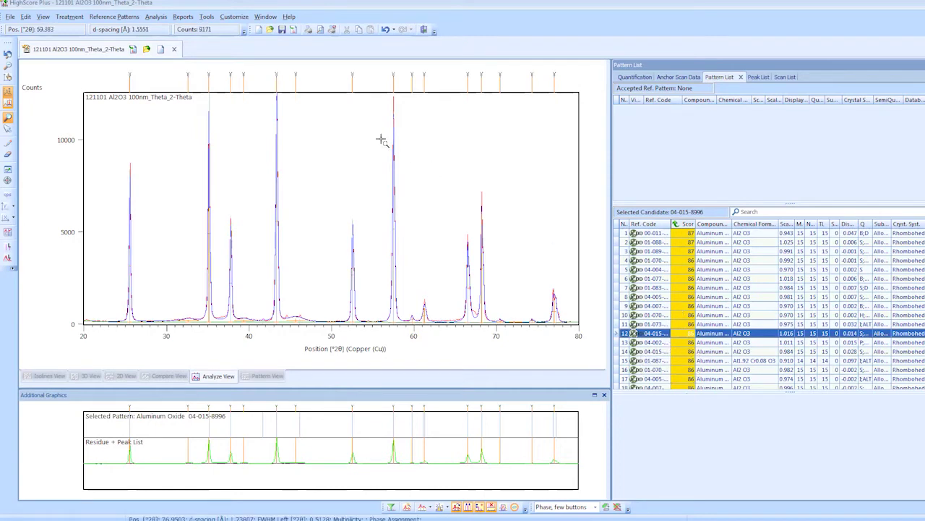
{"action": "left_click", "coordinate": [10, 16]}
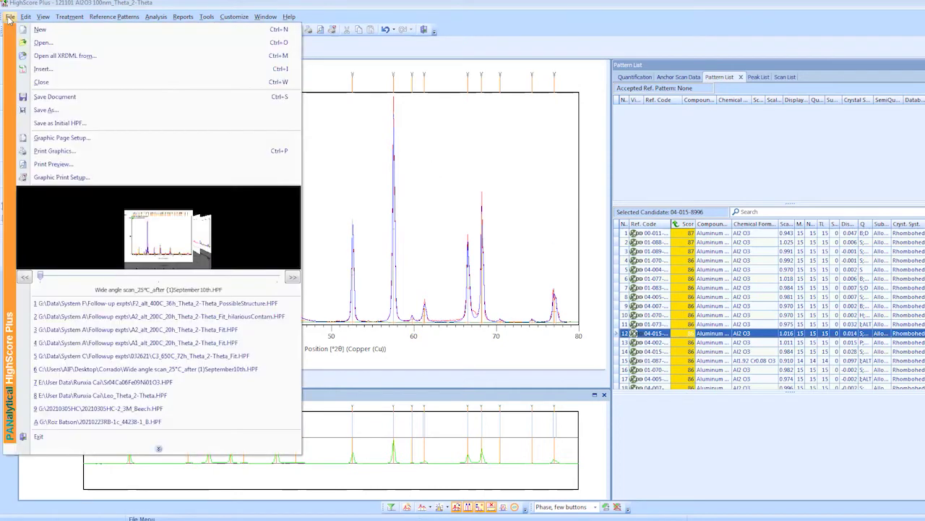
{"action": "mouse_move", "coordinate": [43, 17]}
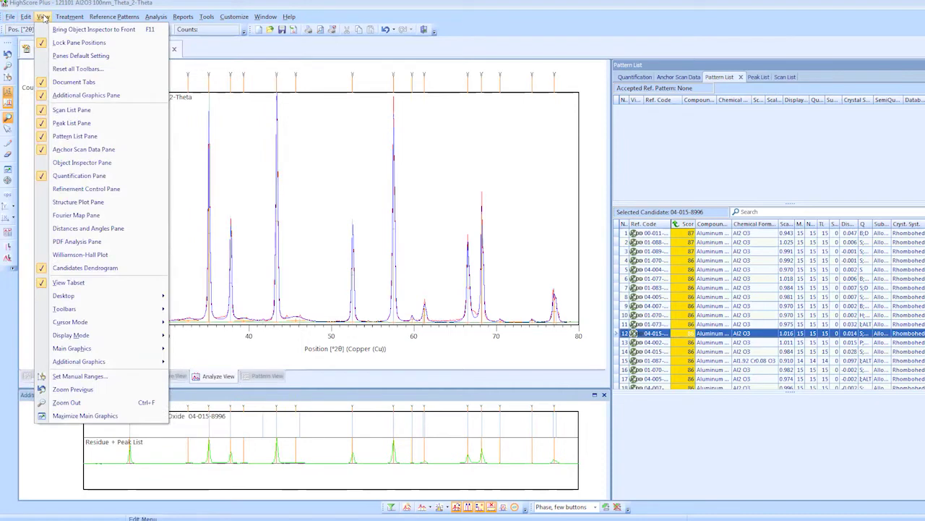
{"action": "left_click", "coordinate": [47, 165]}
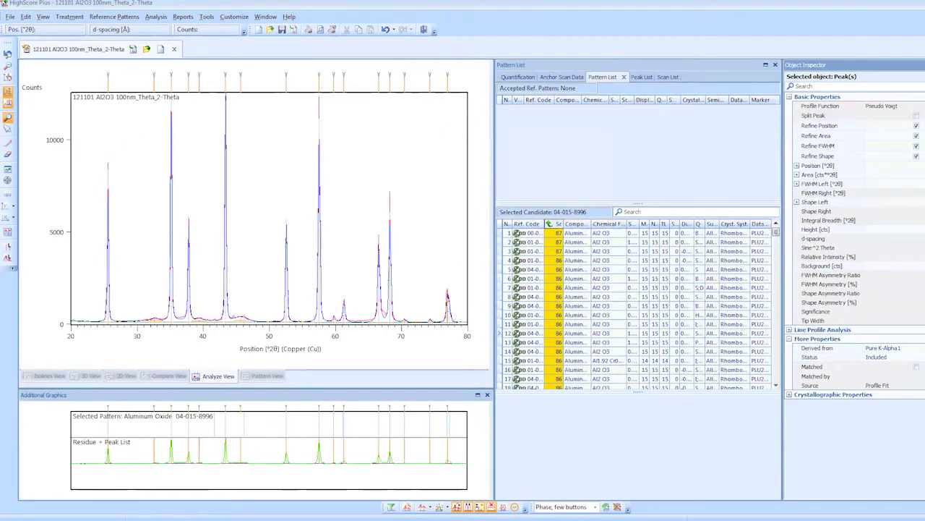
- Examine the names, cell, quality and reference properties of candidate 00-011-0661 in the Object Inspector
{"action": "left_click", "coordinate": [532, 236]}
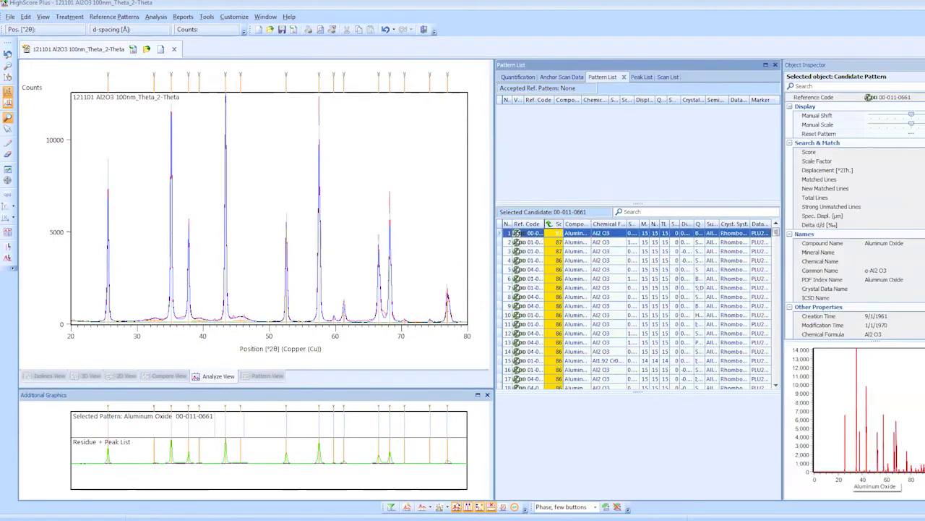
{"action": "scroll", "coordinate": [853, 217], "scroll_direction": "down", "scroll_amount": 5}
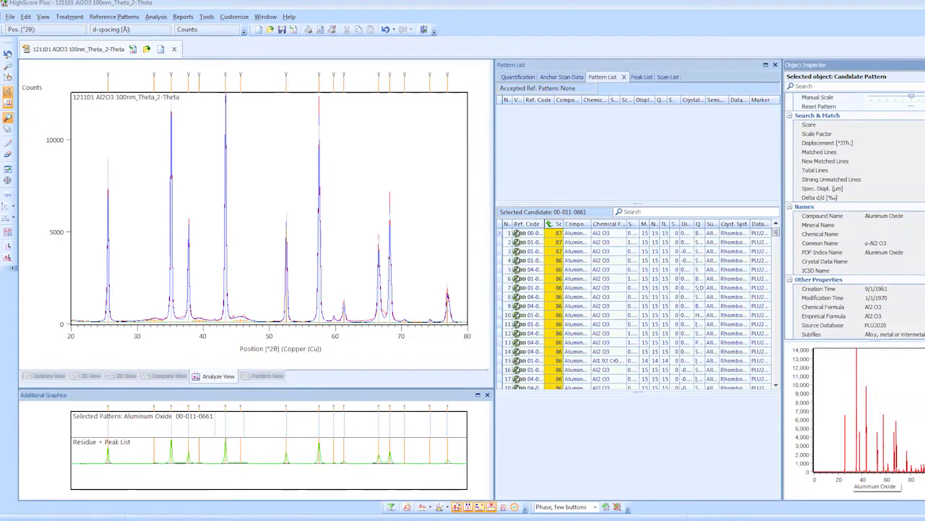
{"action": "scroll", "coordinate": [853, 217], "scroll_direction": "down", "scroll_amount": 1}
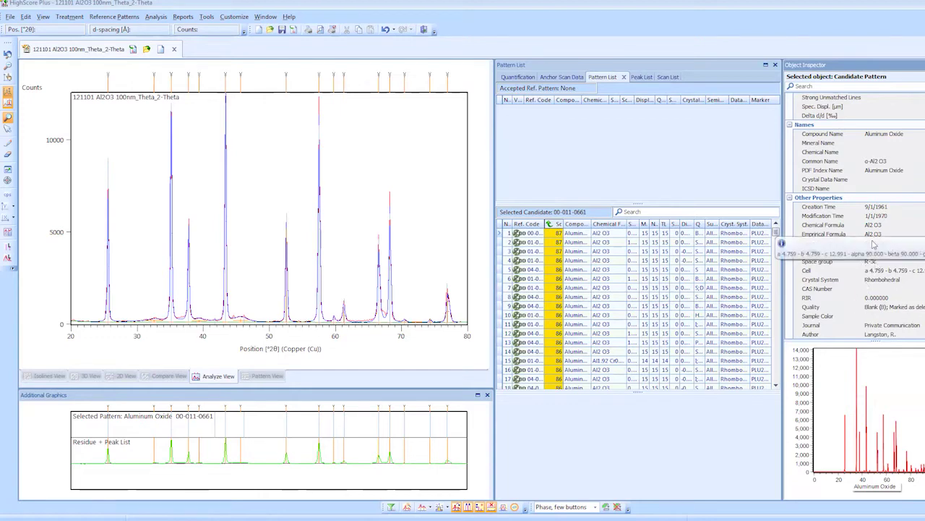
{"action": "scroll", "coordinate": [856, 216], "scroll_direction": "up", "scroll_amount": 3}
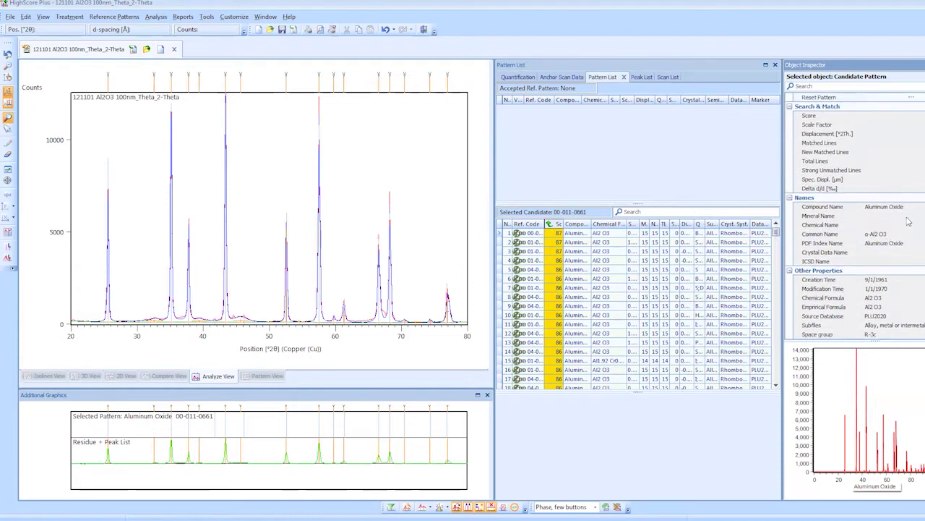
{"action": "scroll", "coordinate": [855, 216], "scroll_direction": "down", "scroll_amount": 3}
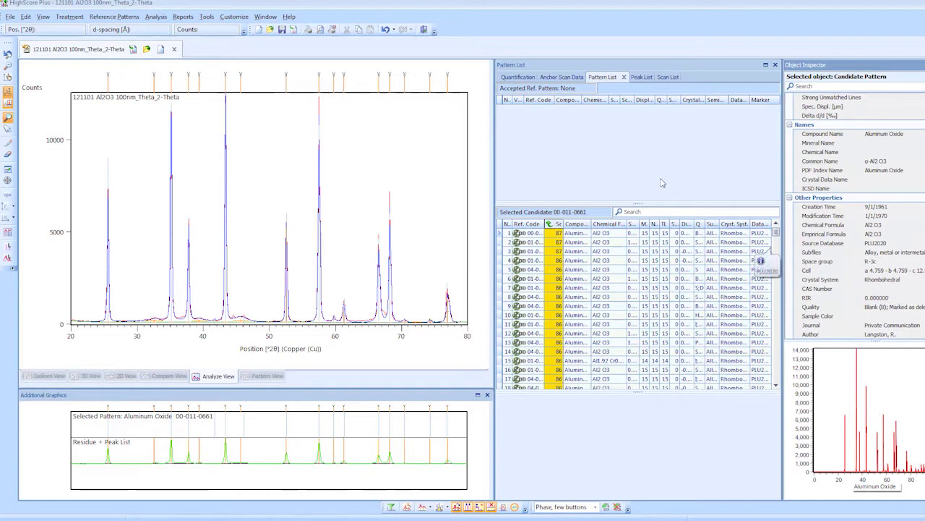
- Restrict the Untitled Search & Match set to the quality marks Star, Rietveld, Indexed and Calculated
{"action": "right_click", "coordinate": [435, 156]}
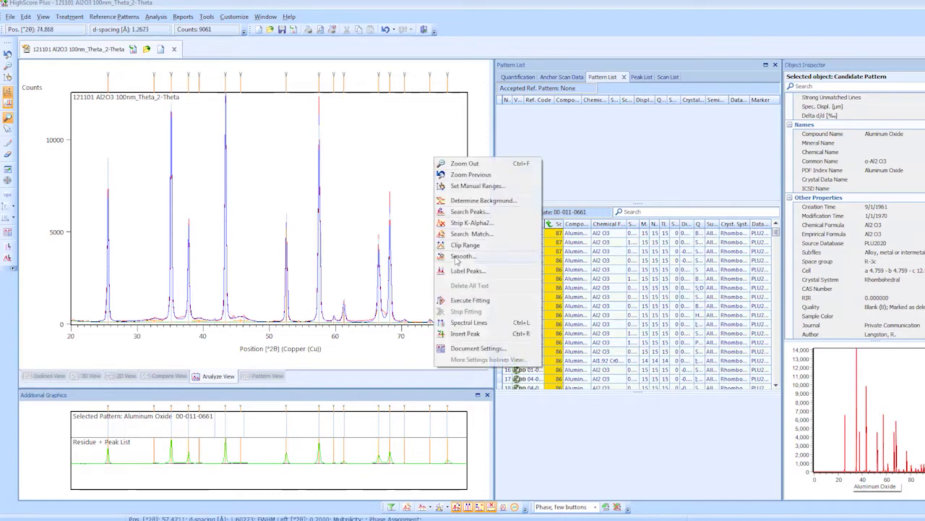
{"action": "left_click", "coordinate": [458, 235]}
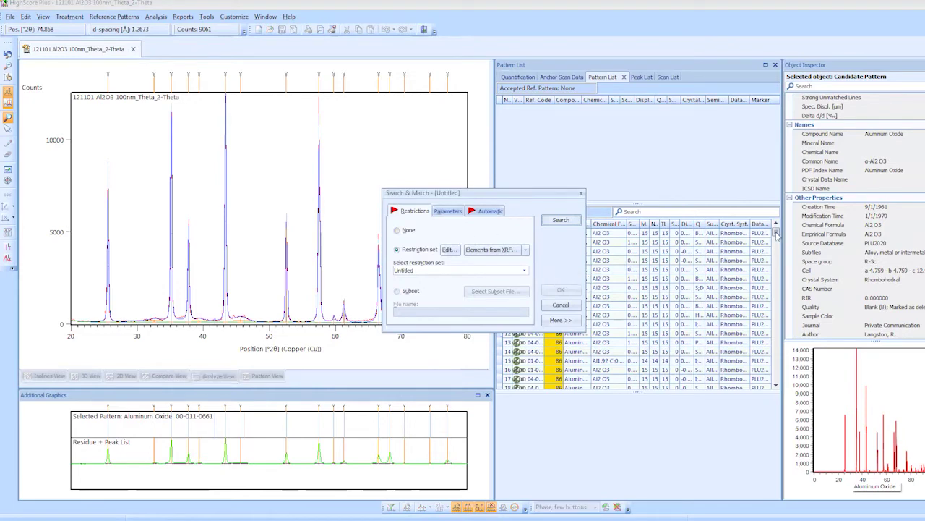
{"action": "left_click", "coordinate": [449, 250]}
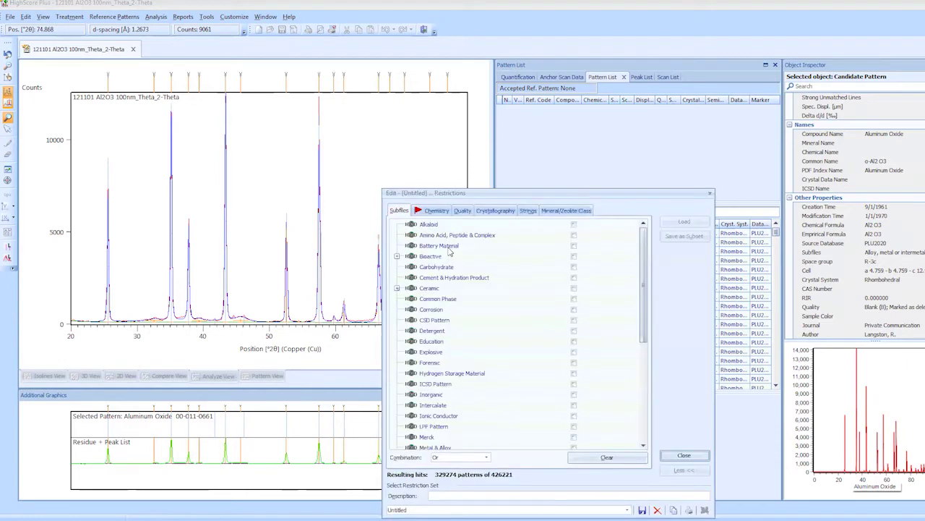
{"action": "left_click", "coordinate": [438, 211]}
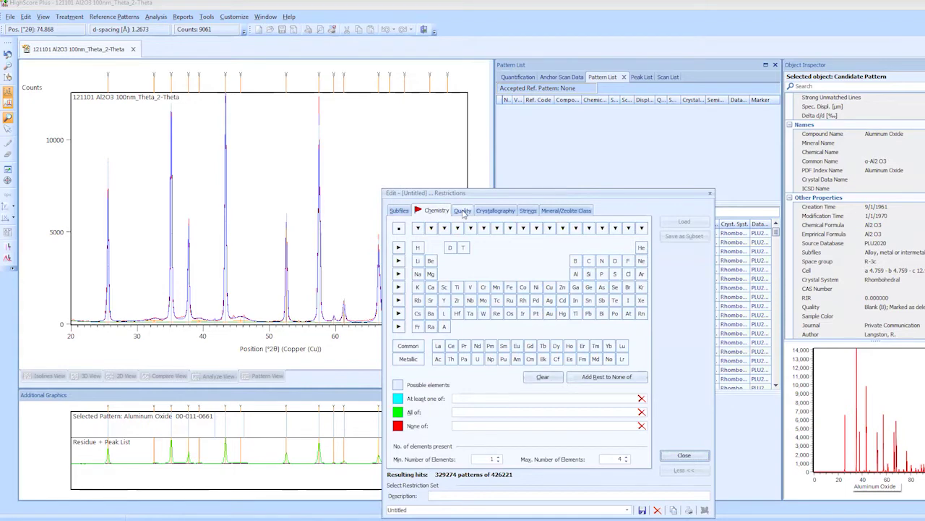
{"action": "left_click", "coordinate": [463, 210]}
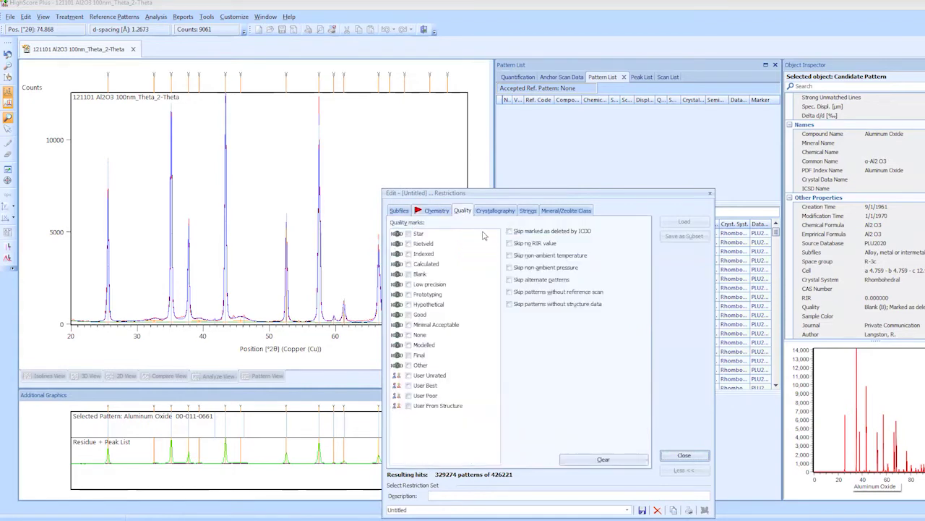
{"action": "left_click", "coordinate": [410, 234]}
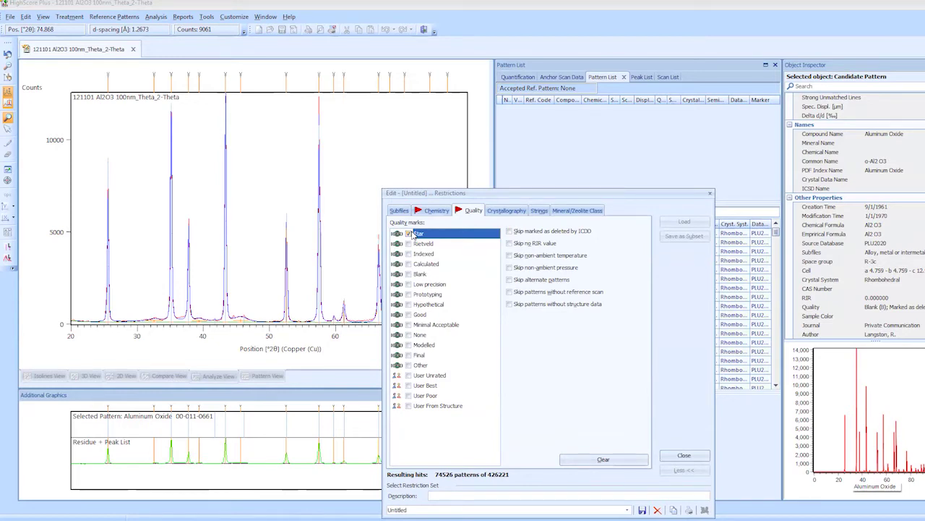
{"action": "left_click", "coordinate": [409, 243]}
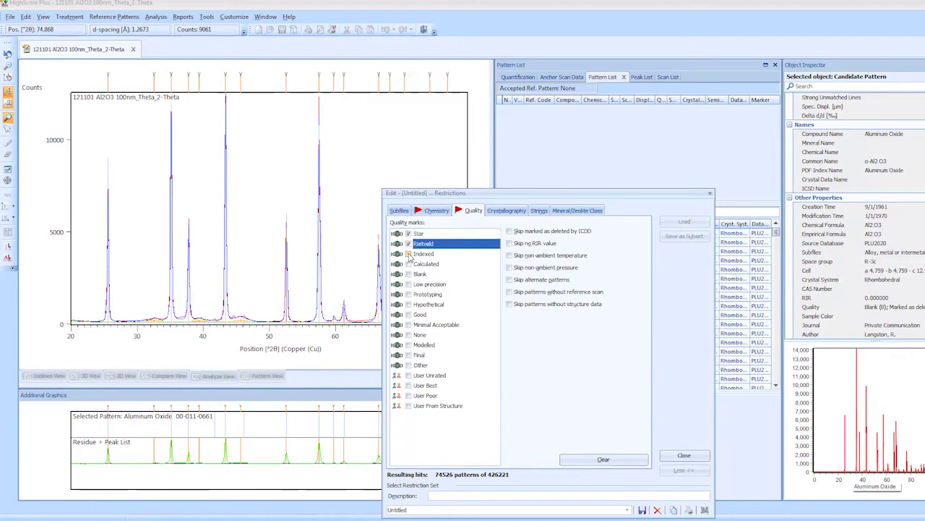
{"action": "left_click", "coordinate": [408, 253]}
{"action": "left_click", "coordinate": [409, 264]}
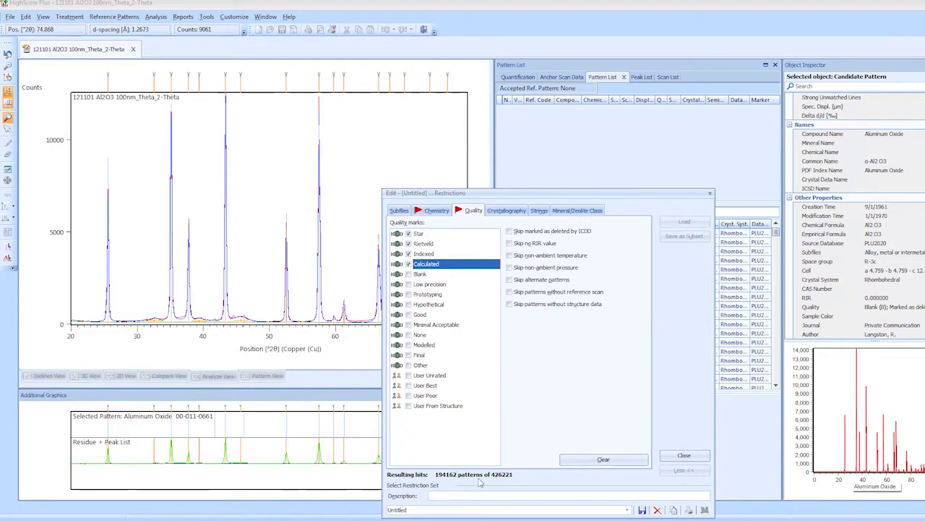
{"action": "left_click", "coordinate": [690, 458]}
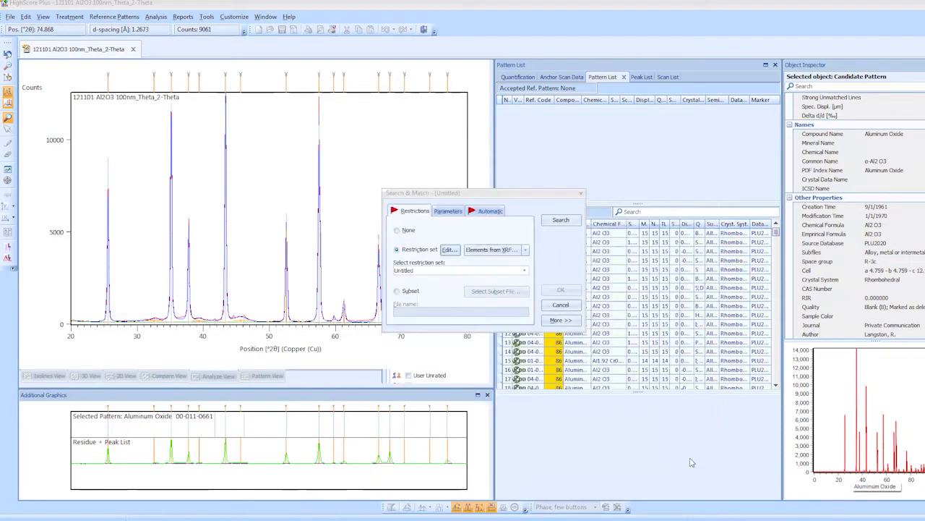
- Run the Search & Match with the quality-restricted set and remove the accepted pattern 01-088-0826 from its results
{"action": "left_click", "coordinate": [557, 219]}
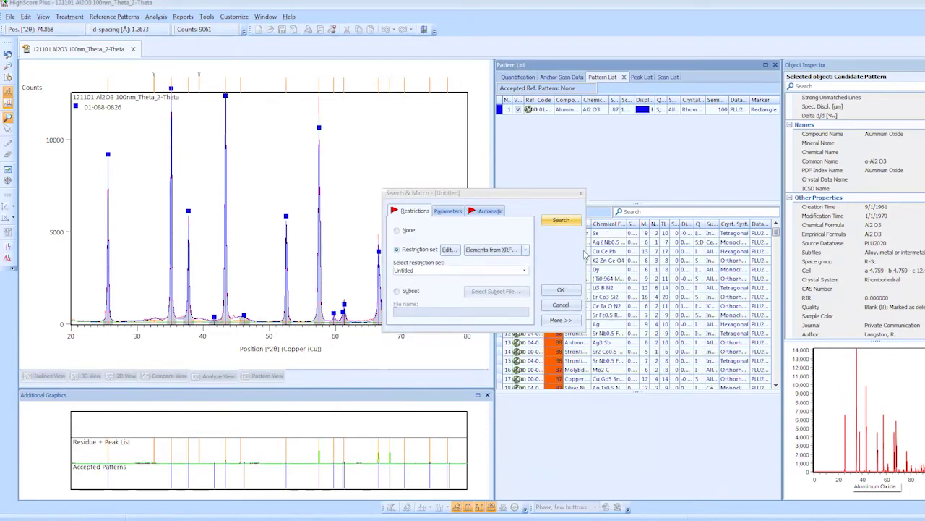
{"action": "left_click", "coordinate": [574, 290]}
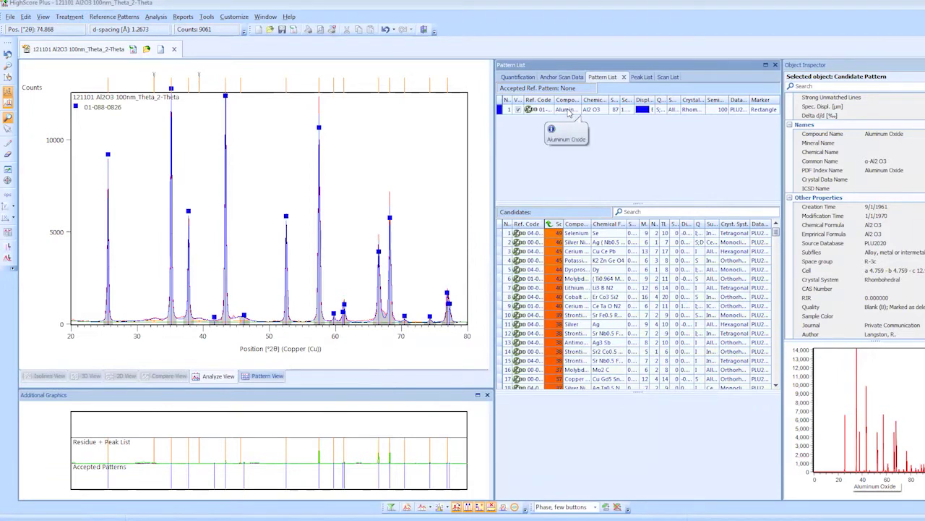
{"action": "right_click", "coordinate": [569, 112]}
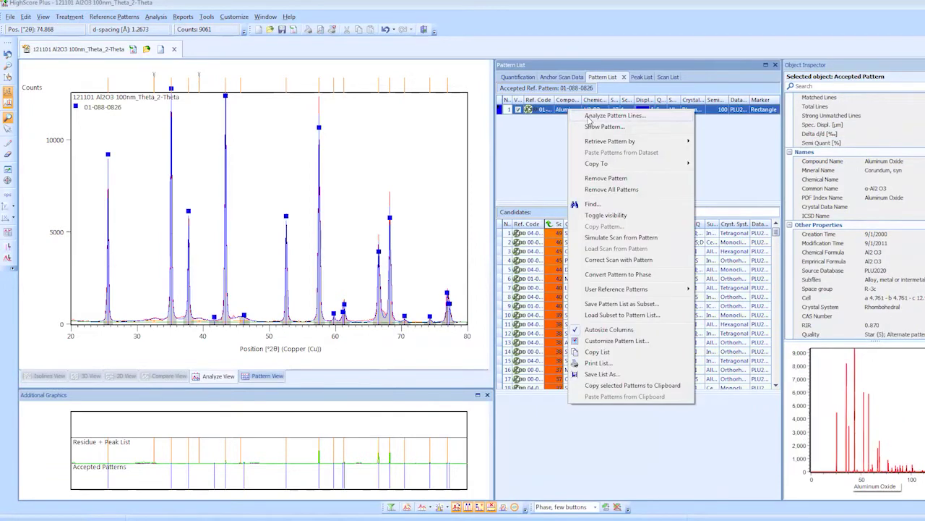
{"action": "left_click", "coordinate": [602, 178]}
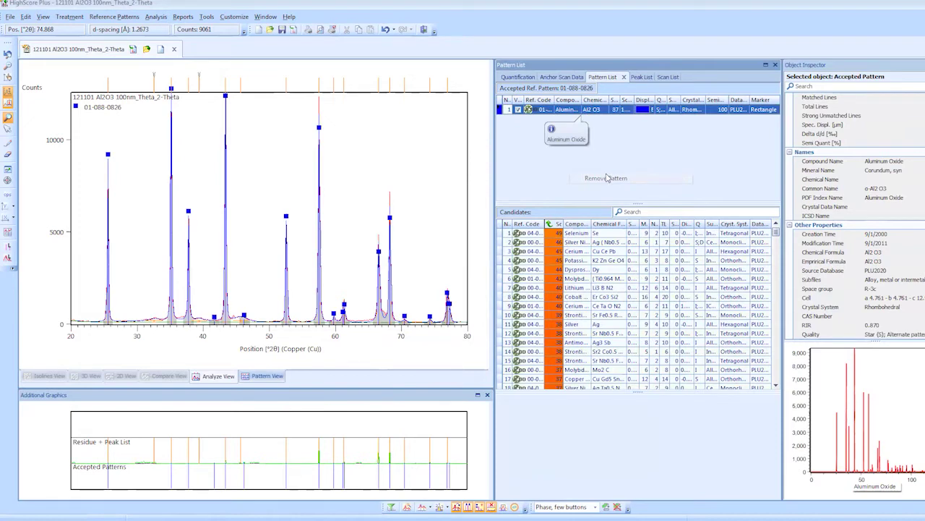
{"action": "left_click", "coordinate": [556, 234]}
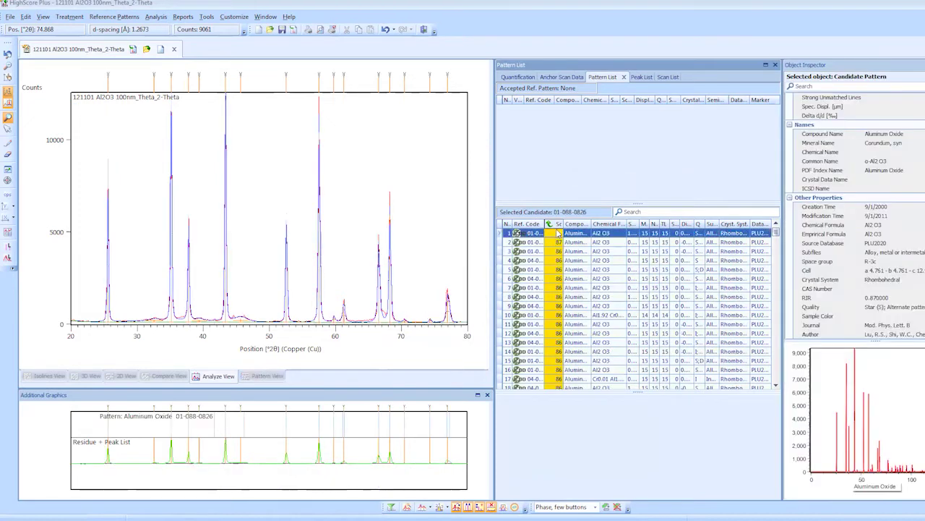
{"action": "left_click", "coordinate": [923, 180]}
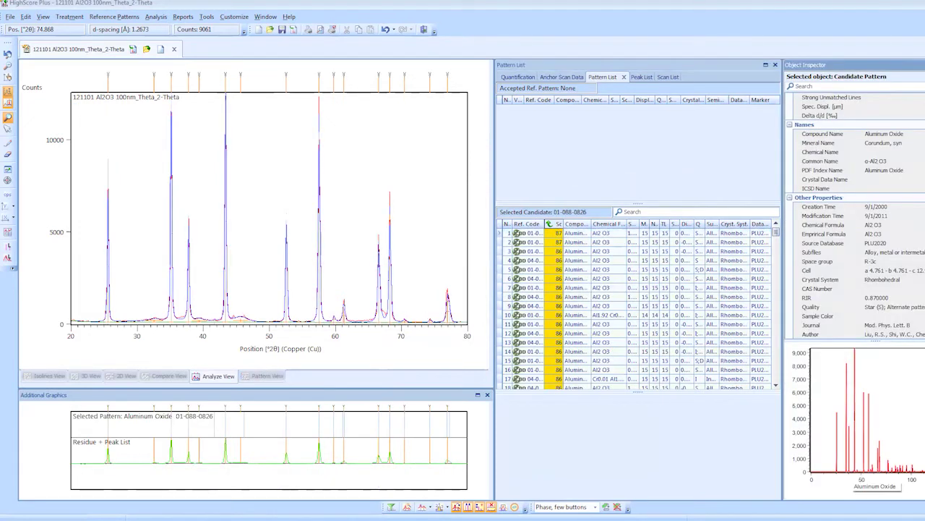
{"action": "left_click", "coordinate": [555, 236]}
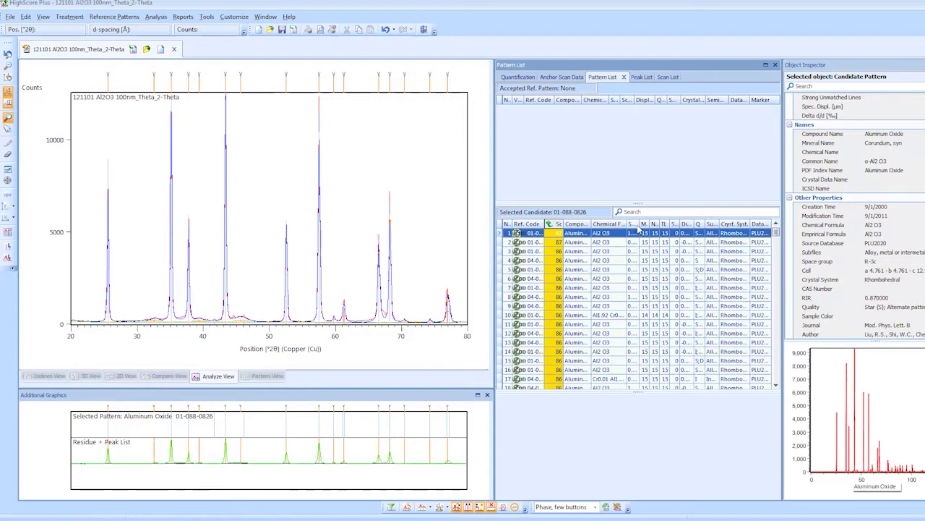
{"action": "left_click_drag", "start_coordinate": [638, 225], "coordinate": [662, 224]}
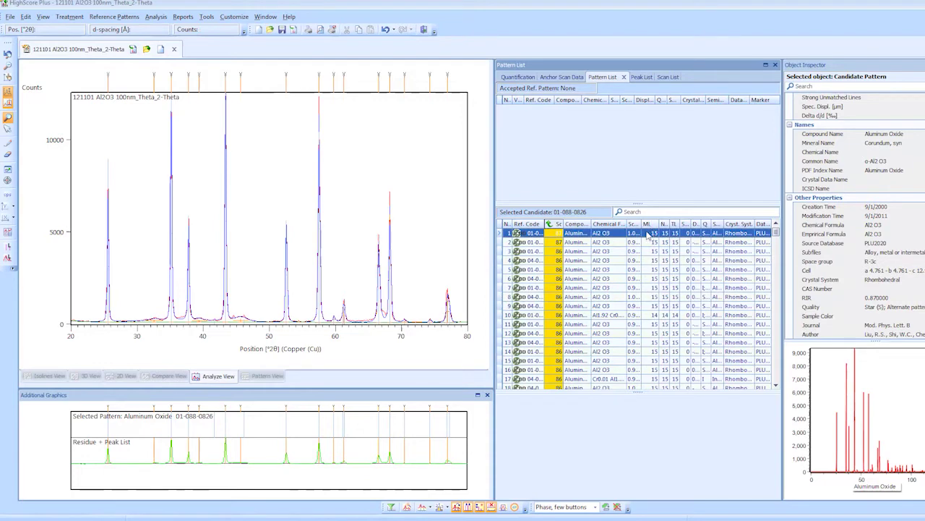
{"action": "left_click_drag", "start_coordinate": [679, 222], "coordinate": [693, 224]}
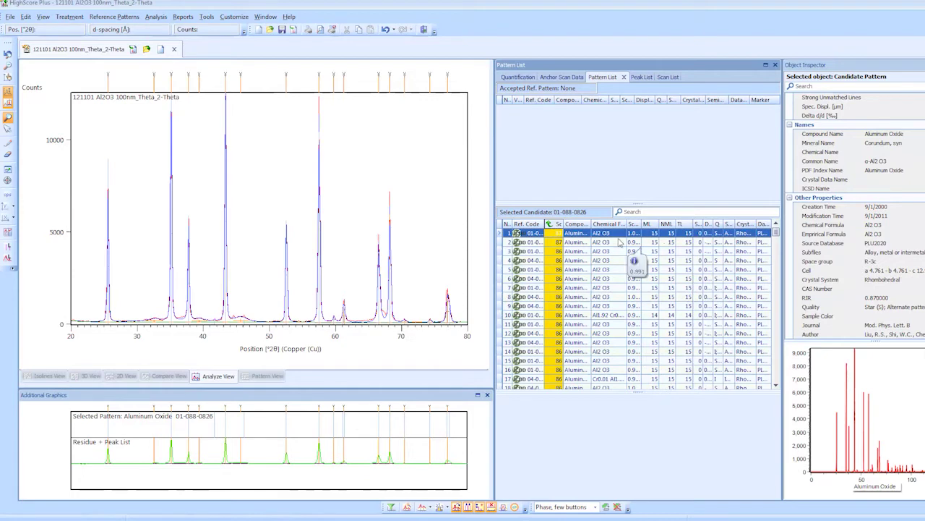
- Try accepting candidate 01-088-0826 and inspect the matched peak near 57.5° 2θ, undoing the acceptance at the end
{"action": "left_click_drag", "start_coordinate": [583, 235], "coordinate": [583, 163]}
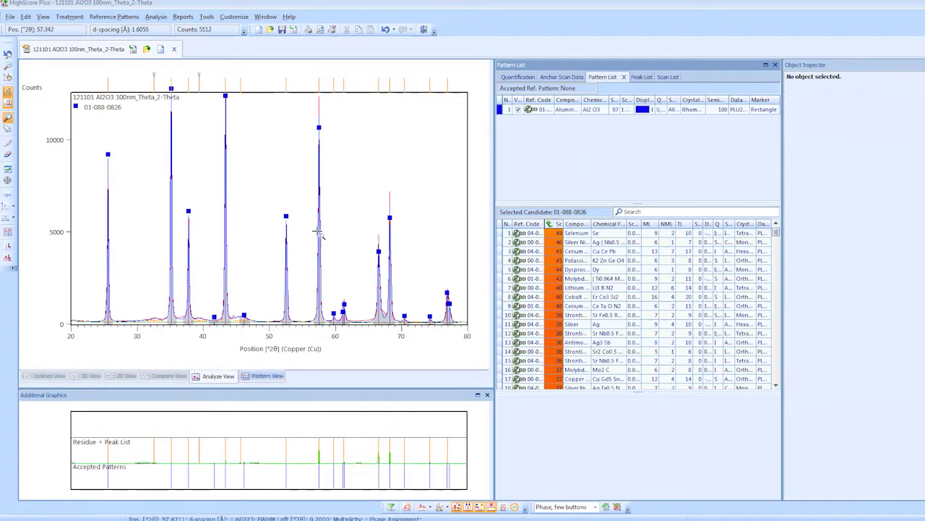
{"action": "left_click", "coordinate": [319, 291]}
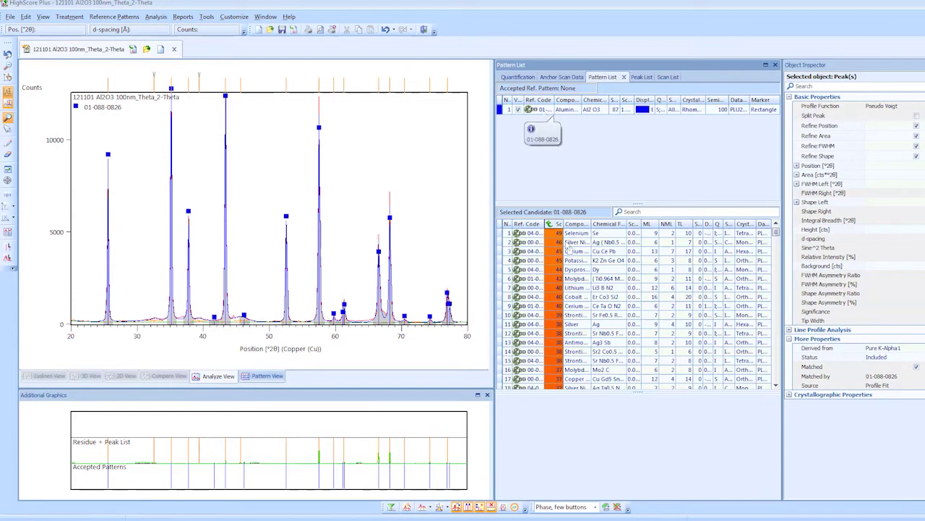
{"action": "key", "text": "ctrl+z"}
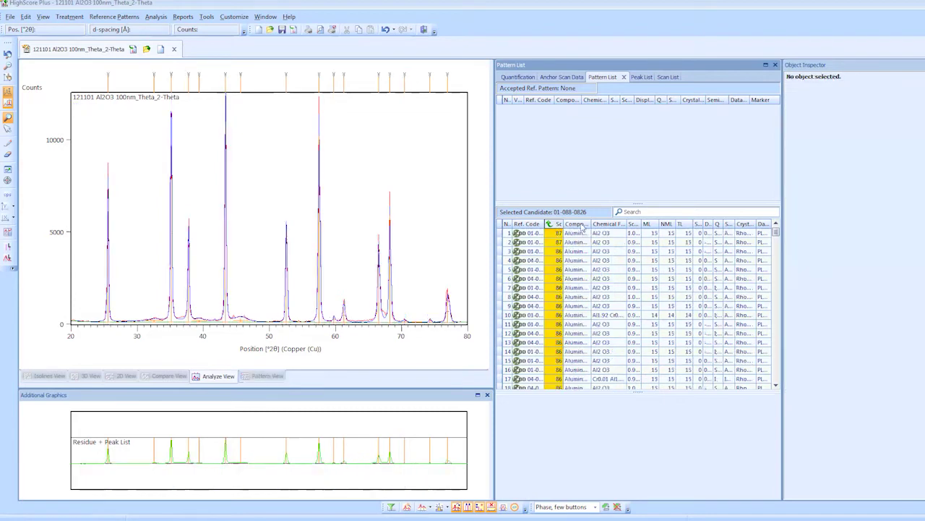
- Restrict the Untitled set's chemistry to patterns with at least one of Al and O and rerun the Search & Match
{"action": "right_click", "coordinate": [453, 230]}
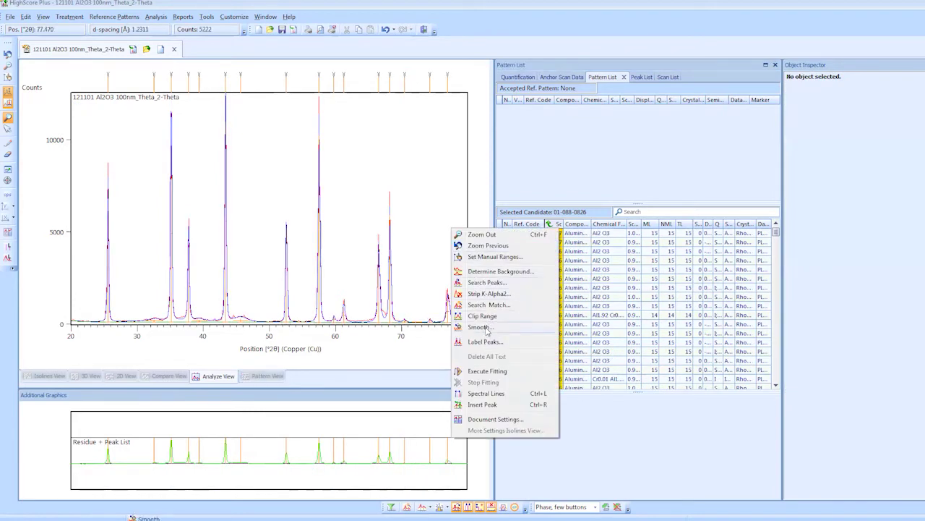
{"action": "left_click", "coordinate": [488, 304]}
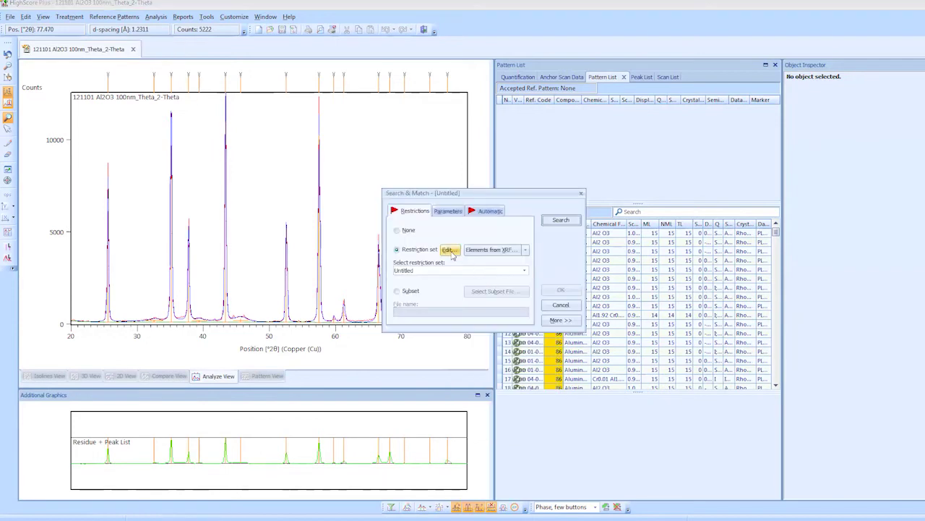
{"action": "left_click", "coordinate": [451, 243]}
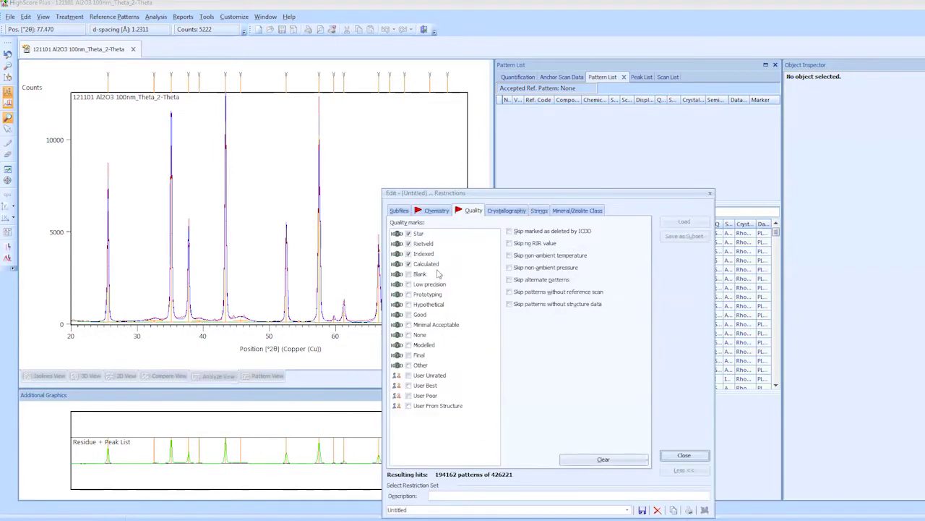
{"action": "left_click", "coordinate": [436, 210]}
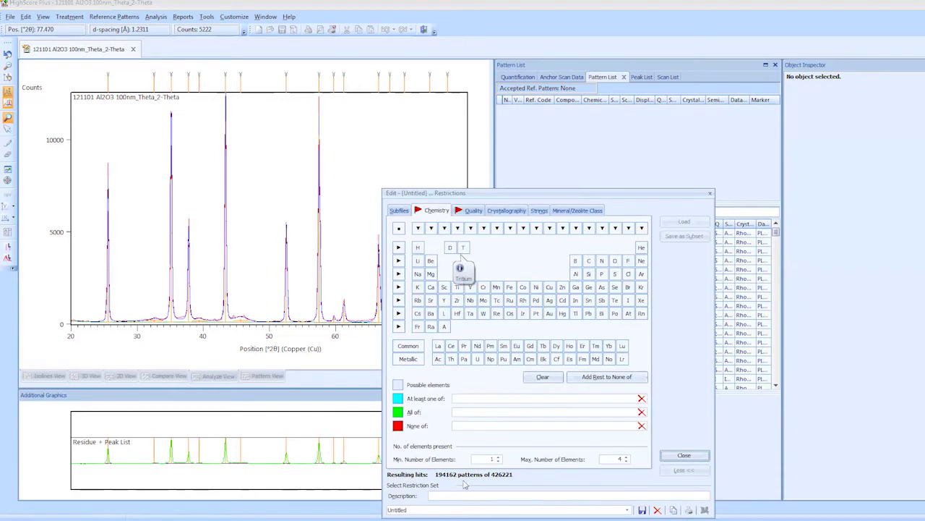
{"action": "type", "text": "Al O"}
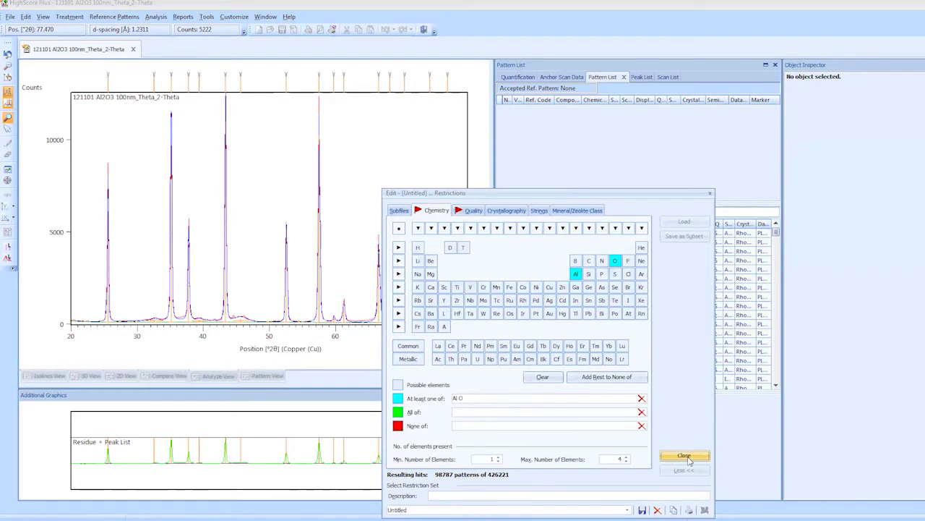
{"action": "left_click", "coordinate": [498, 457]}
{"action": "left_click", "coordinate": [680, 460]}
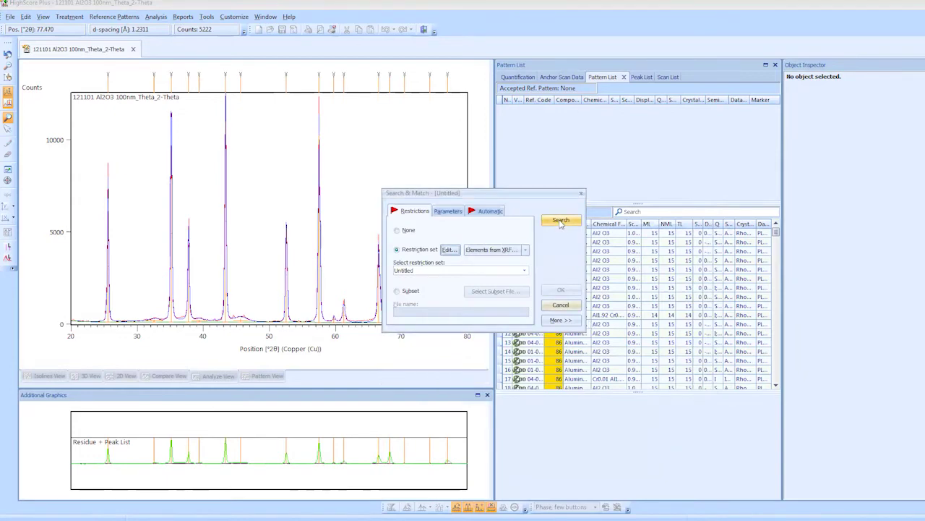
{"action": "left_click", "coordinate": [561, 222]}
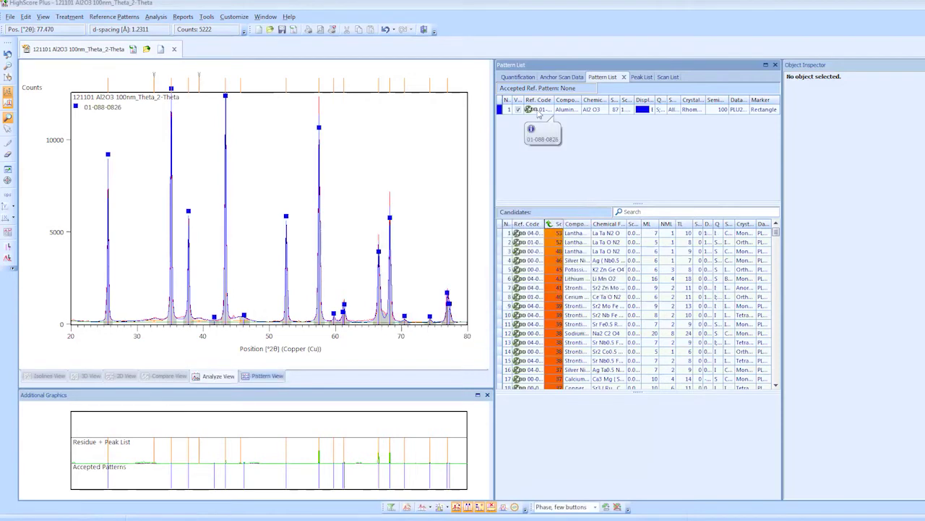
- Return the accepted pattern 01-088-0826 to the candidates list and accept it again
{"action": "left_click_drag", "start_coordinate": [537, 110], "coordinate": [602, 257]}
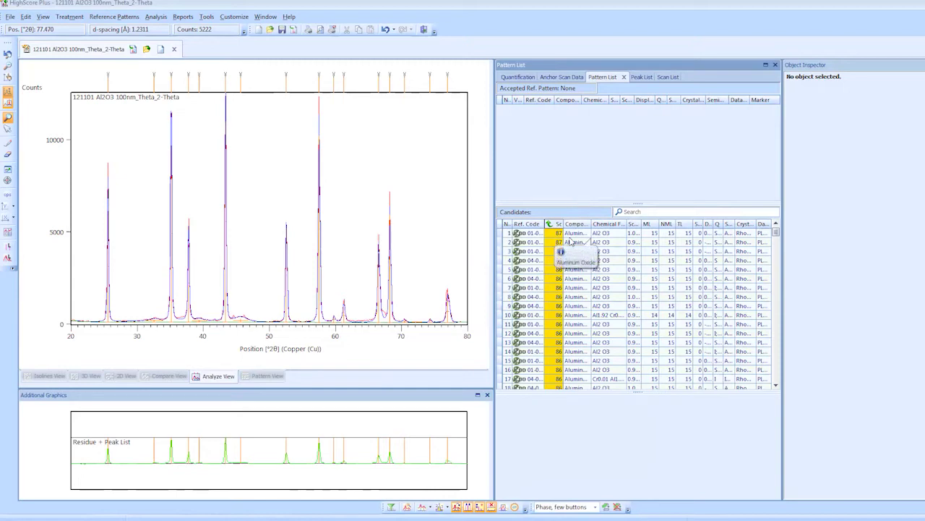
{"action": "left_click", "coordinate": [568, 232]}
{"action": "left_click_drag", "start_coordinate": [569, 233], "coordinate": [563, 162]}
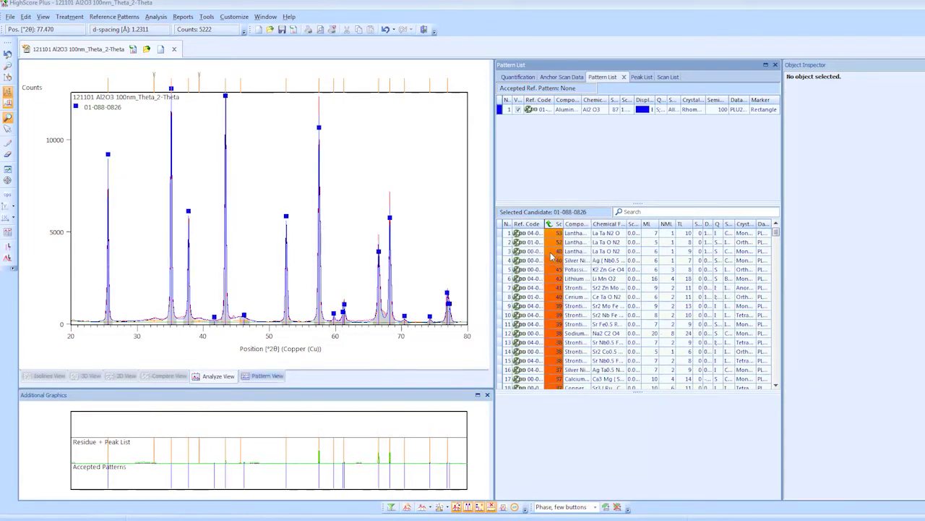
- Examine the remaining candidates from the third entry down to Sodium Oxalate, comparing their reference lines with the residue
{"action": "left_click", "coordinate": [552, 252]}
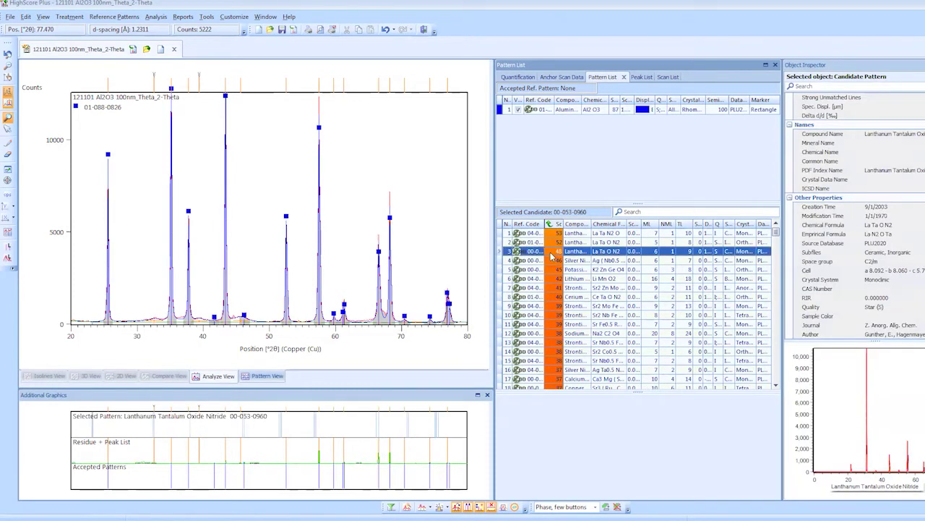
{"action": "key", "text": "Down"}
{"action": "key", "text": "Down"}
{"action": "key", "text": "Down"}
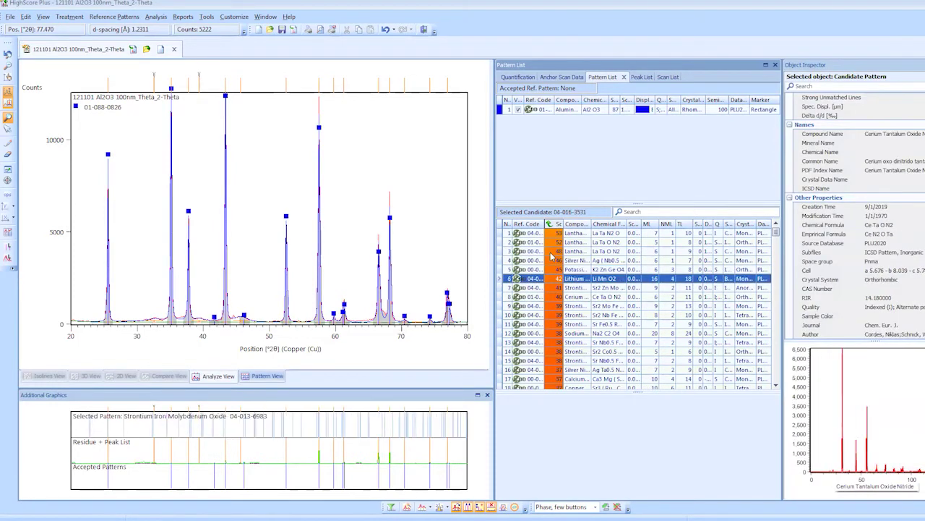
{"action": "key", "text": "Down"}
{"action": "key", "text": "Down"}
{"action": "key", "text": "Up"}
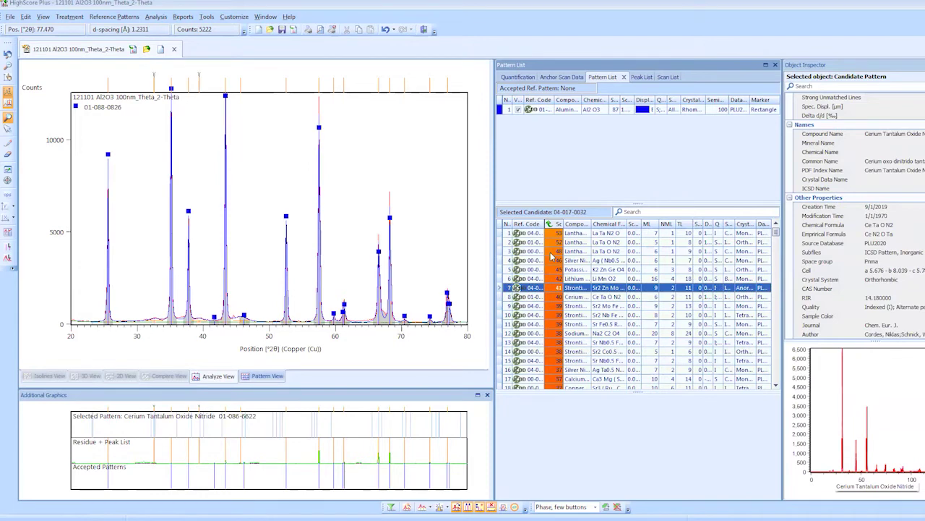
{"action": "key", "text": "Down"}
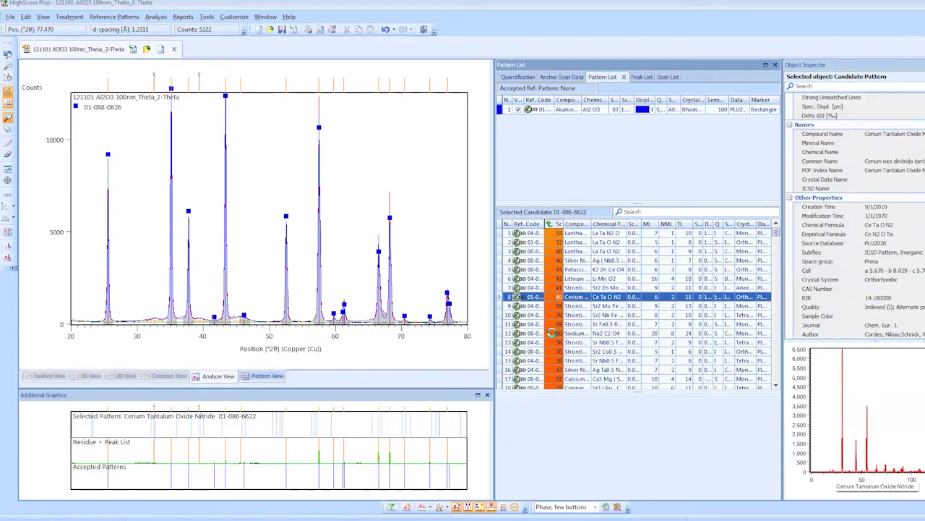
{"action": "left_click", "coordinate": [569, 333]}
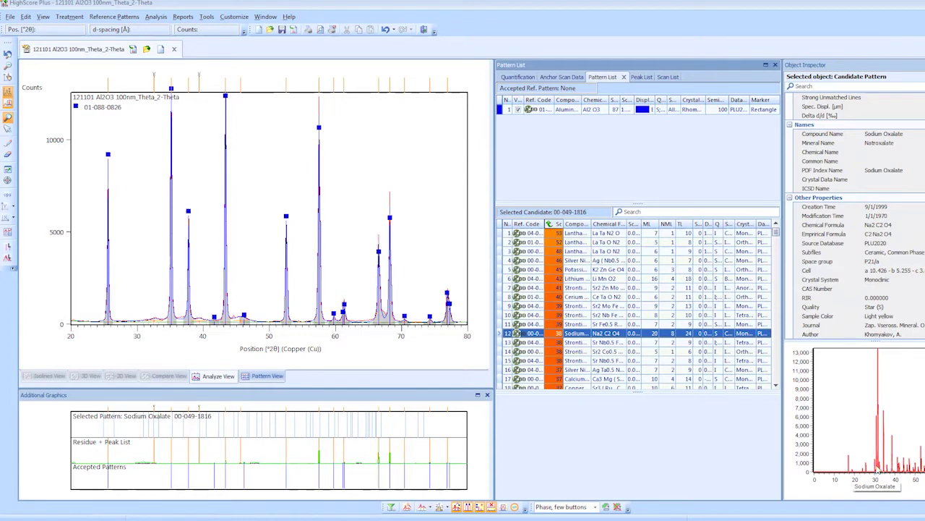
- Inspect the peak near 35° 2θ, including its Line Profile Analysis properties, and examine the low-intensity part of the whole pattern
{"action": "left_click", "coordinate": [171, 322]}
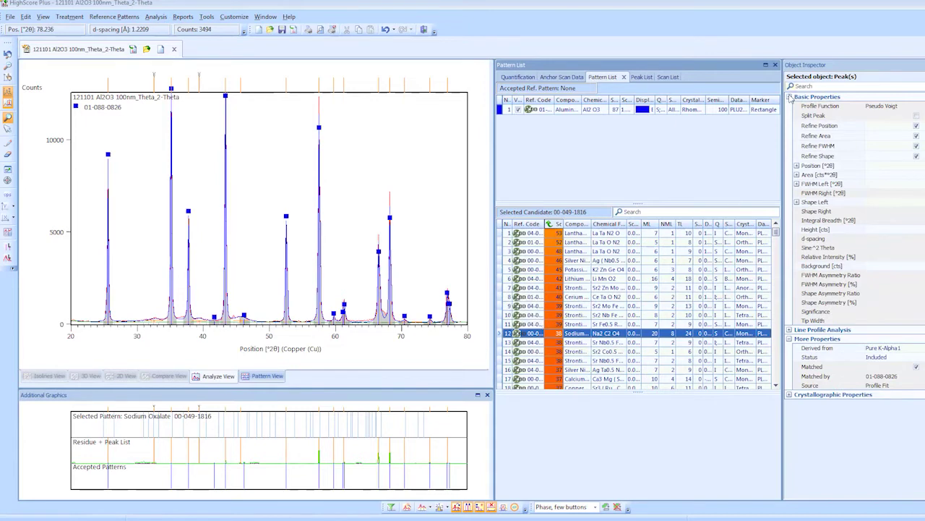
{"action": "left_click", "coordinate": [790, 331]}
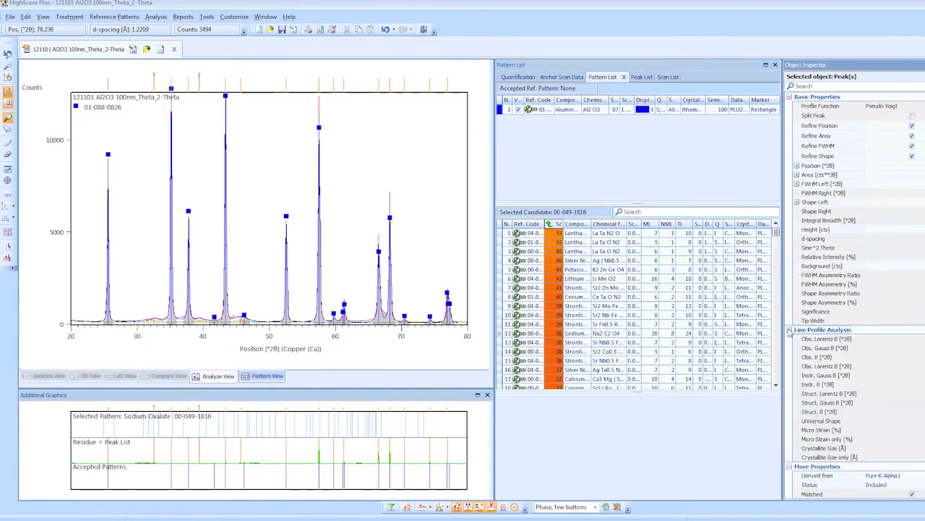
{"action": "left_click", "coordinate": [791, 331]}
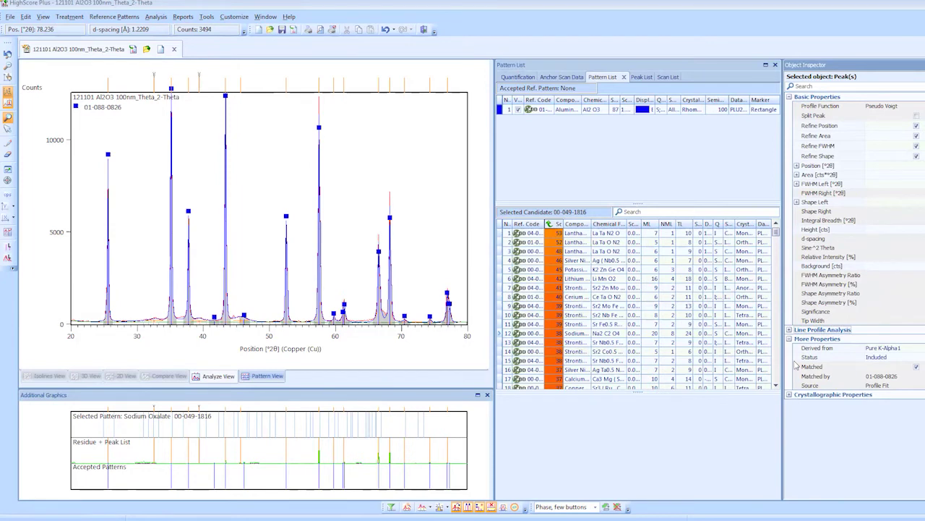
{"action": "left_click", "coordinate": [848, 96]}
{"action": "left_click", "coordinate": [407, 262]}
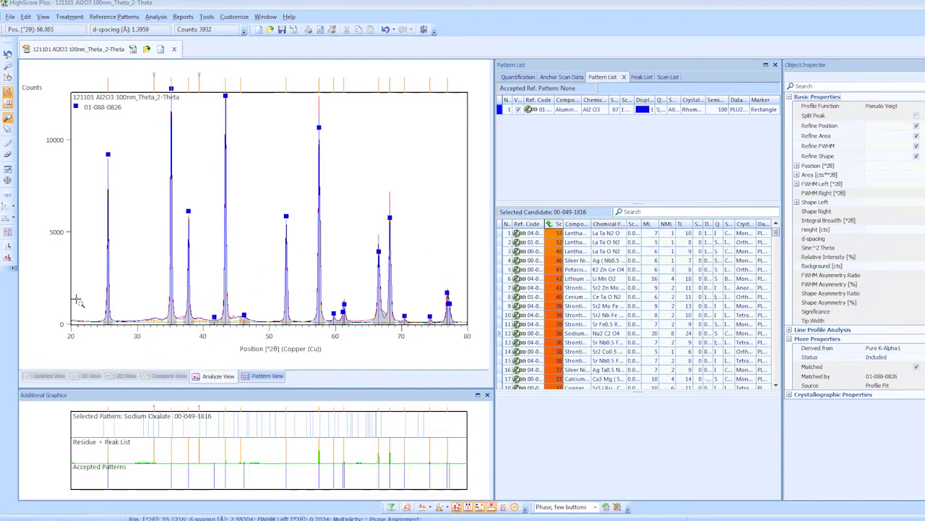
{"action": "left_click_drag", "start_coordinate": [71, 296], "coordinate": [452, 353]}
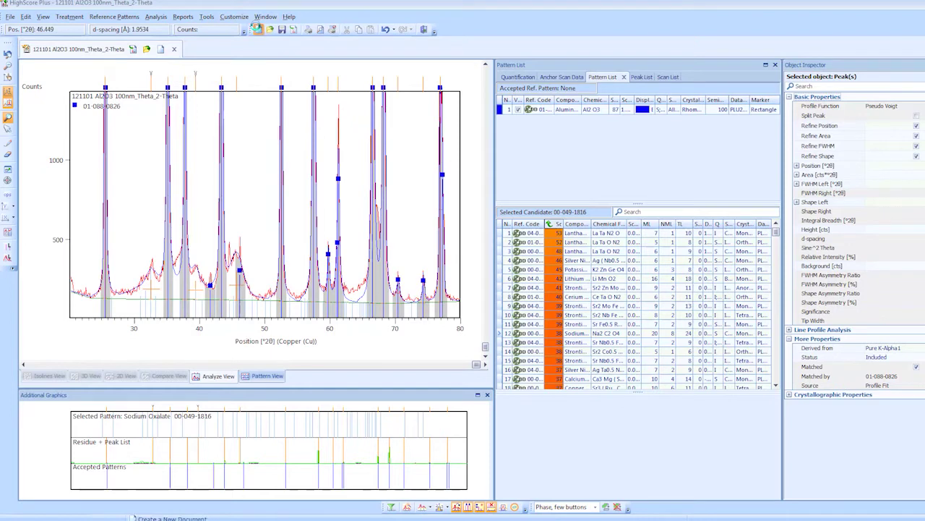
- Create a new document and open the scan 120613 Prospector1_Theta_2-Theta.raw from the HighScore Demo folder
{"action": "left_click", "coordinate": [258, 29]}
{"action": "left_click", "coordinate": [10, 16]}
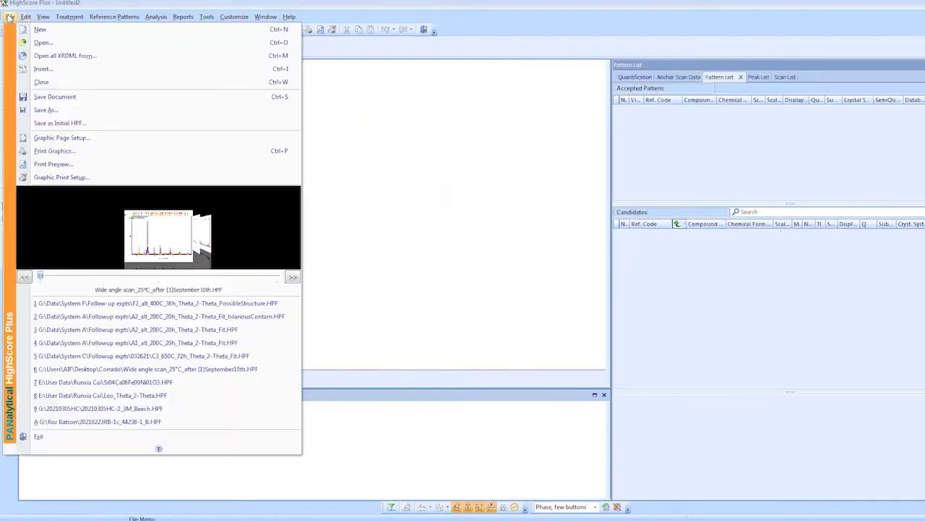
{"action": "left_click", "coordinate": [41, 42]}
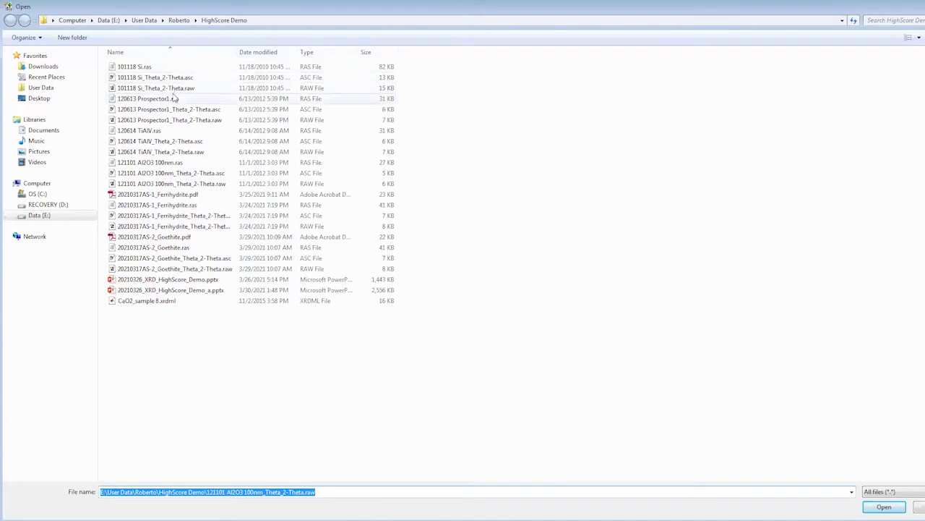
{"action": "left_click", "coordinate": [174, 122]}
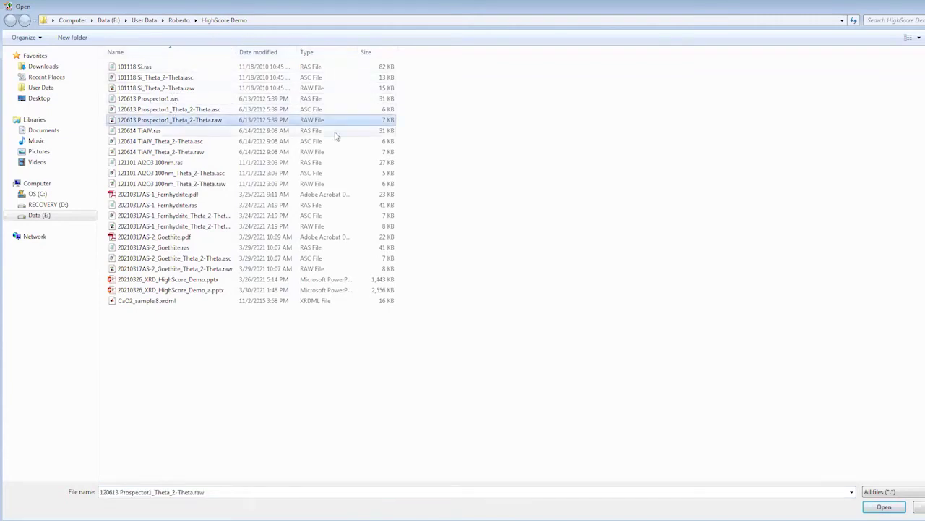
{"action": "left_click", "coordinate": [878, 508]}
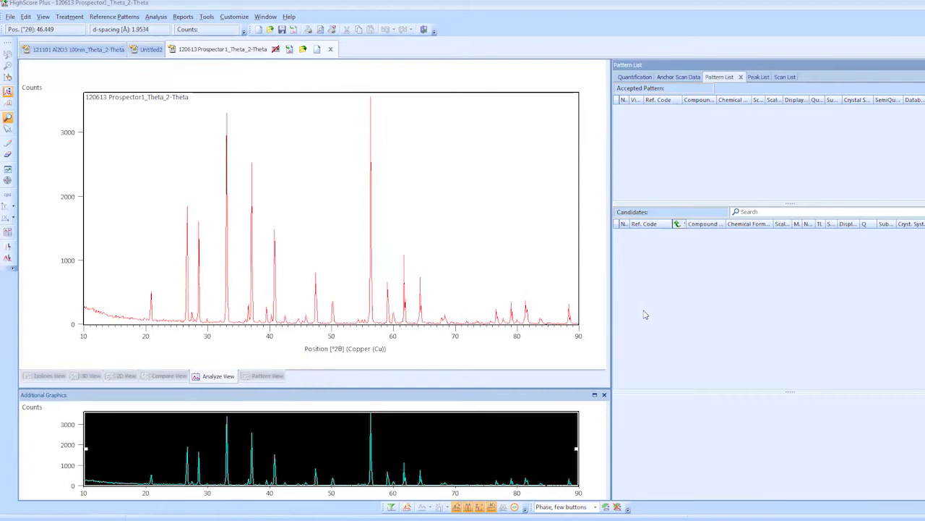
- Start the automatic background determination for the Prospector1 scan and examine the background curve at low intensity across the full range
{"action": "right_click", "coordinate": [157, 150]}
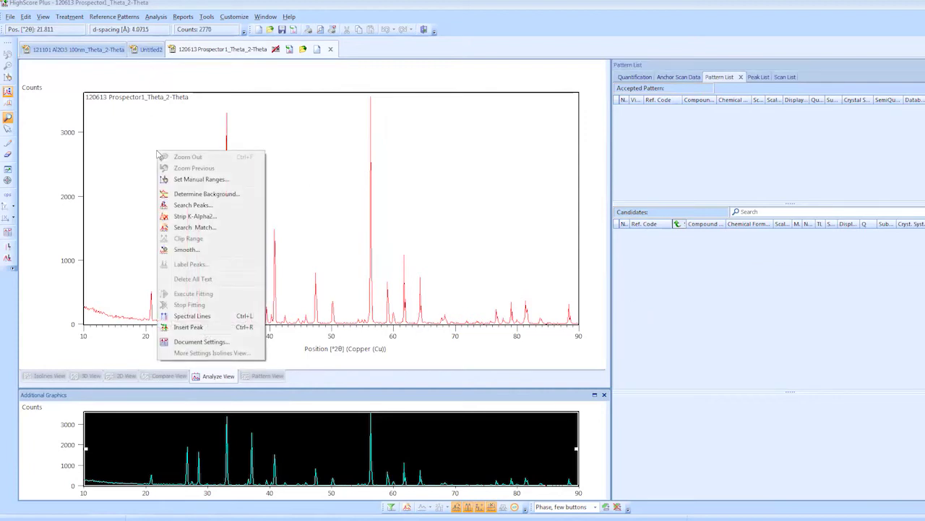
{"action": "left_click", "coordinate": [176, 195]}
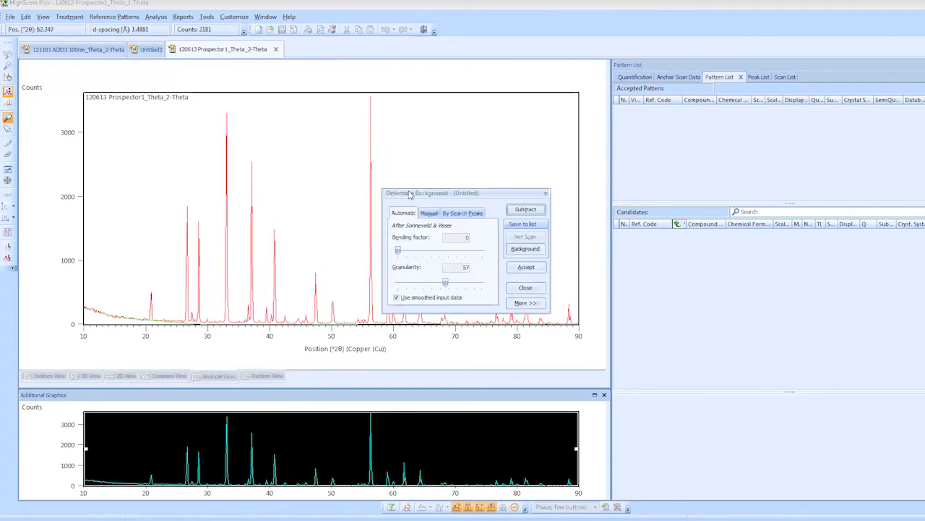
{"action": "left_click_drag", "start_coordinate": [410, 194], "coordinate": [670, 127]}
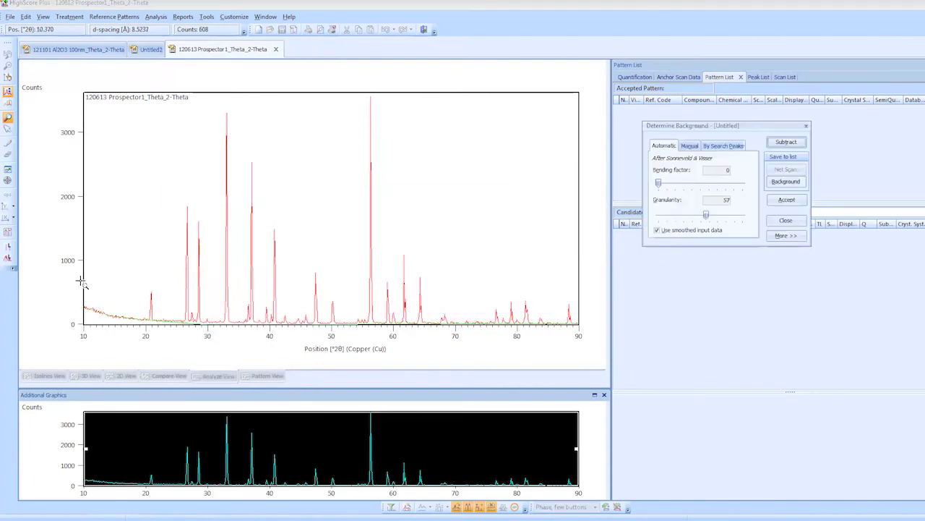
{"action": "left_click_drag", "start_coordinate": [81, 281], "coordinate": [595, 347]}
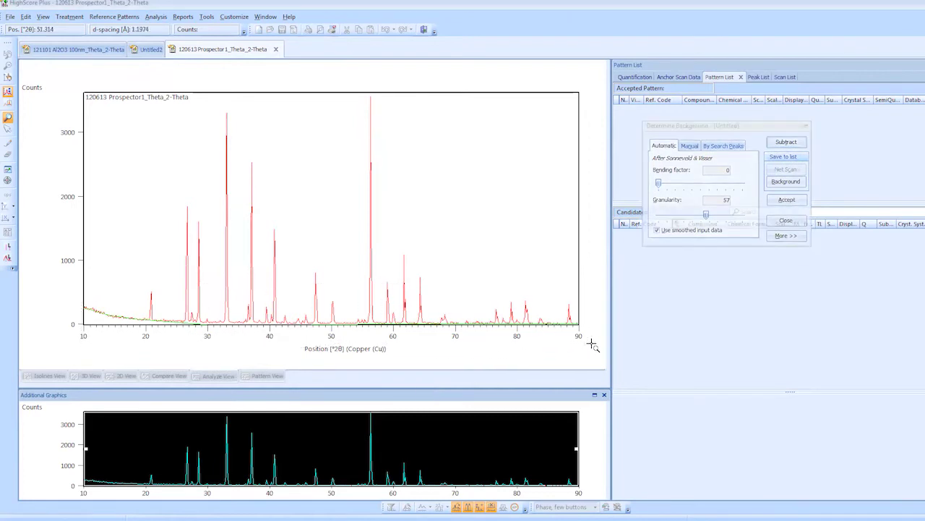
{"action": "left_click", "coordinate": [7, 103]}
{"action": "left_click_drag", "start_coordinate": [75, 298], "coordinate": [573, 341]}
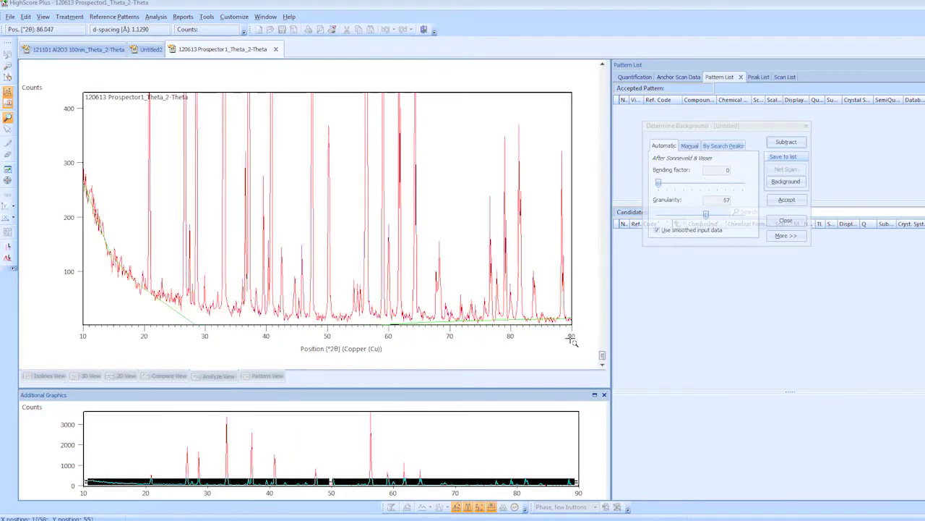
- Examine the Prospector1 background under automatic scaling from 10° to about 24° and 56° 2θ, restoring the full view with intensity zooming enabled
{"action": "left_click", "coordinate": [8, 116]}
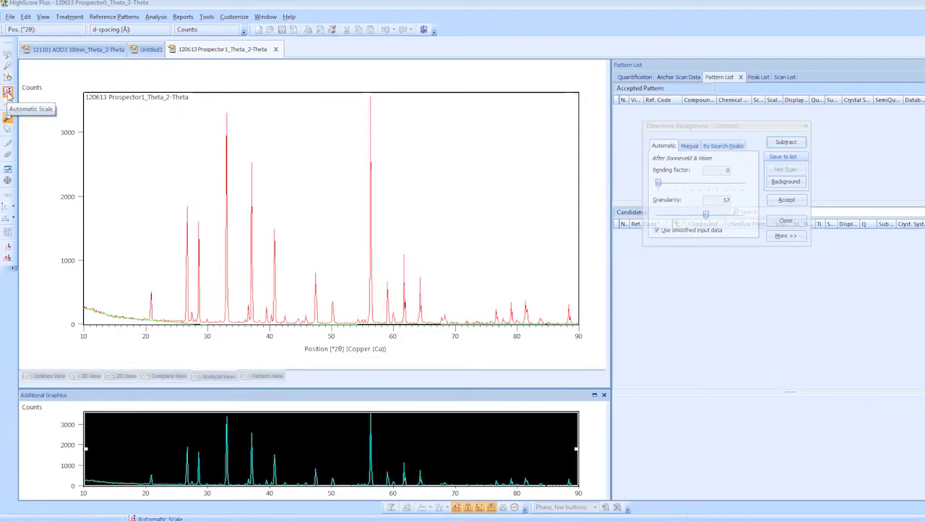
{"action": "left_click", "coordinate": [7, 92]}
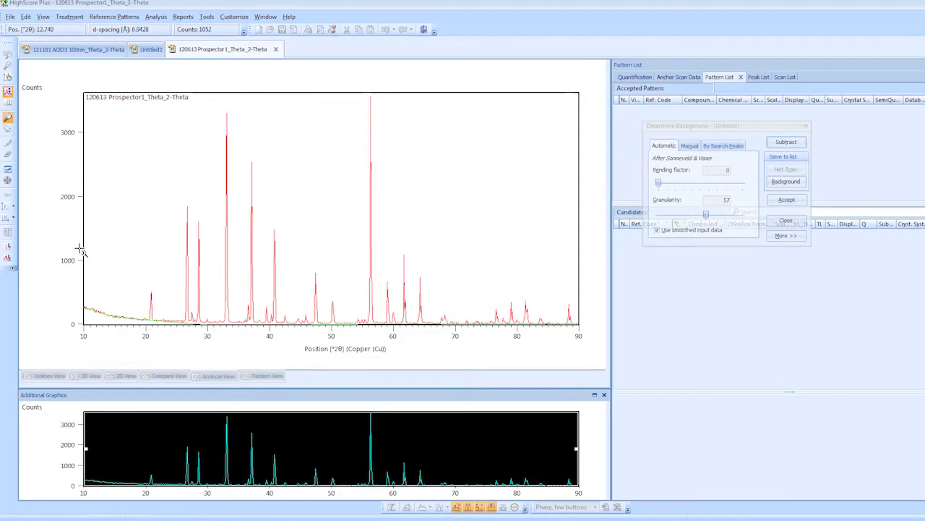
{"action": "left_click_drag", "start_coordinate": [80, 250], "coordinate": [171, 331]}
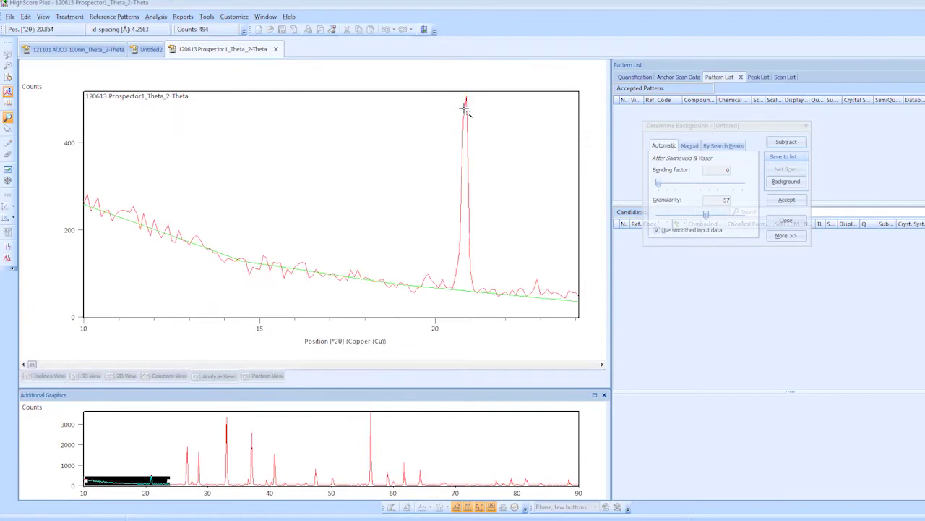
{"action": "right_click", "coordinate": [76, 123]}
{"action": "left_click", "coordinate": [93, 130]}
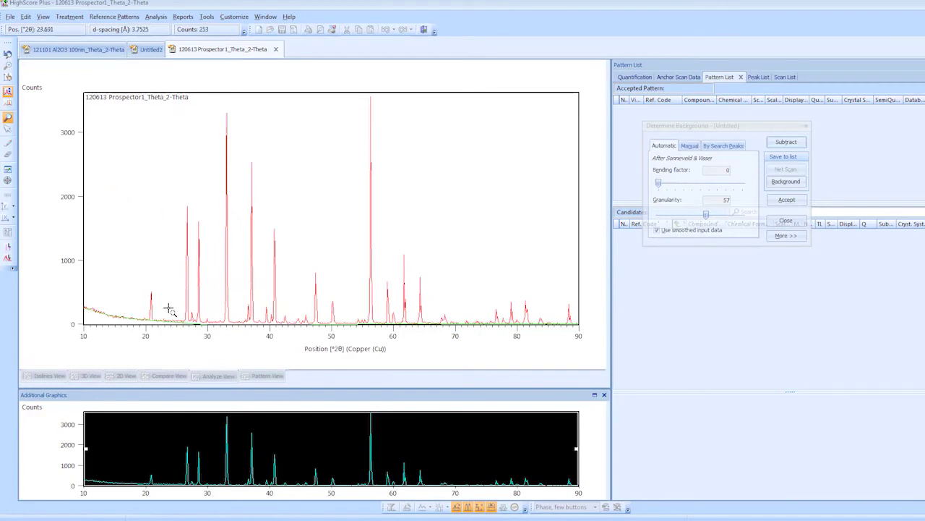
{"action": "left_click_drag", "start_coordinate": [68, 186], "coordinate": [371, 348]}
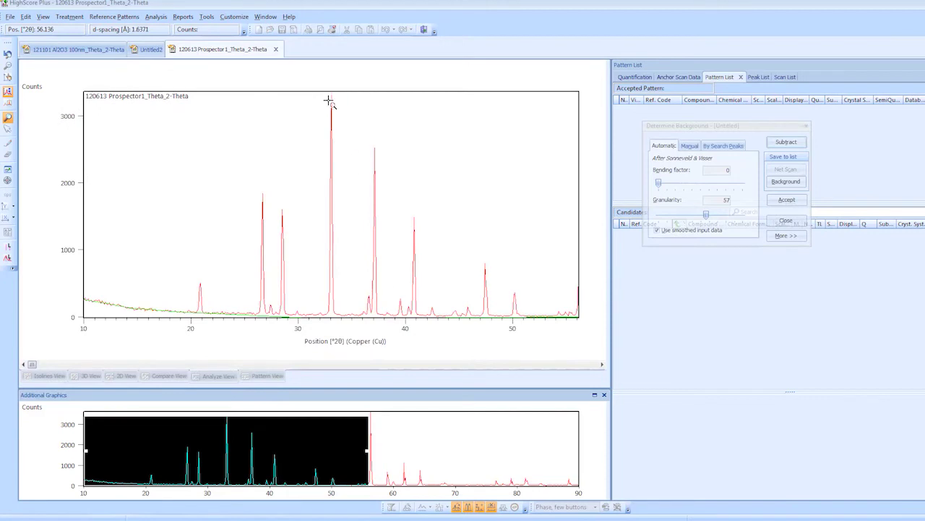
{"action": "left_click", "coordinate": [7, 105]}
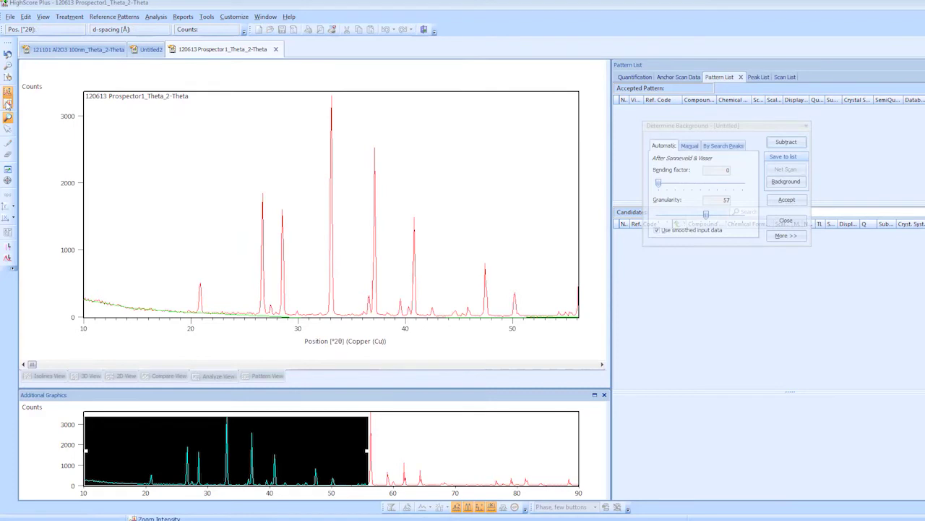
{"action": "right_click", "coordinate": [129, 219]}
{"action": "left_click", "coordinate": [138, 225]}
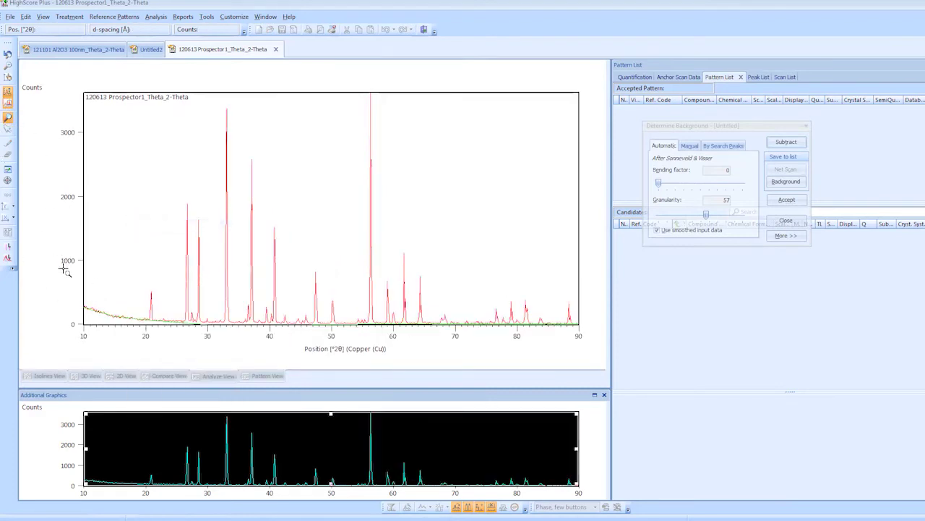
- Manually move the background base points near 10°, 13° and 19° 2θ onto the low-angle background of the Prospector1 scan
{"action": "left_click_drag", "start_coordinate": [67, 287], "coordinate": [149, 331]}
{"action": "left_click_drag", "start_coordinate": [426, 350], "coordinate": [581, 346]}
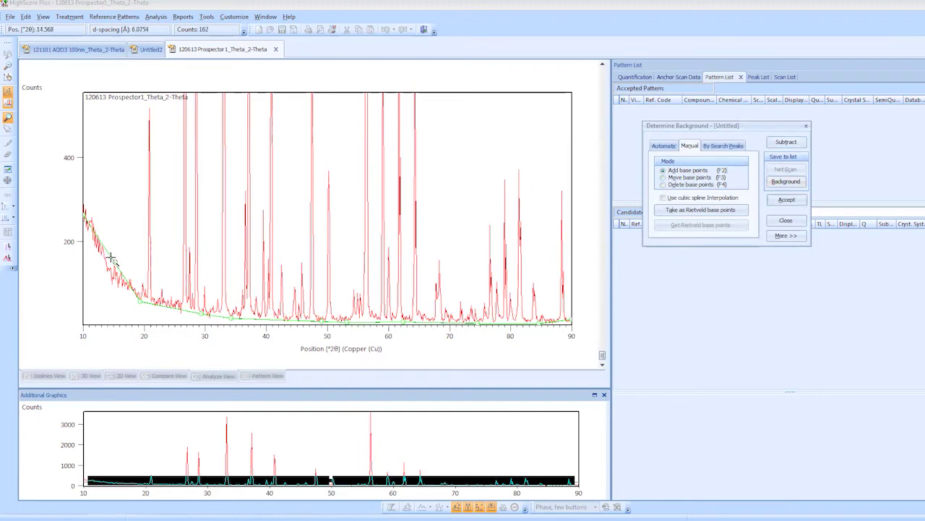
{"action": "left_click", "coordinate": [663, 178]}
{"action": "left_click_drag", "start_coordinate": [111, 258], "coordinate": [102, 262]}
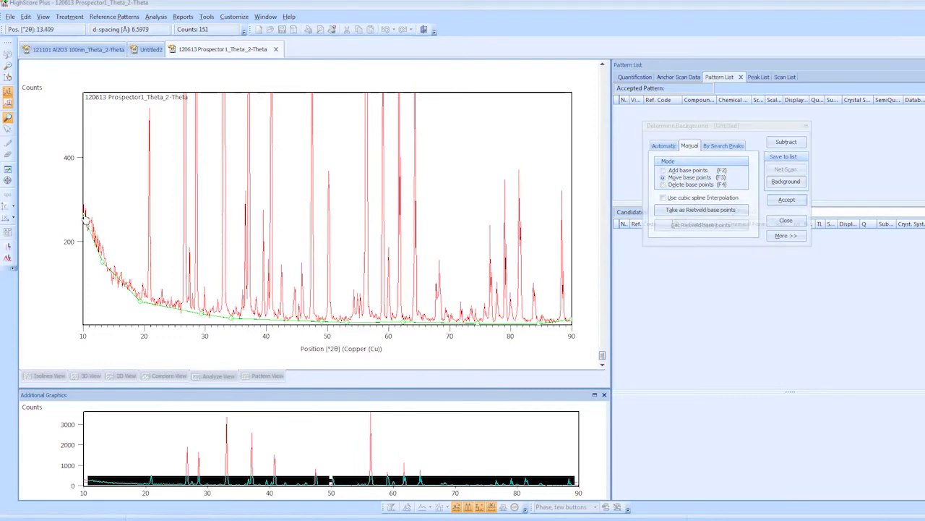
{"action": "left_click_drag", "start_coordinate": [86, 219], "coordinate": [83, 227]}
{"action": "left_click_drag", "start_coordinate": [142, 305], "coordinate": [138, 300]}
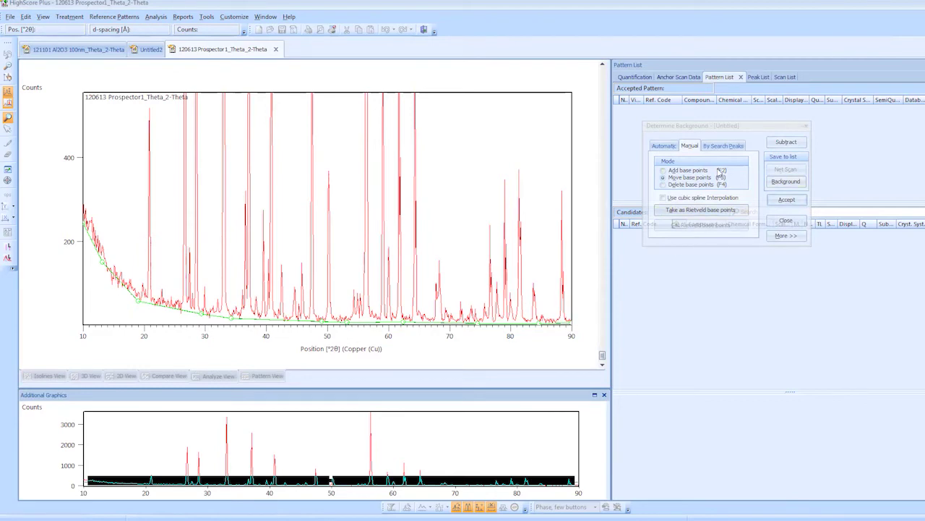
- Add a background base point near 15° 2θ, readjust the one near 13°, and accept the background
{"action": "left_click", "coordinate": [664, 171]}
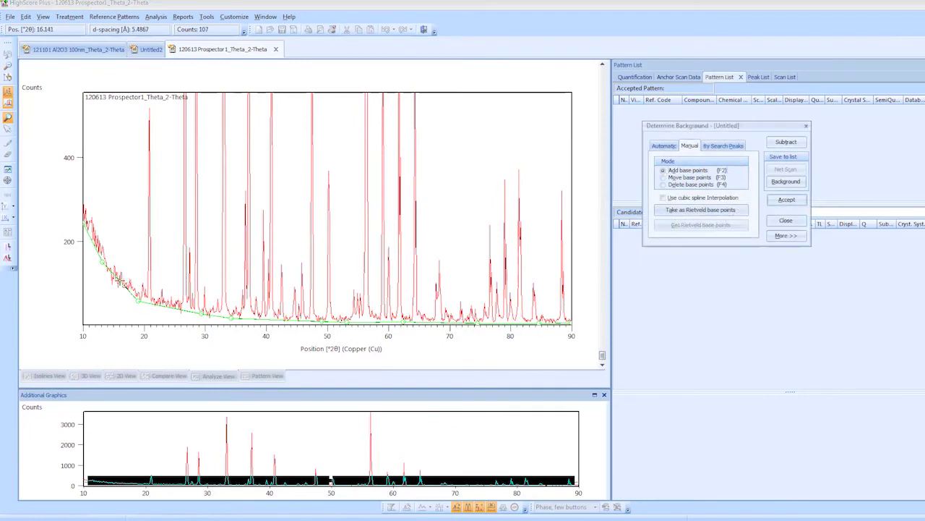
{"action": "left_click", "coordinate": [664, 177]}
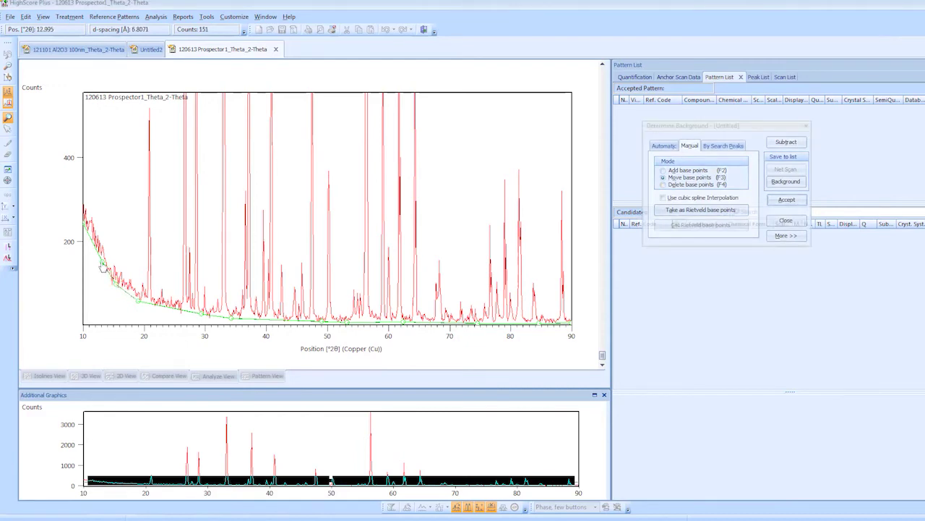
{"action": "left_click_drag", "start_coordinate": [104, 268], "coordinate": [102, 268]}
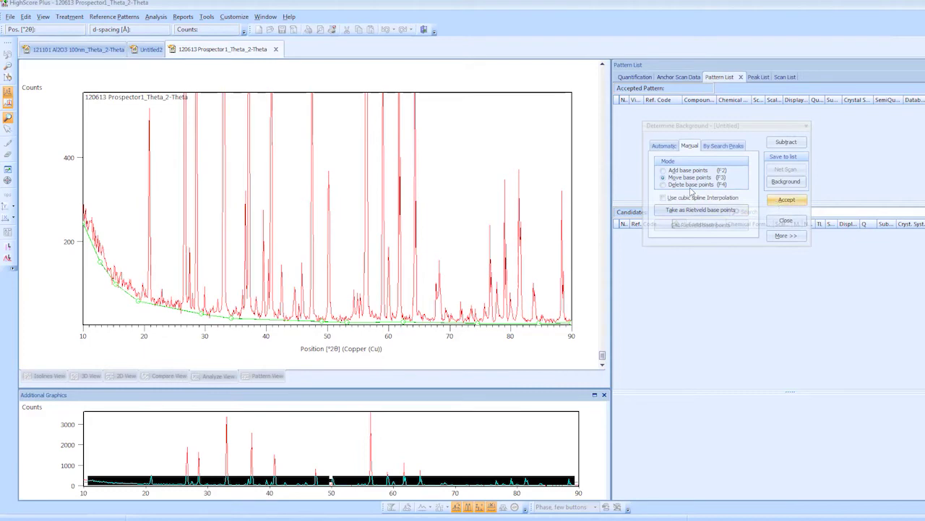
{"action": "left_click", "coordinate": [786, 199]}
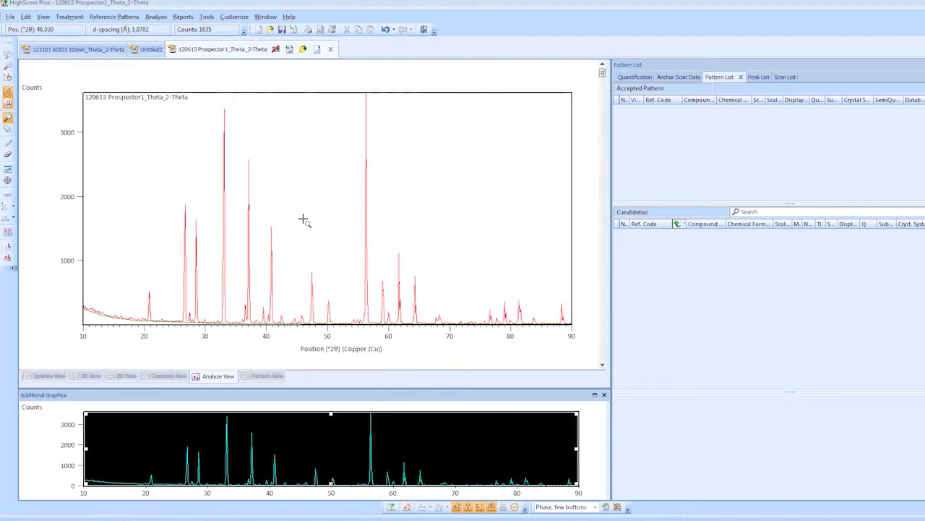
{"action": "right_click", "coordinate": [45, 431]}
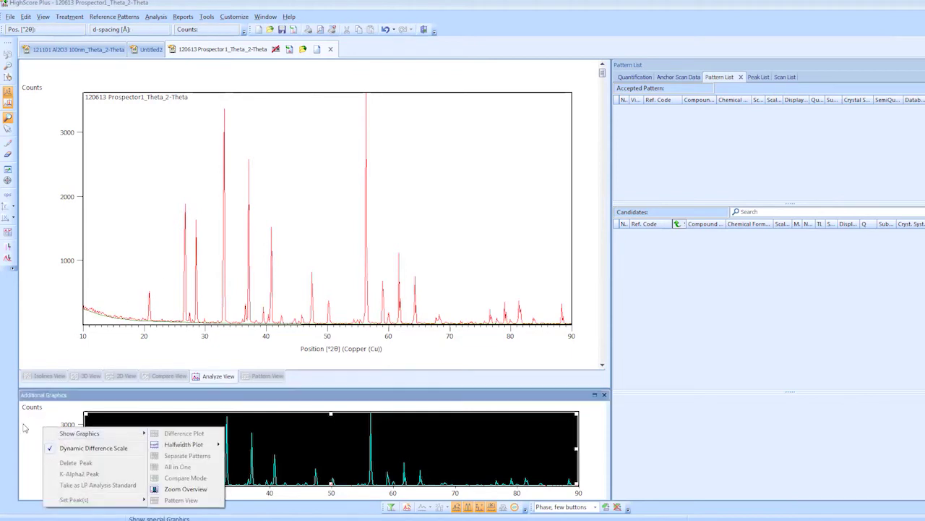
{"action": "left_click", "coordinate": [24, 428]}
{"action": "left_click", "coordinate": [71, 340]}
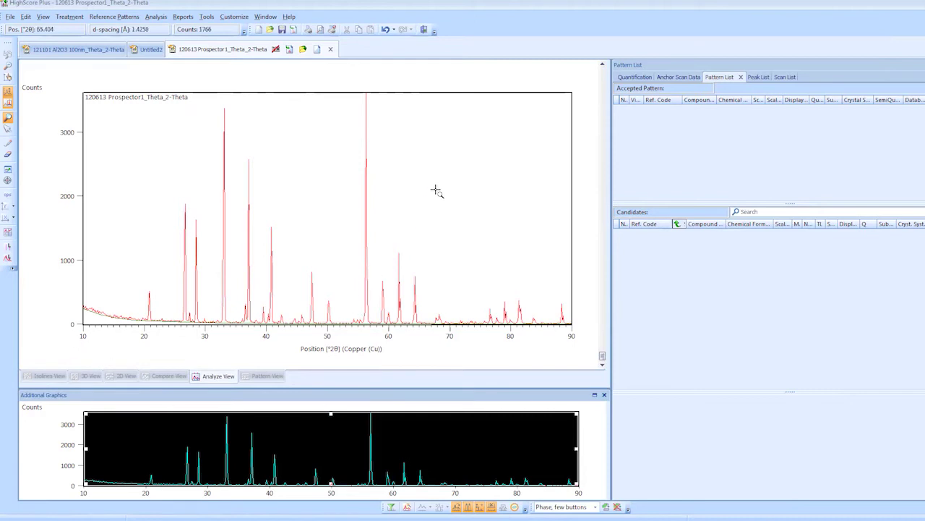
{"action": "right_click", "coordinate": [593, 424]}
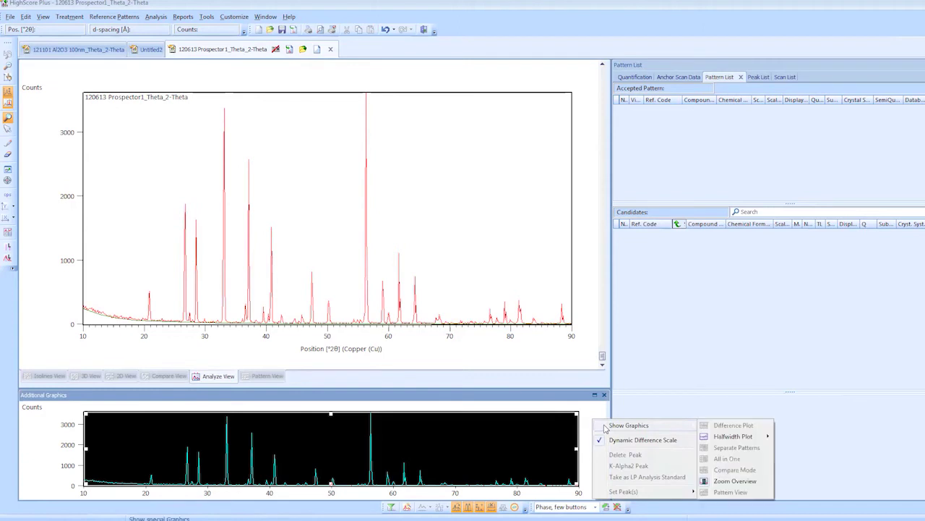
{"action": "left_click", "coordinate": [583, 418]}
- Run a peak search on the Prospector1 scan with the preset parameters and the Top of smoothed peak method, and accept the peaks
{"action": "right_click", "coordinate": [417, 143]}
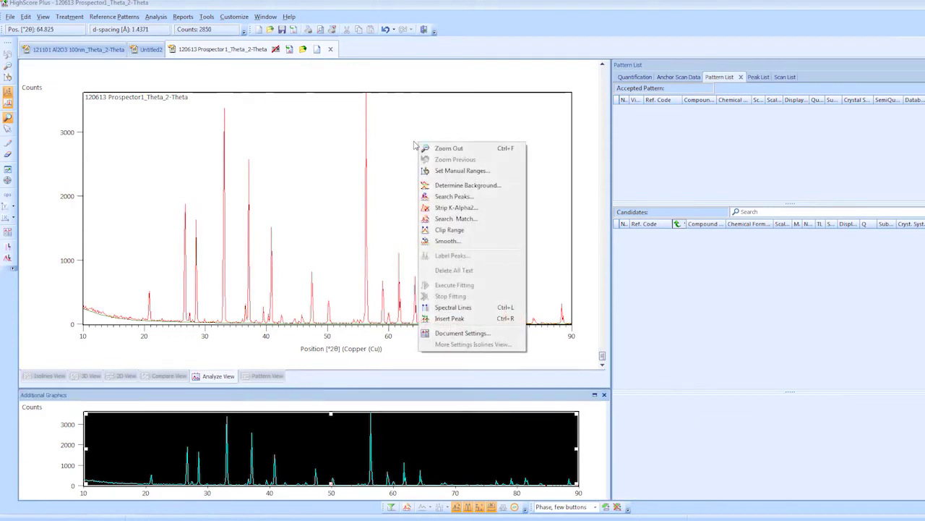
{"action": "left_click", "coordinate": [452, 196]}
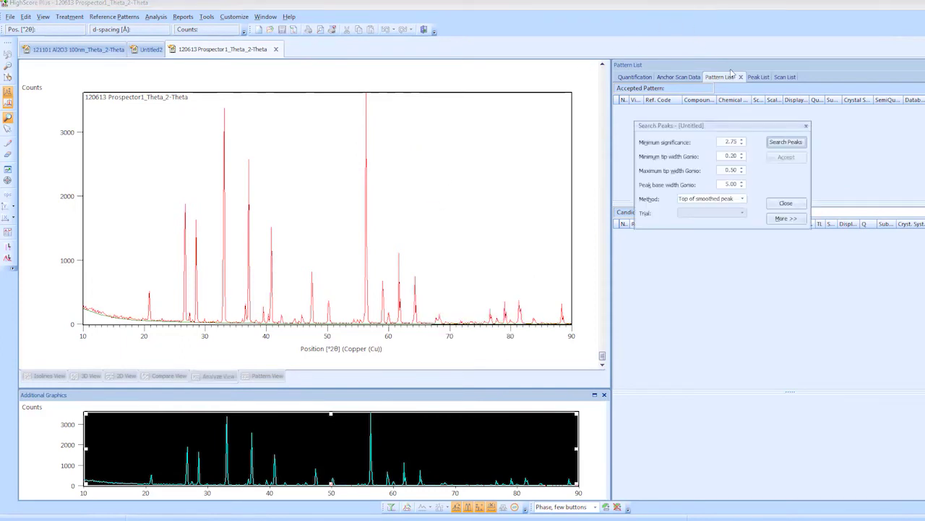
{"action": "left_click", "coordinate": [791, 143]}
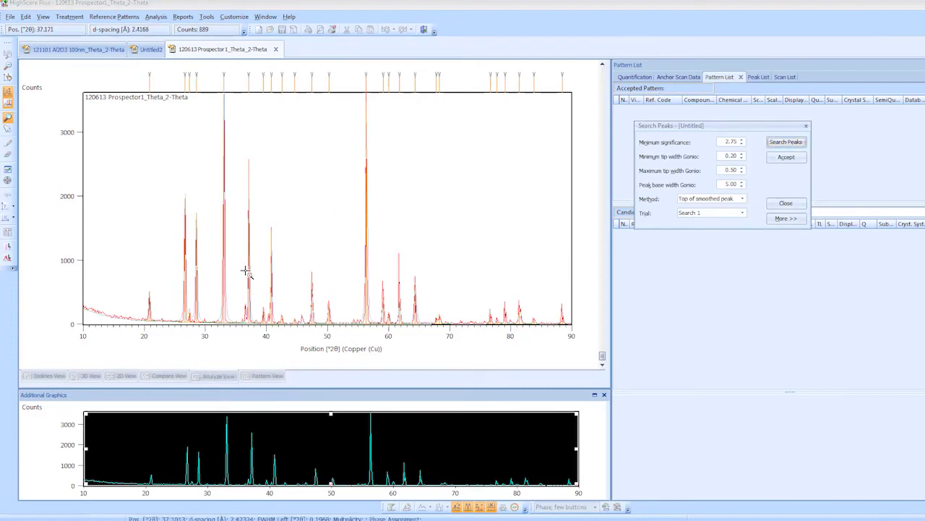
{"action": "left_click", "coordinate": [786, 158]}
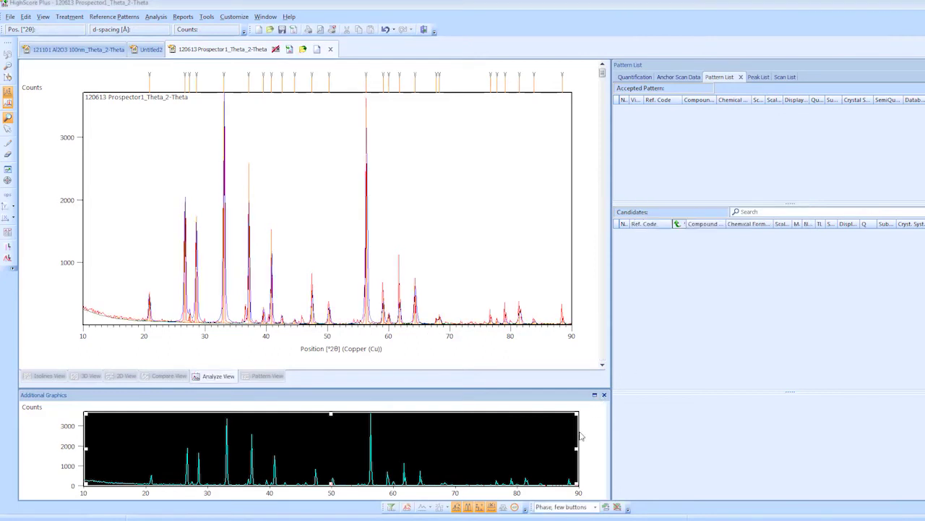
- Show the Difference Plot in the additional graphics in place of the zoom overview
{"action": "right_click", "coordinate": [35, 438]}
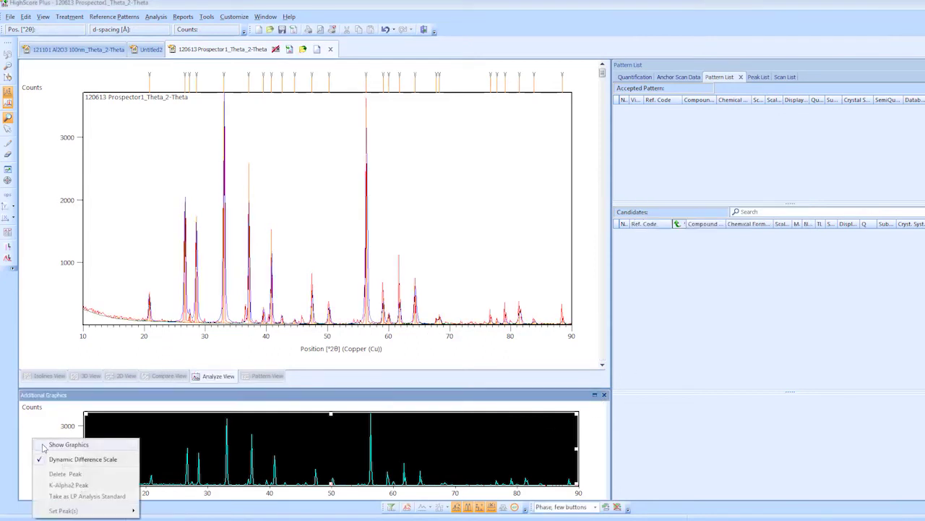
{"action": "mouse_move", "coordinate": [44, 447]}
{"action": "left_click", "coordinate": [167, 444]}
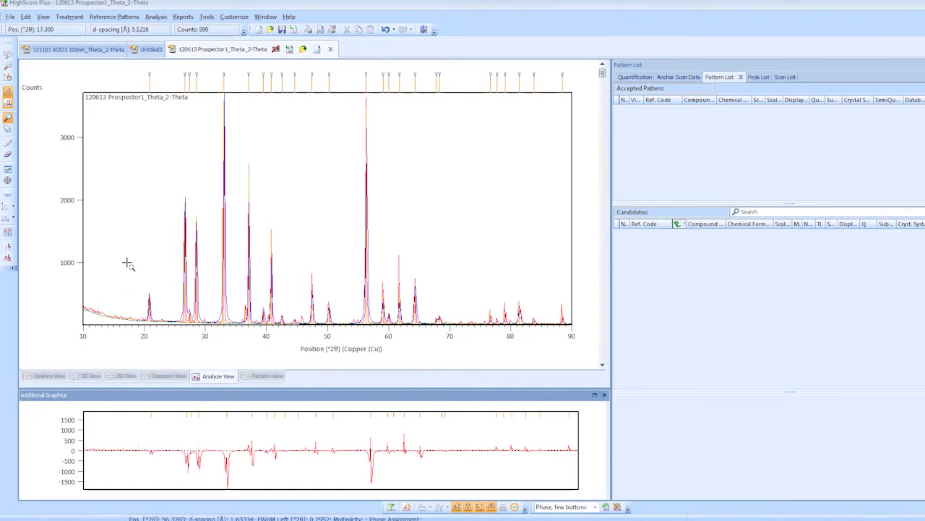
- Insert the missing peaks near 46° and 54.5° 2θ at low intensity, and restore the full pattern range
{"action": "left_click_drag", "start_coordinate": [127, 263], "coordinate": [591, 343]}
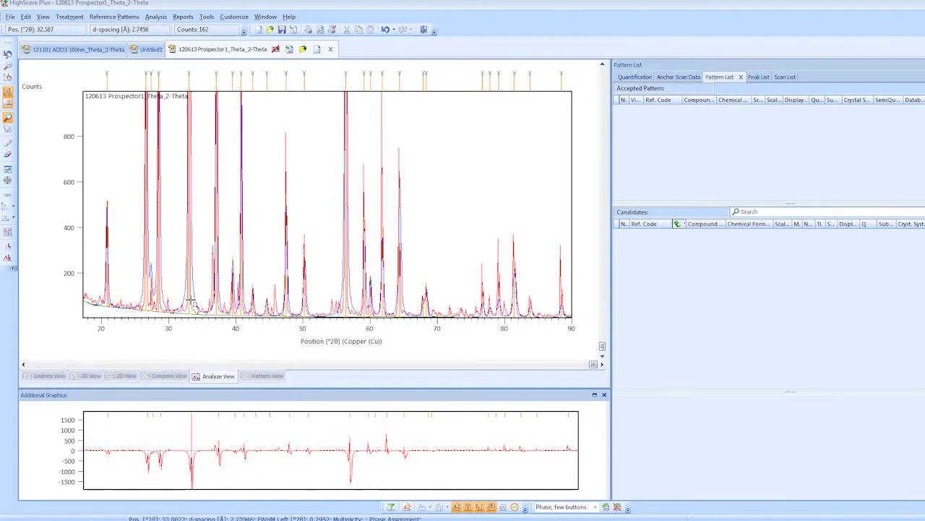
{"action": "mouse_move", "coordinate": [237, 211]}
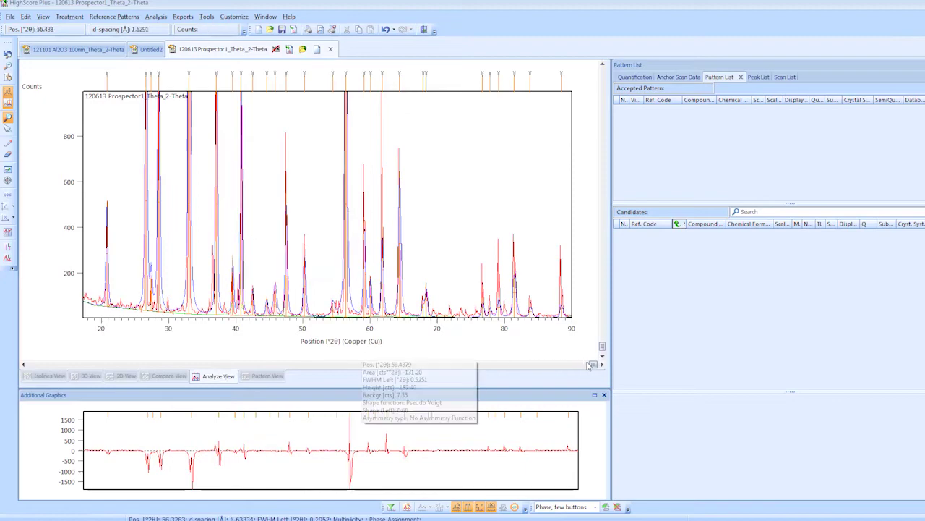
{"action": "left_click_drag", "start_coordinate": [595, 366], "coordinate": [486, 387]}
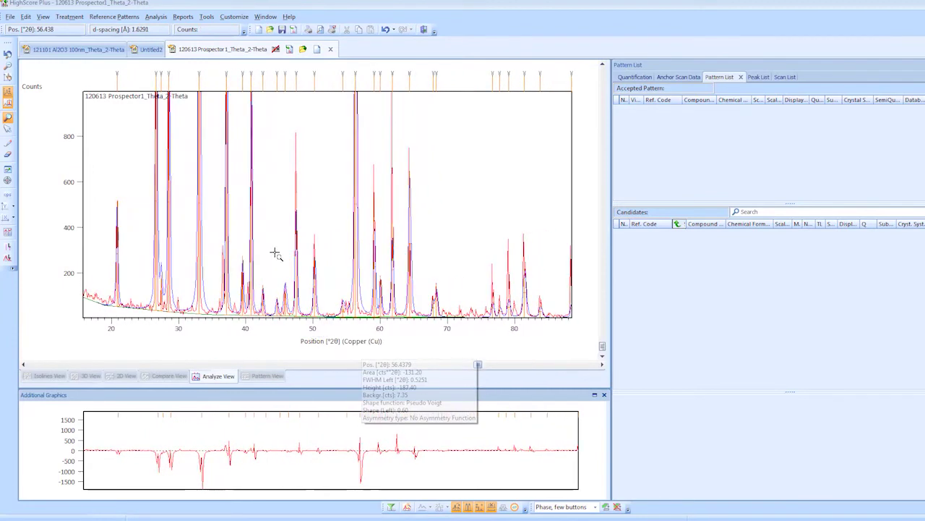
{"action": "right_click", "coordinate": [141, 138]}
{"action": "left_click", "coordinate": [149, 142]}
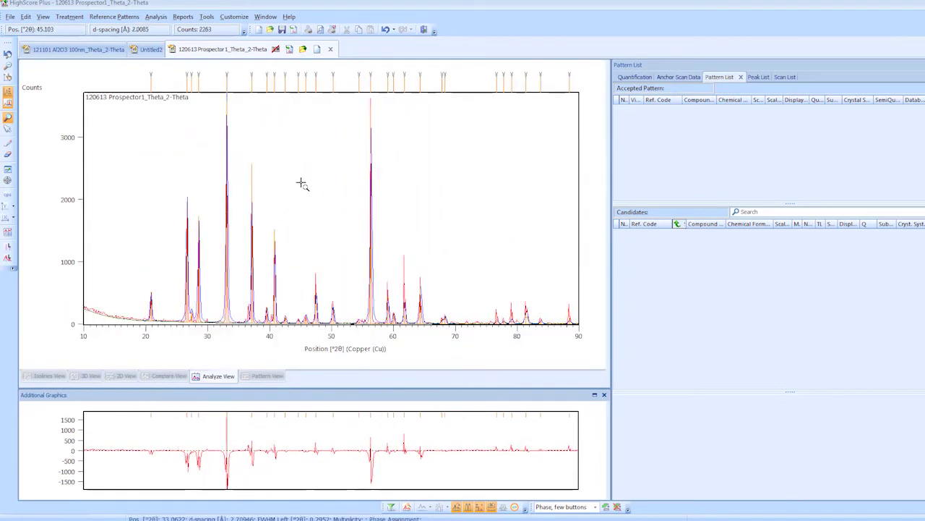
- Fit the Prospector1 peaks automatically with the Default Profile Fit
{"action": "left_click", "coordinate": [153, 17]}
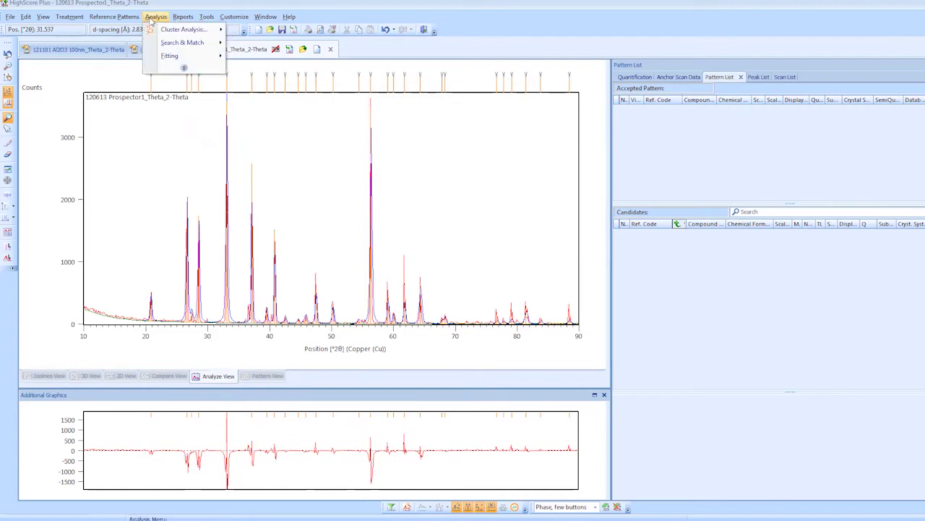
{"action": "mouse_move", "coordinate": [151, 58]}
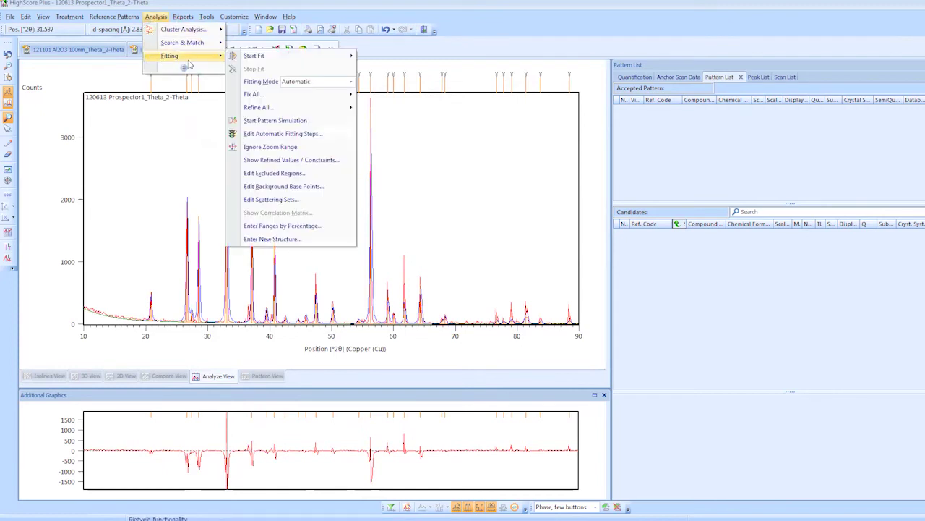
{"action": "mouse_move", "coordinate": [241, 63]}
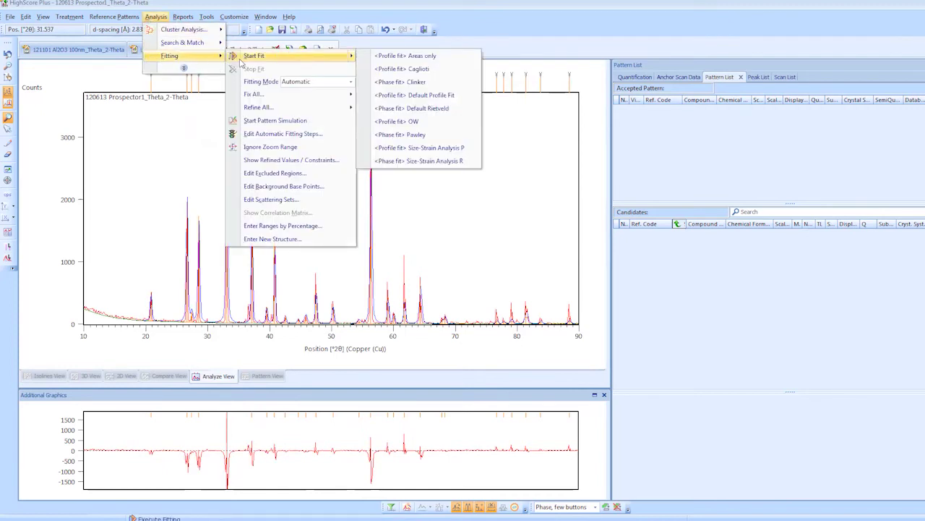
{"action": "left_click", "coordinate": [414, 96]}
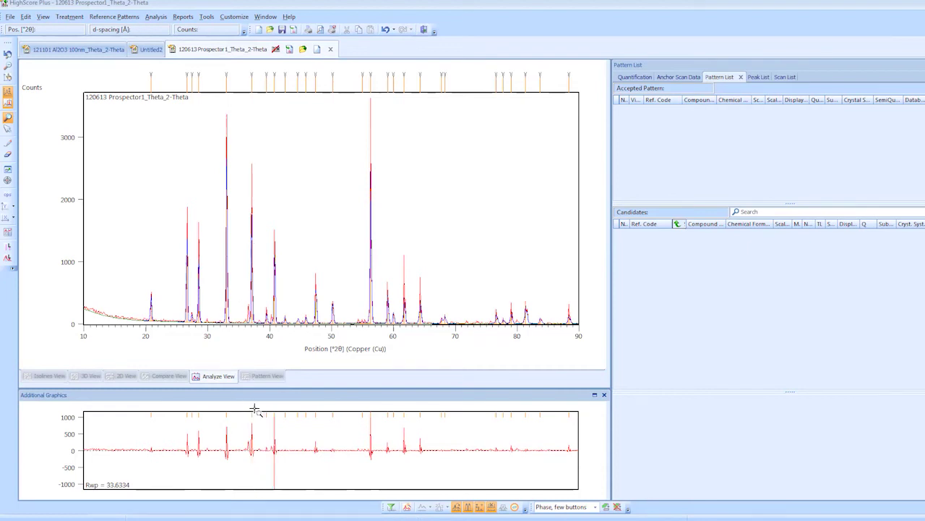
- Move the fitted peak in the 39° to 43° 2θ range to about 40.79°, onto the measured maximum
{"action": "left_click", "coordinate": [276, 448]}
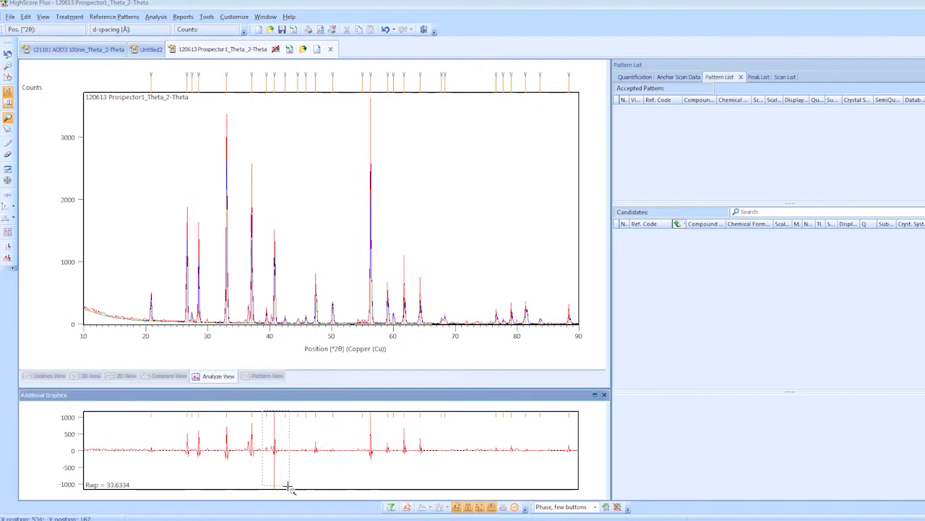
{"action": "left_click", "coordinate": [289, 486]}
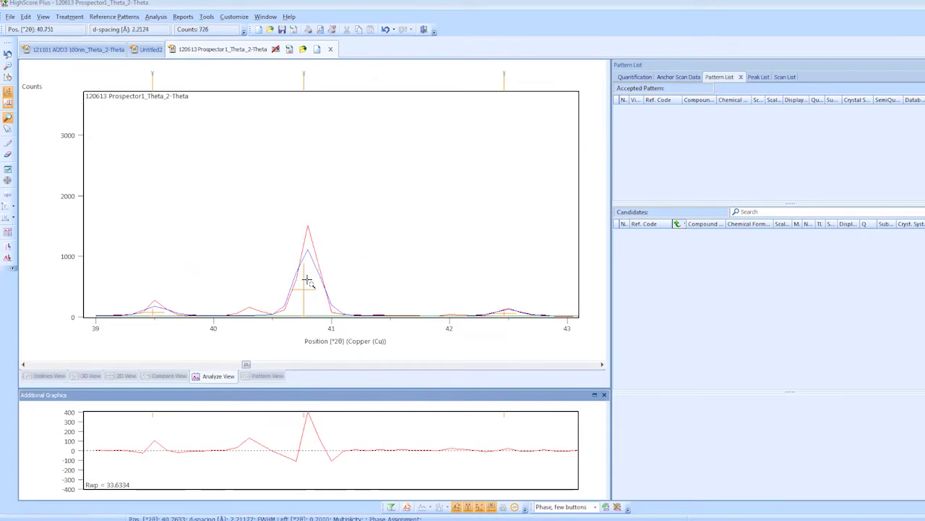
{"action": "left_click", "coordinate": [7, 129]}
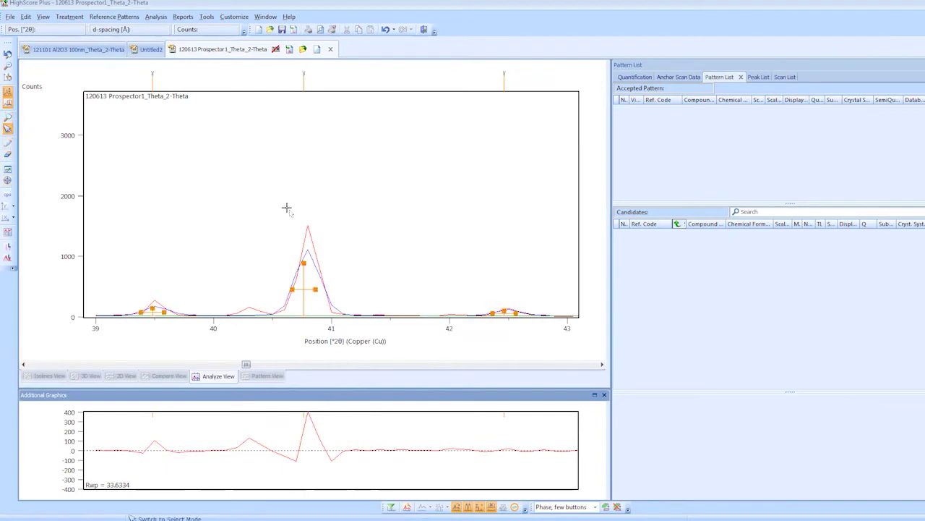
{"action": "mouse_move", "coordinate": [302, 303]}
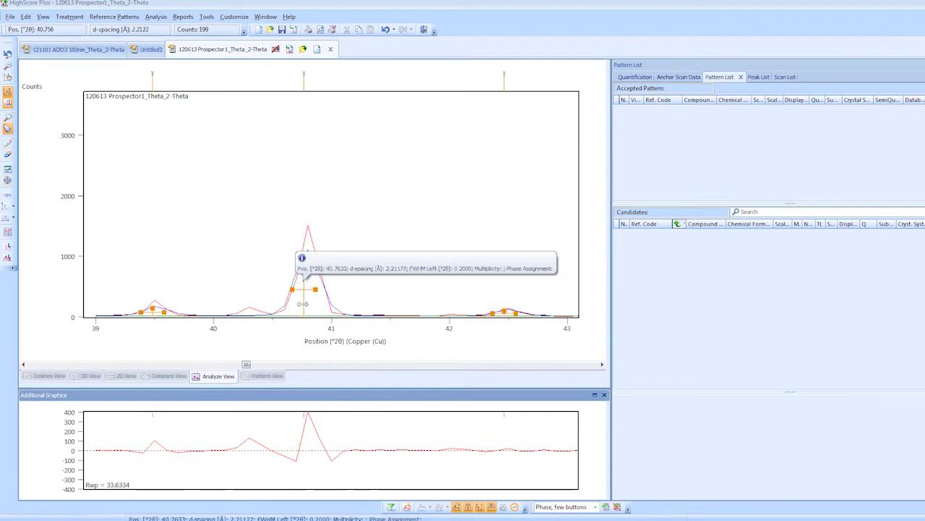
{"action": "mouse_move", "coordinate": [302, 303]}
{"action": "left_mouse_down"}
{"action": "mouse_move", "coordinate": [311, 301]}
{"action": "mouse_move", "coordinate": [286, 290]}
{"action": "mouse_move", "coordinate": [307, 298]}
{"action": "left_mouse_up"}
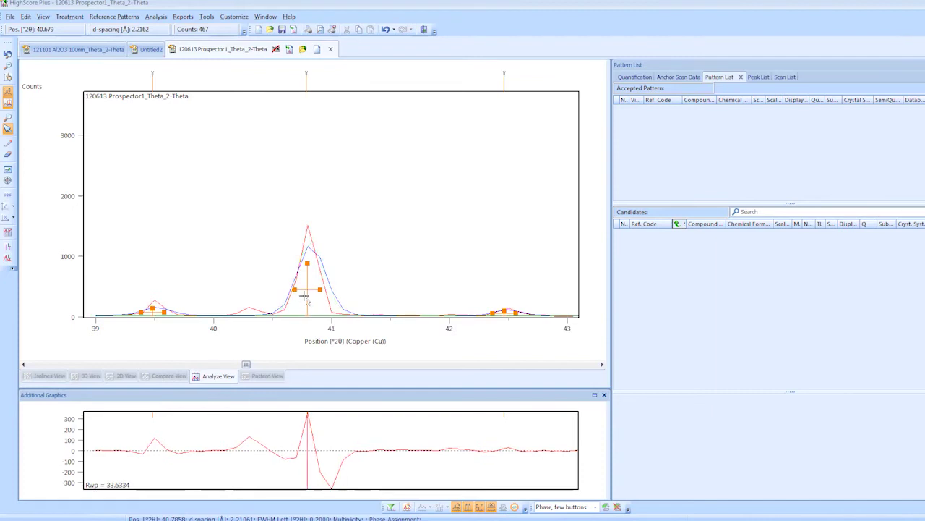
- Move the peak near 47.4° 2θ onto its measured maximum and insert a second peak on its shoulder at about 47.55°
{"action": "left_click_drag", "start_coordinate": [244, 361], "coordinate": [297, 368]}
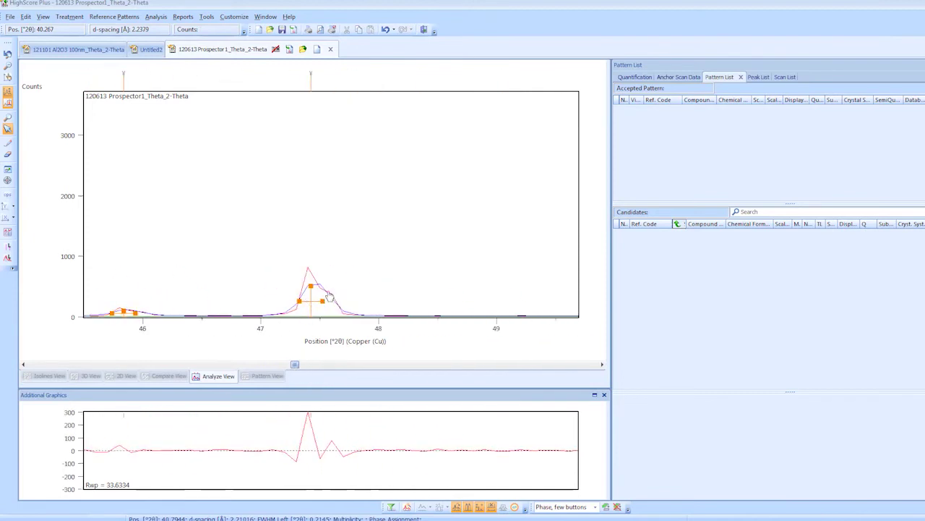
{"action": "left_click_drag", "start_coordinate": [311, 310], "coordinate": [308, 310]}
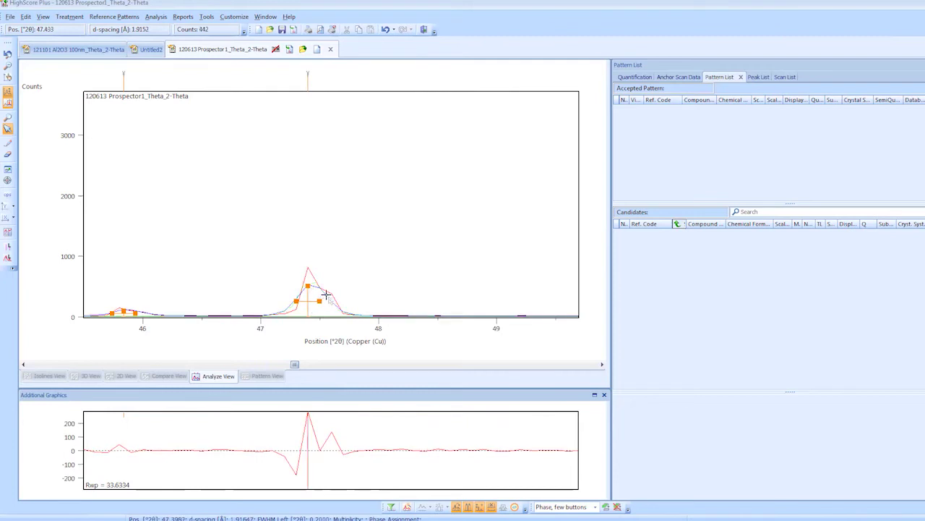
{"action": "left_click", "coordinate": [361, 273]}
{"action": "left_click_drag", "start_coordinate": [361, 273], "coordinate": [361, 274]}
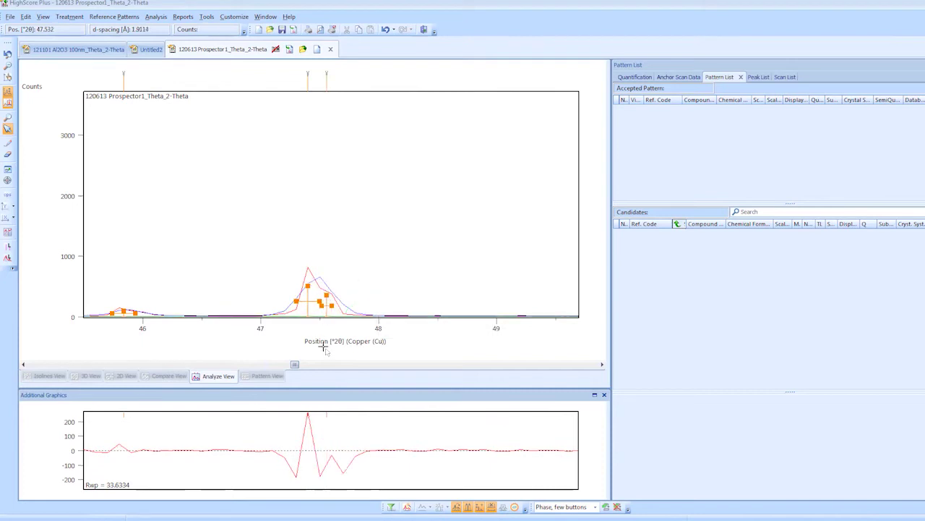
- Examine the low-intensity range from 54° to about 56.7° 2θ, including the broad fitted peak near 55°
{"action": "left_click_drag", "start_coordinate": [295, 365], "coordinate": [355, 374]}
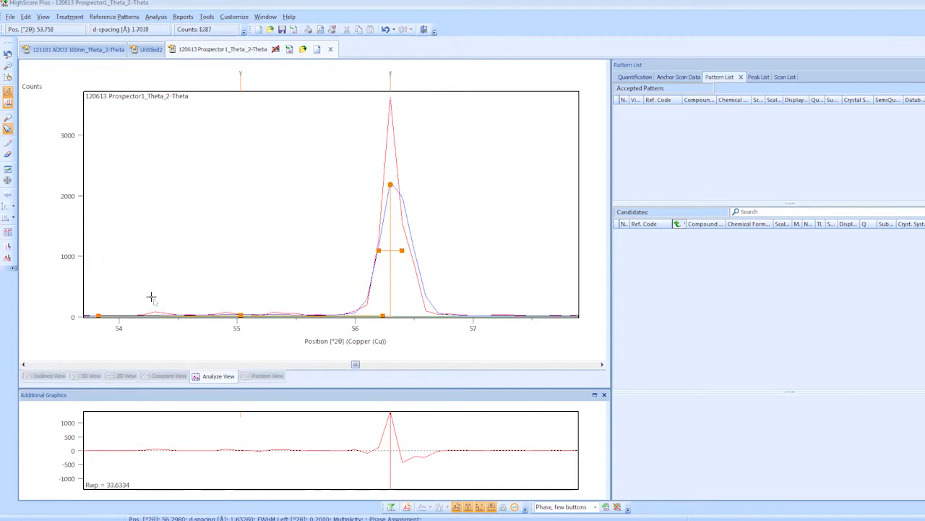
{"action": "left_click", "coordinate": [8, 118]}
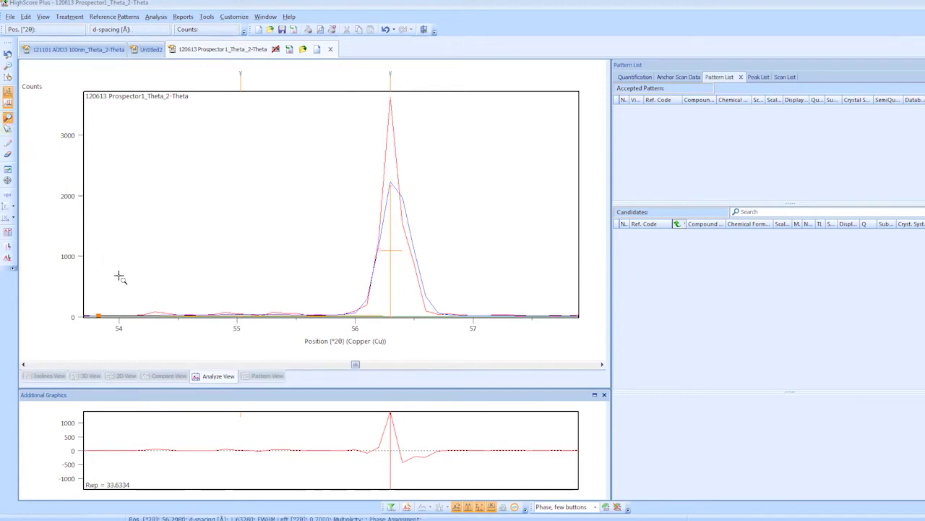
{"action": "left_click_drag", "start_coordinate": [119, 273], "coordinate": [427, 343]}
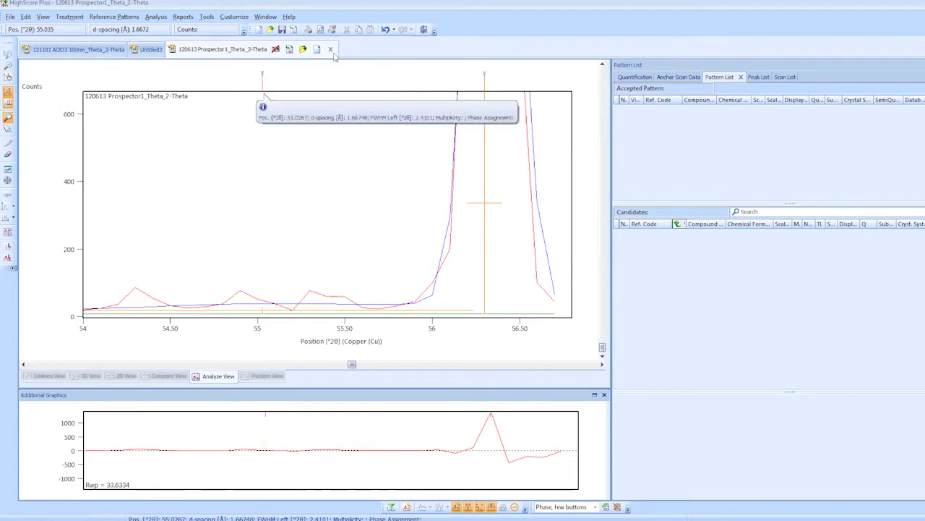
- Delete the broad fitted peak near 55.03° 2θ from the peak list
{"action": "left_click", "coordinate": [761, 77]}
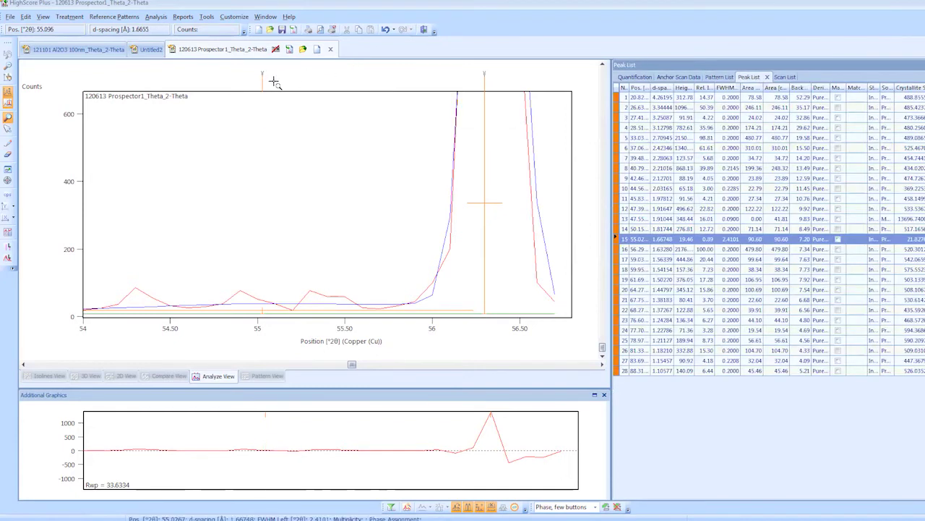
{"action": "left_click", "coordinate": [634, 248]}
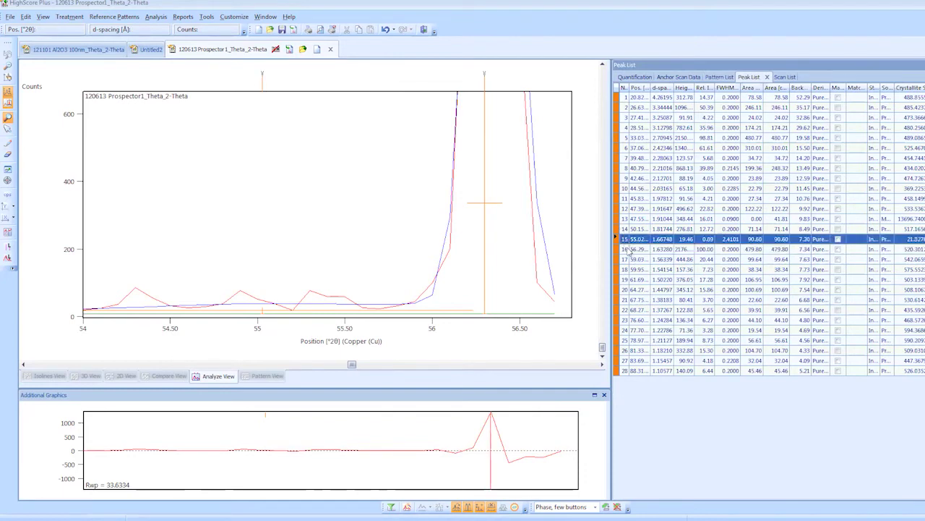
{"action": "left_click", "coordinate": [7, 128]}
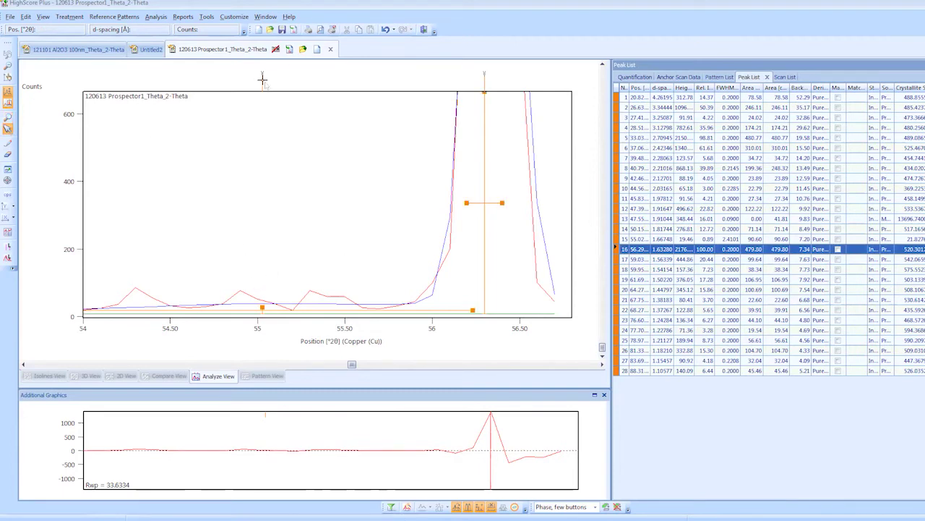
{"action": "left_click", "coordinate": [631, 239]}
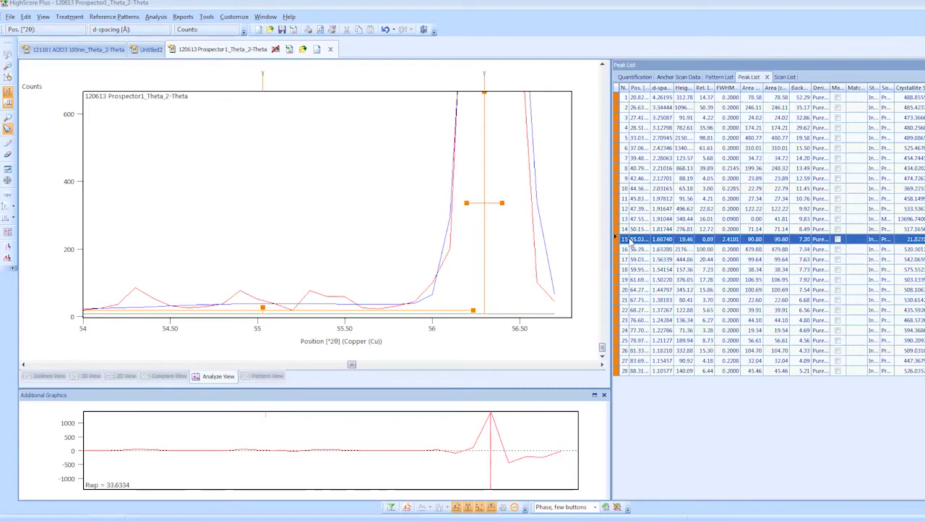
{"action": "right_click", "coordinate": [631, 242]}
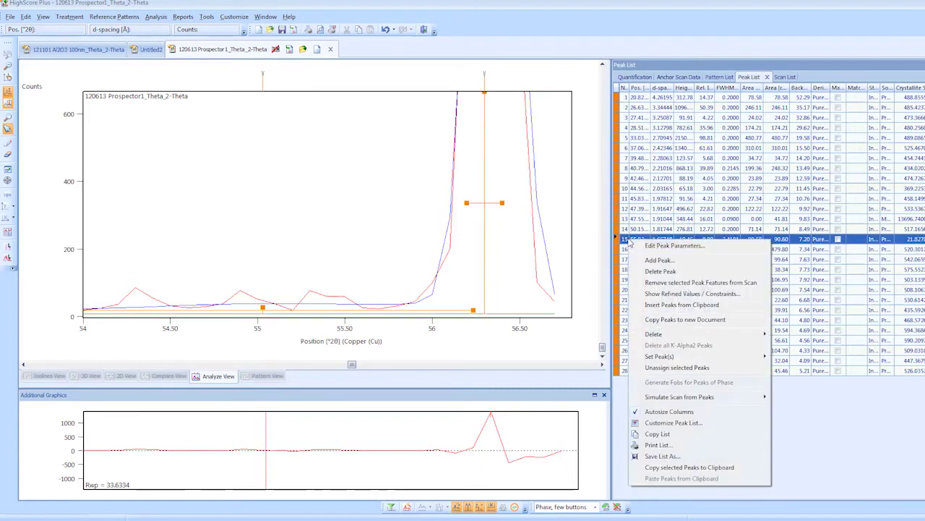
{"action": "left_click", "coordinate": [660, 271]}
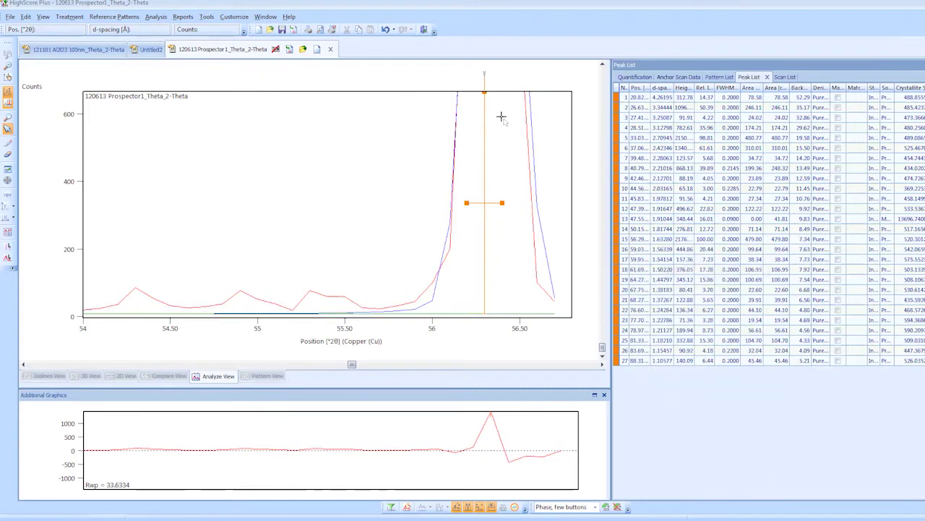
- Insert peaks on the three small measured maxima at about 54.3°, 54.9° and 55.3° 2θ
{"action": "right_click", "coordinate": [102, 80]}
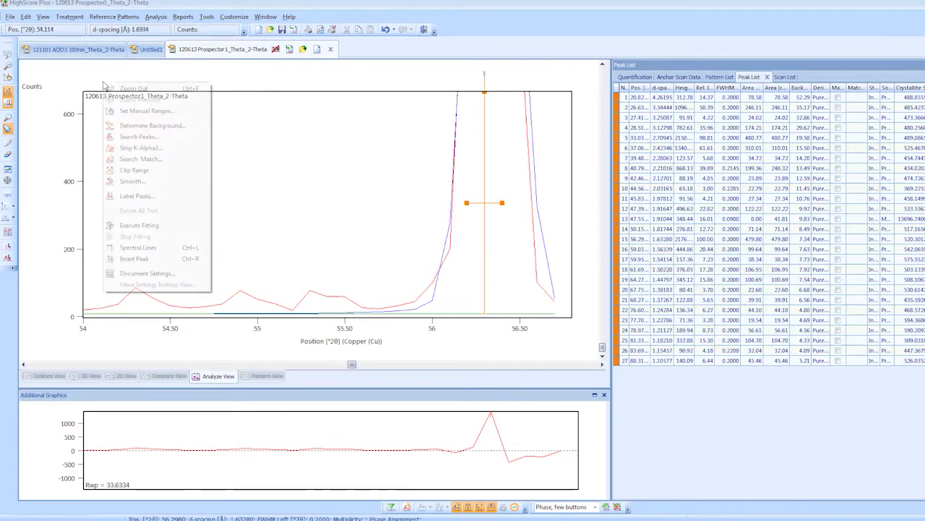
{"action": "left_click", "coordinate": [120, 87]}
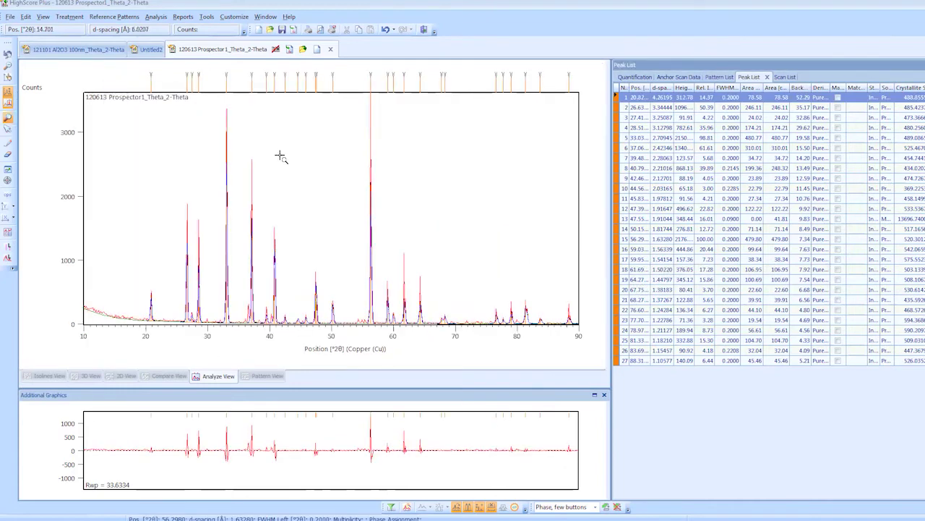
{"action": "left_click_drag", "start_coordinate": [341, 298], "coordinate": [409, 340]}
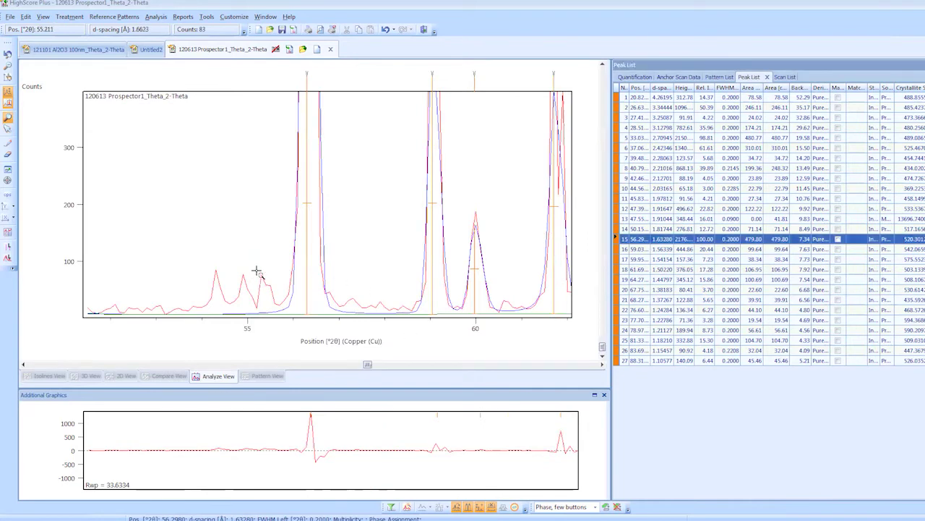
{"action": "left_click", "coordinate": [216, 280]}
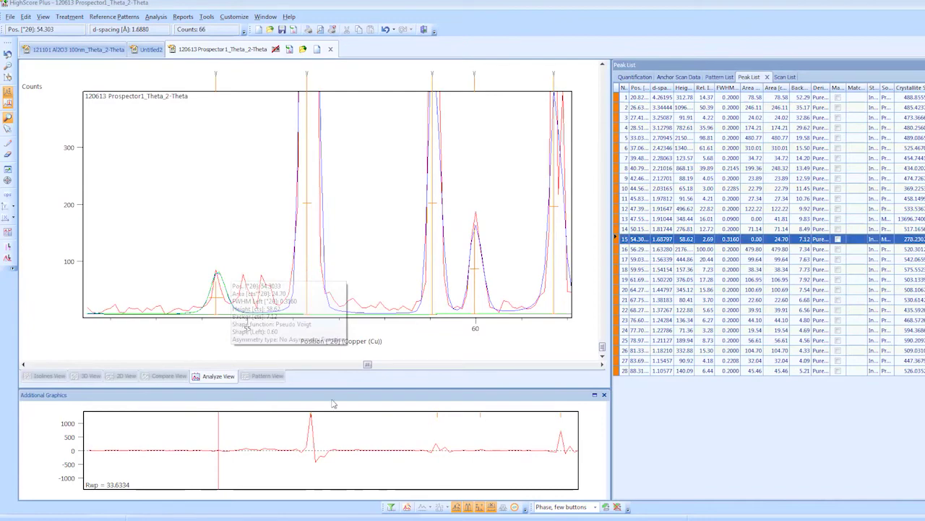
- Check the fit beyond 60° 2θ and insert peaks on the unfitted maxima at about 71.8°, 73.4° and 75.7°
{"action": "left_click_drag", "start_coordinate": [365, 362], "coordinate": [438, 371]}
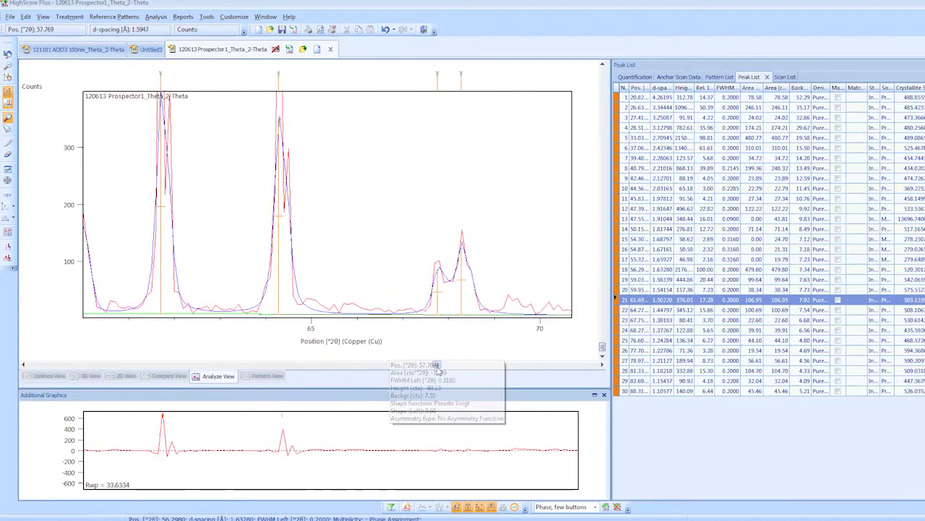
{"action": "left_click", "coordinate": [9, 131]}
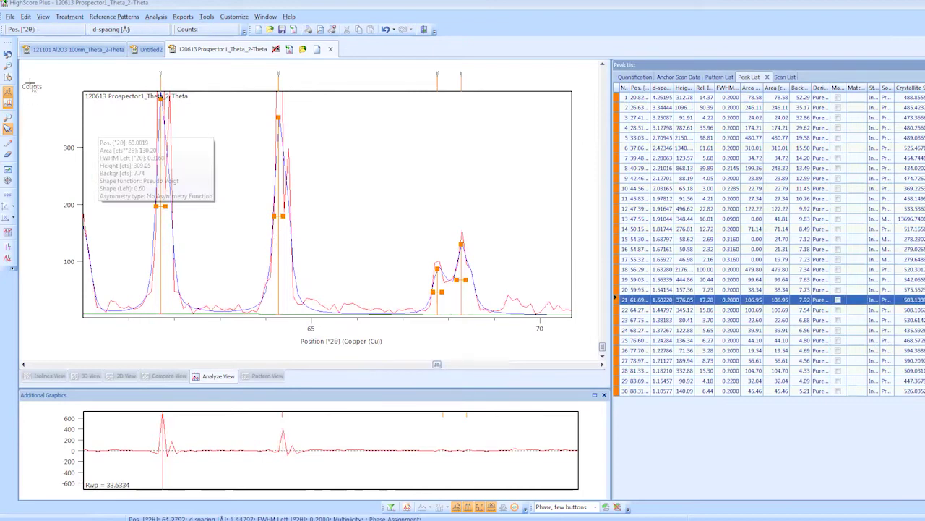
{"action": "left_click", "coordinate": [437, 292]}
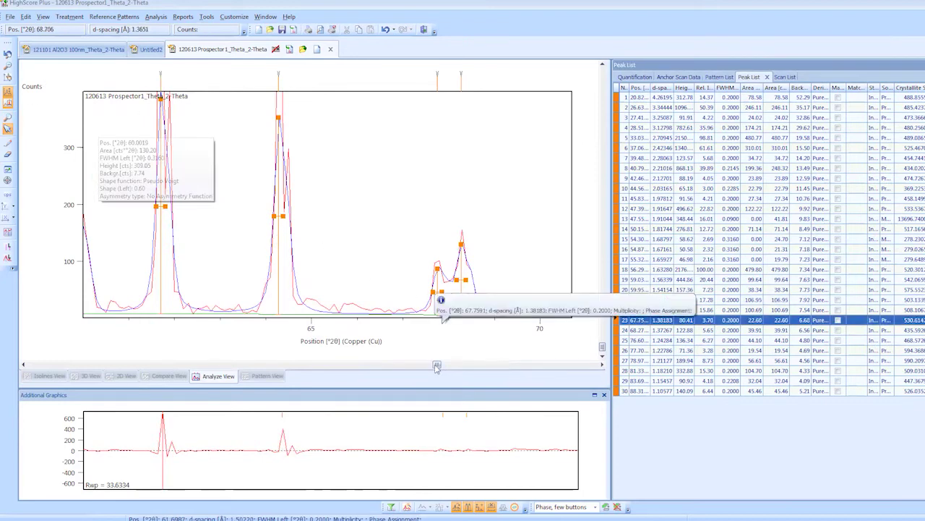
{"action": "left_click_drag", "start_coordinate": [437, 365], "coordinate": [497, 376]}
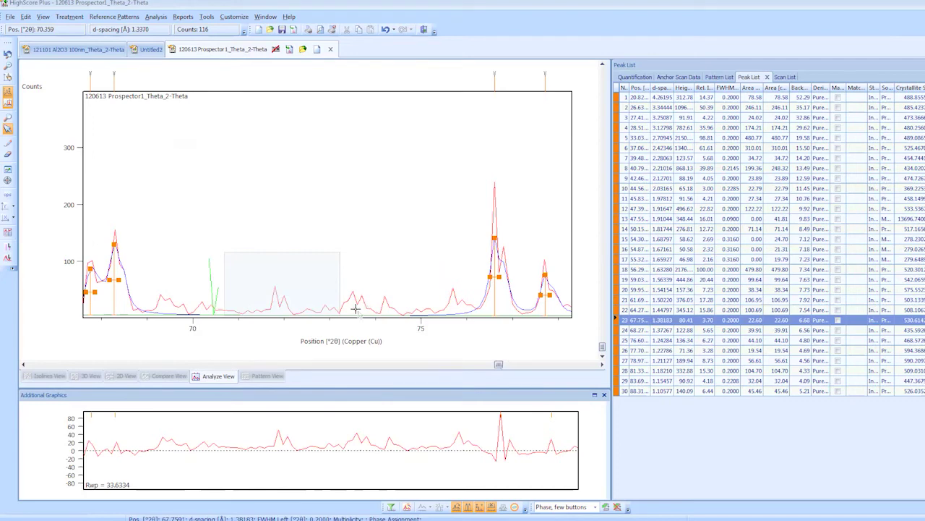
{"action": "left_click", "coordinate": [451, 292]}
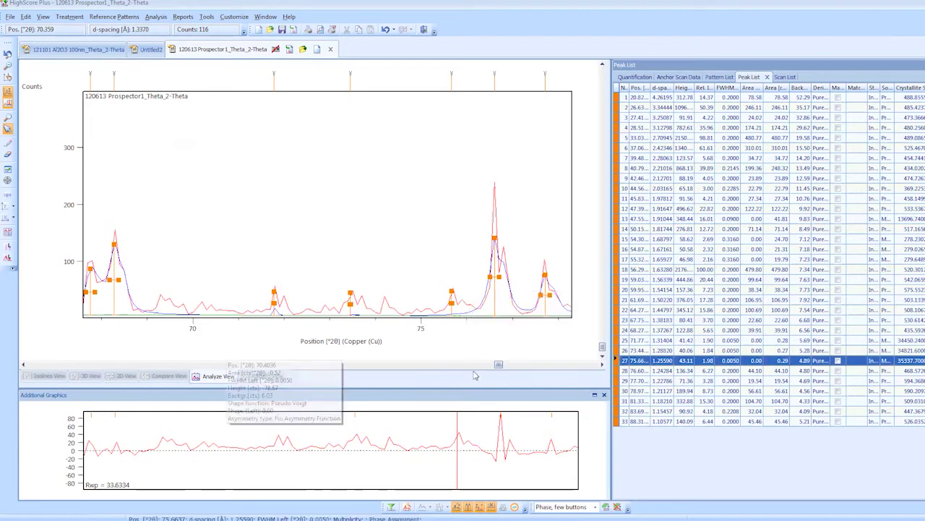
- Insert a peak on the measured maximum at about 79.91° 2θ, and check the remaining range up to 90°
{"action": "left_click_drag", "start_coordinate": [498, 366], "coordinate": [538, 365]}
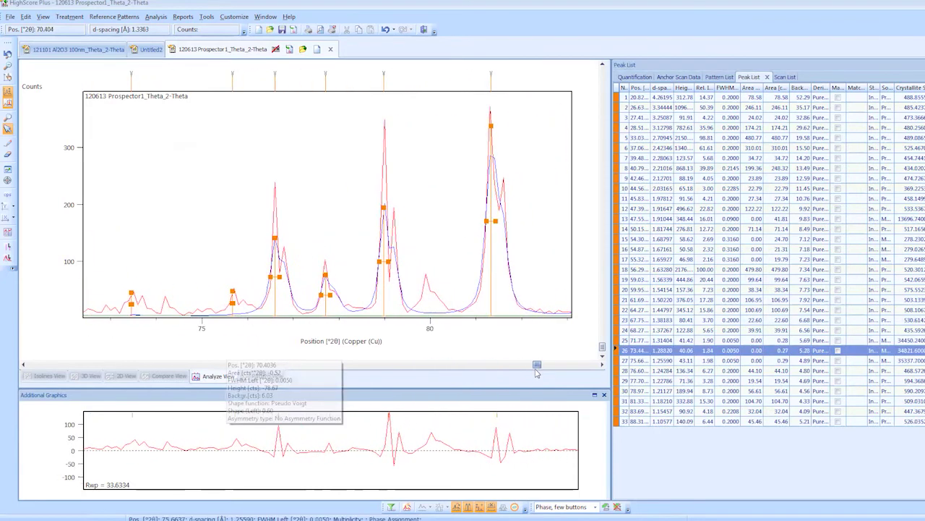
{"action": "left_click", "coordinate": [432, 281]}
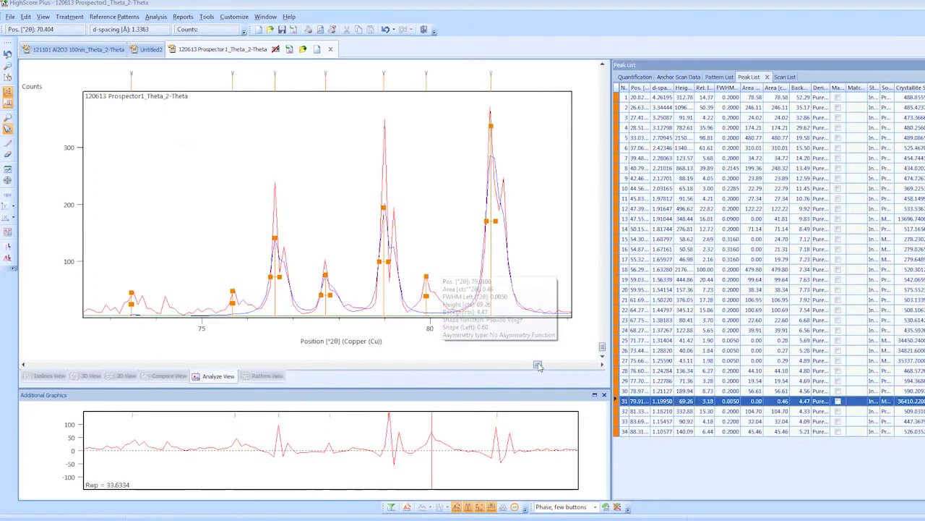
{"action": "left_click_drag", "start_coordinate": [538, 365], "coordinate": [602, 372]}
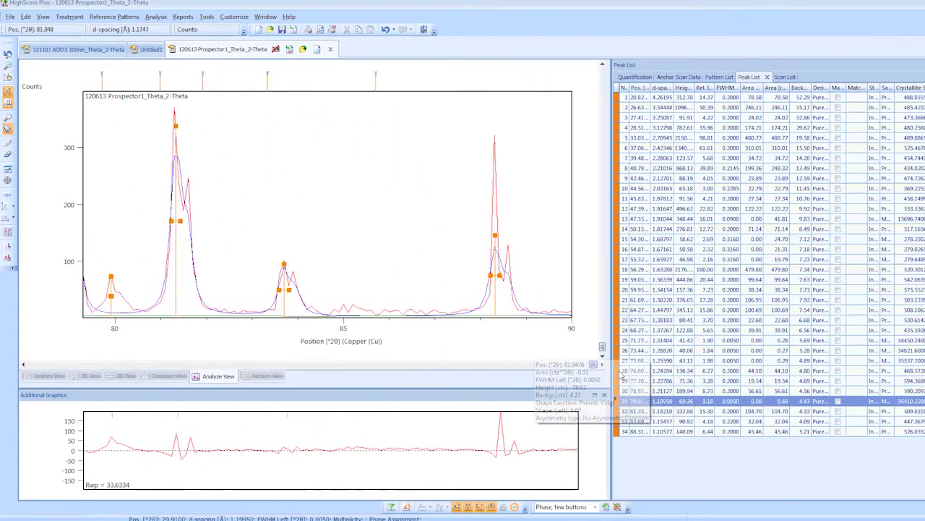
{"action": "left_click", "coordinate": [650, 218]}
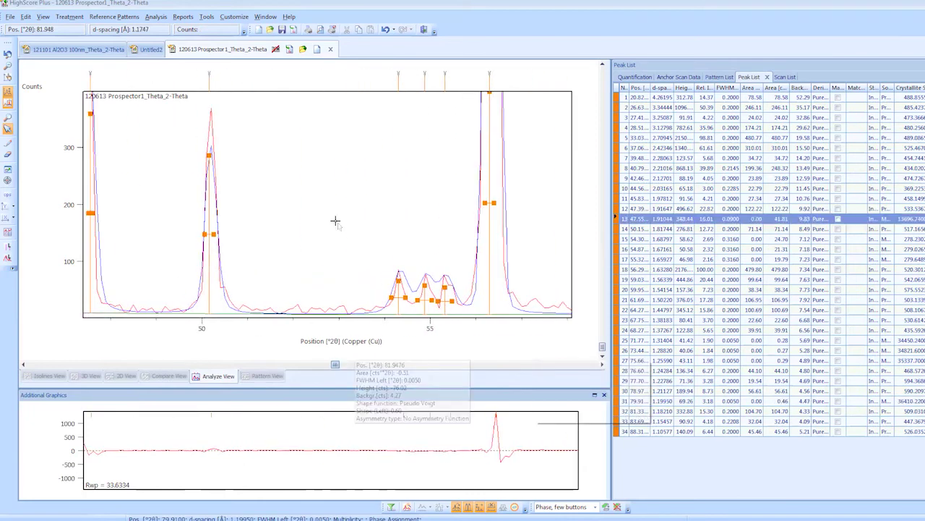
{"action": "right_click", "coordinate": [145, 190]}
{"action": "left_click", "coordinate": [162, 194]}
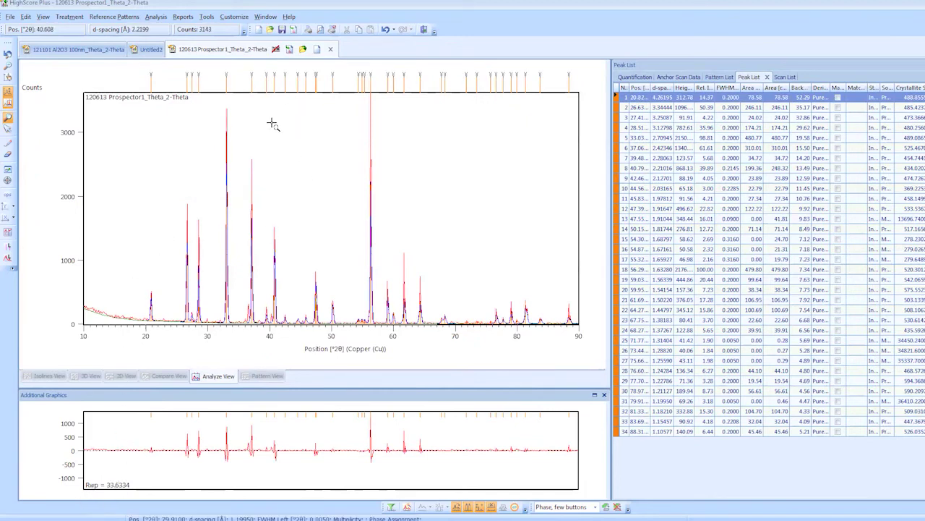
- Run the Default Profile Fit twice on the whole scan using the updated peak list
{"action": "left_click", "coordinate": [153, 17]}
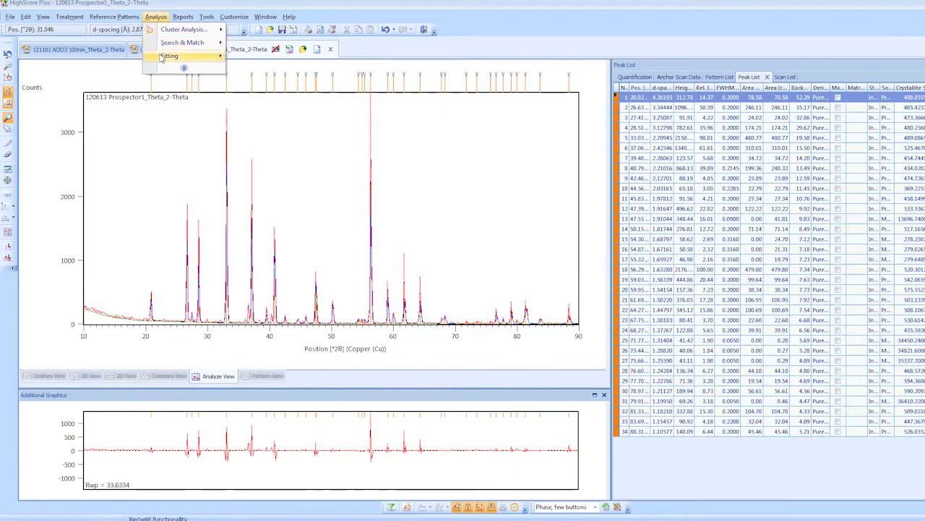
{"action": "mouse_move", "coordinate": [172, 57]}
{"action": "mouse_move", "coordinate": [260, 56]}
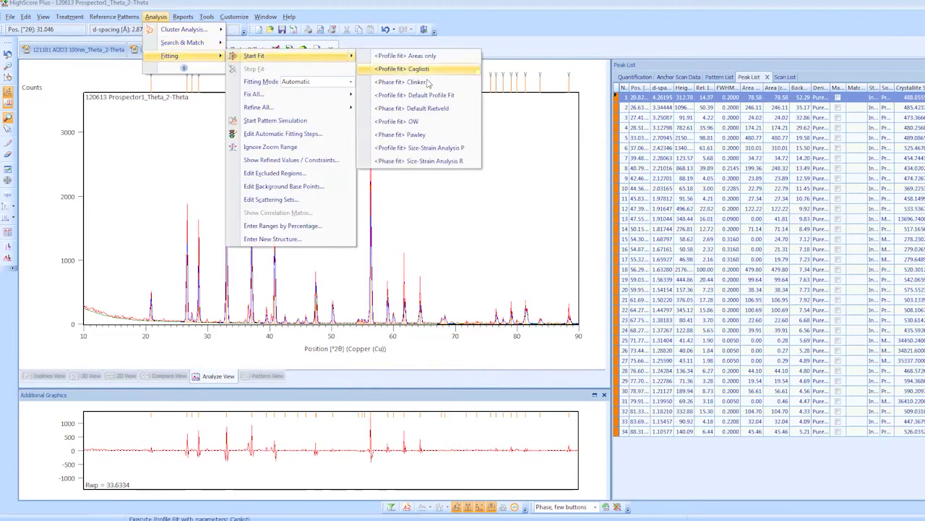
{"action": "left_click", "coordinate": [437, 98]}
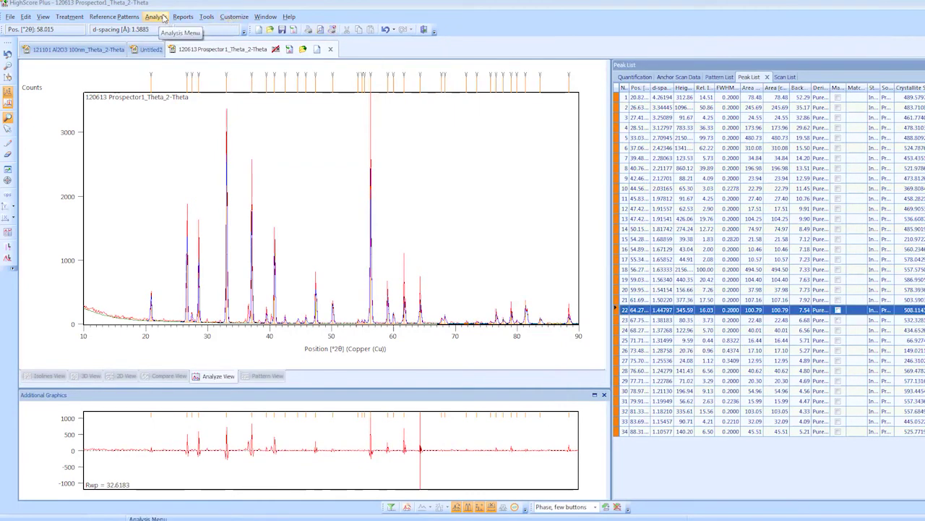
{"action": "left_click", "coordinate": [156, 16]}
{"action": "mouse_move", "coordinate": [176, 58]}
{"action": "mouse_move", "coordinate": [355, 61]}
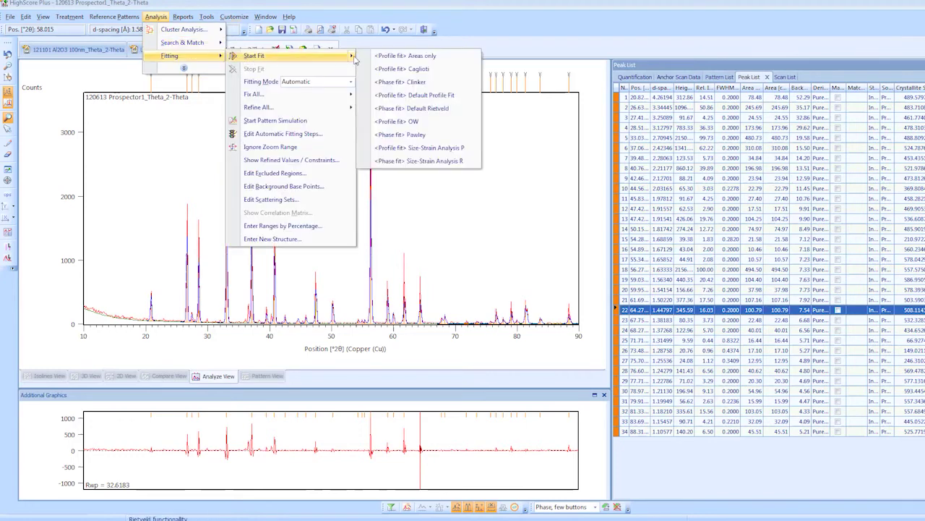
{"action": "left_click", "coordinate": [432, 95]}
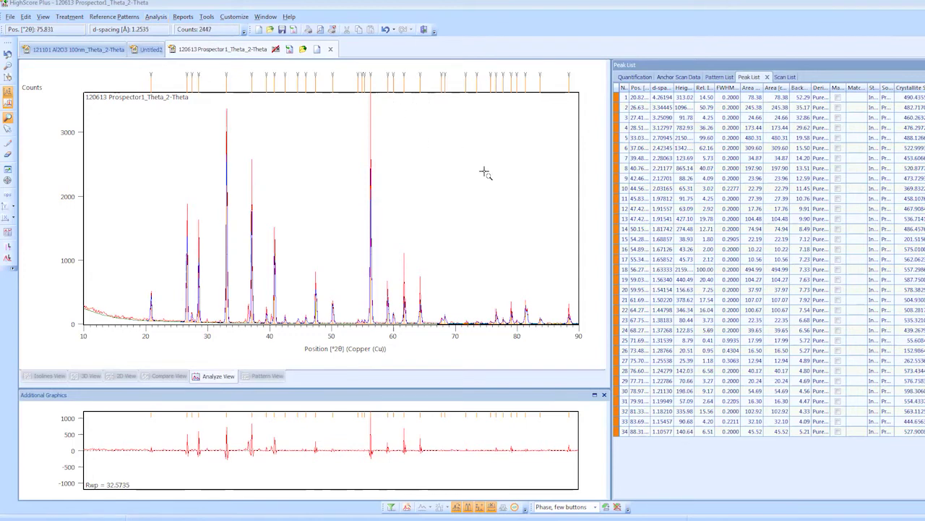
- Clear the selected elements in the Search & Match restriction set and include the Star quality mark
{"action": "right_click", "coordinate": [463, 156]}
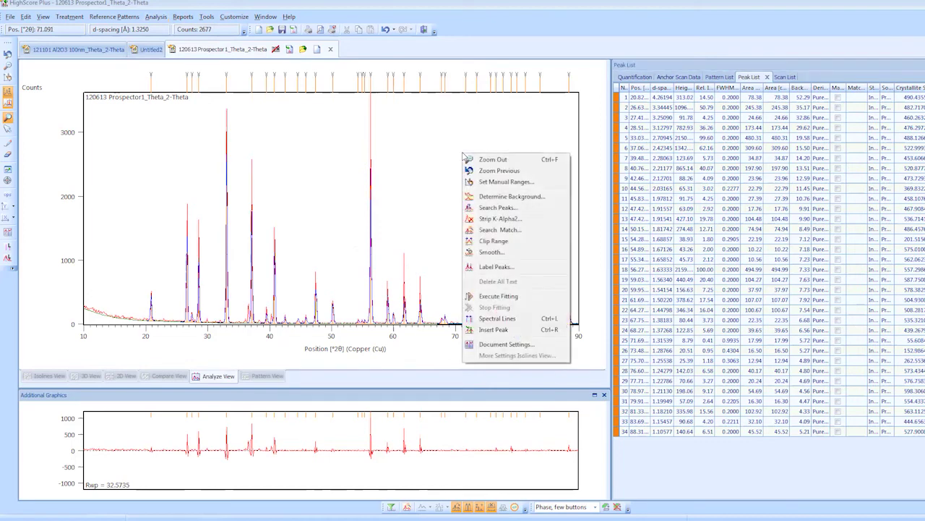
{"action": "left_click", "coordinate": [492, 230]}
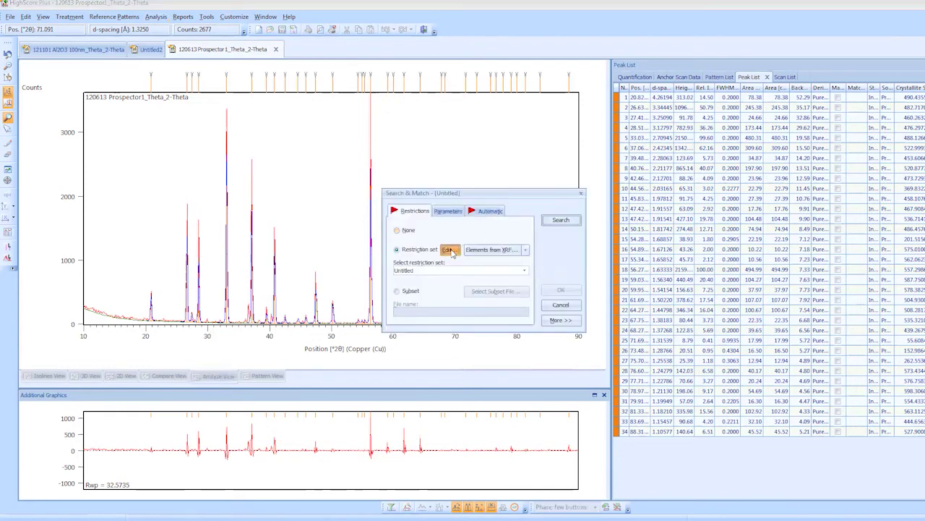
{"action": "left_click", "coordinate": [449, 249]}
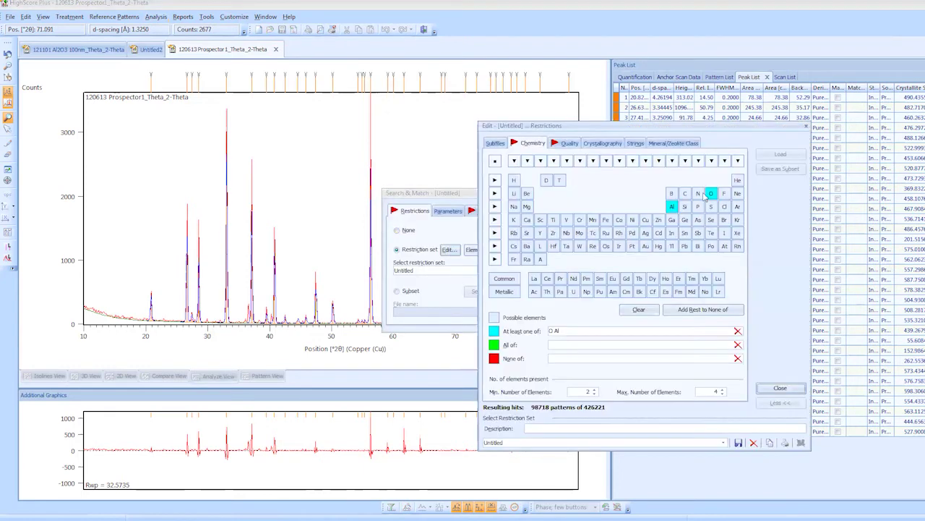
{"action": "left_click", "coordinate": [639, 309]}
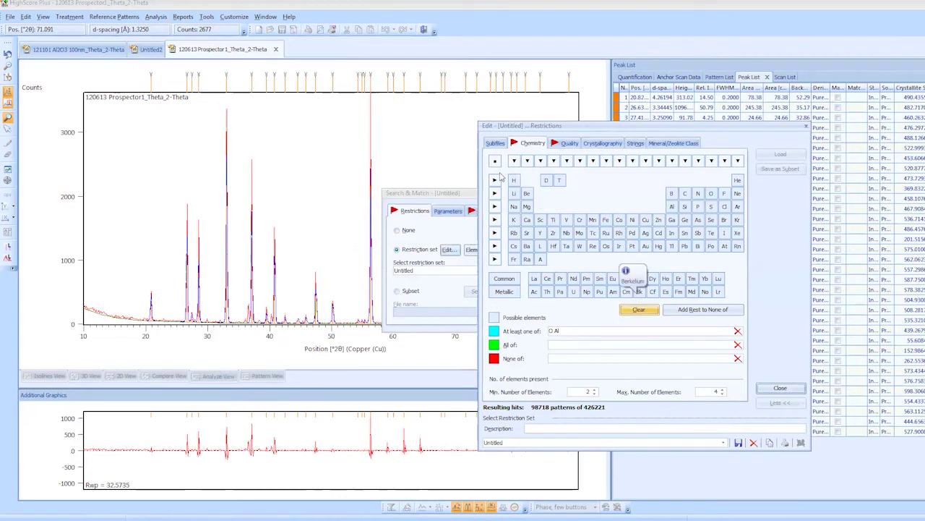
{"action": "left_click", "coordinate": [570, 143]}
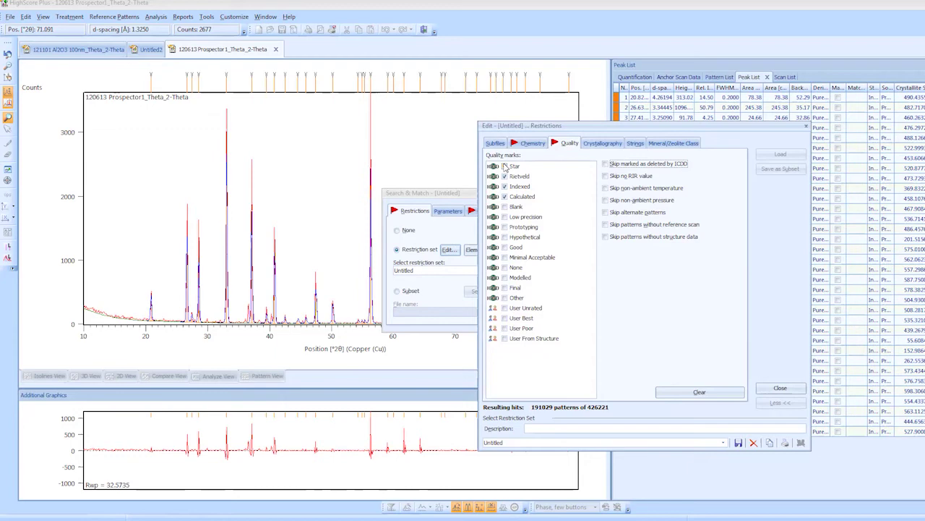
{"action": "left_click", "coordinate": [504, 166]}
- Try skipping non-ambient temperature and non-ambient pressure patterns in the quality restrictions, and switch both options off again
{"action": "left_click", "coordinate": [605, 188]}
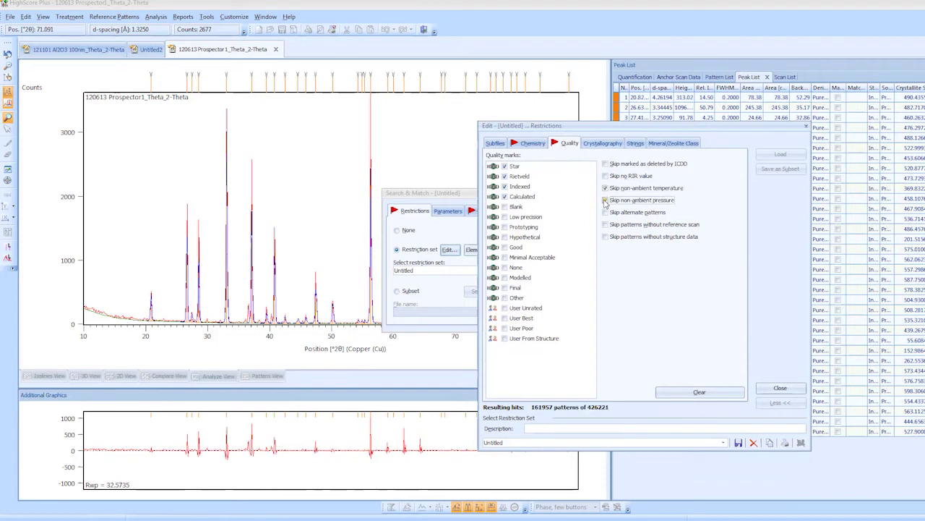
{"action": "left_click", "coordinate": [606, 201]}
{"action": "left_click", "coordinate": [606, 200]}
{"action": "left_click", "coordinate": [606, 188]}
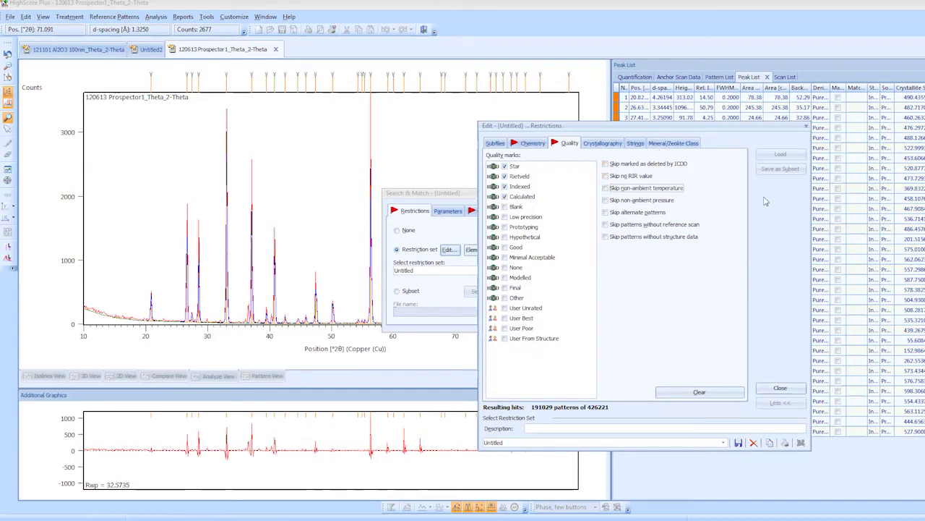
- Set the minimum number of elements to 1 in the chemistry restrictions and close the restriction editor
{"action": "left_click", "coordinate": [789, 388]}
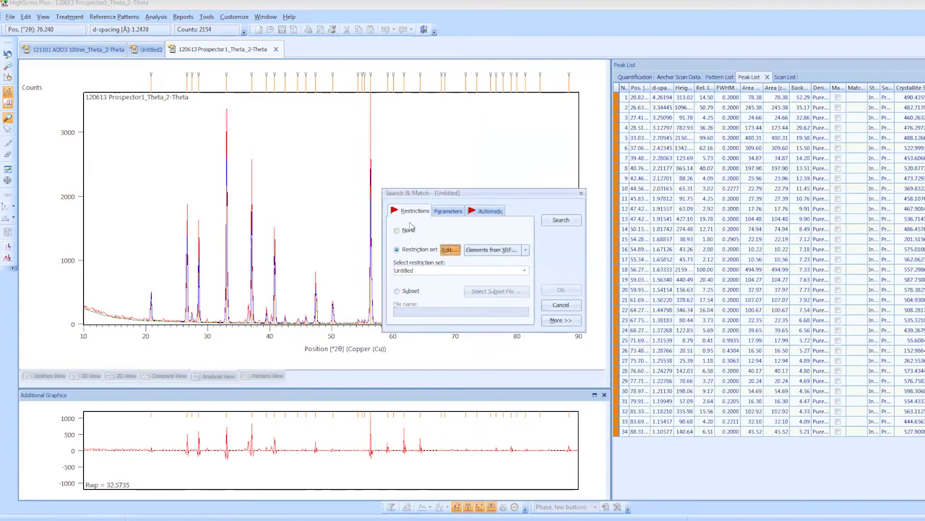
{"action": "left_click", "coordinate": [449, 250]}
{"action": "left_click", "coordinate": [530, 143]}
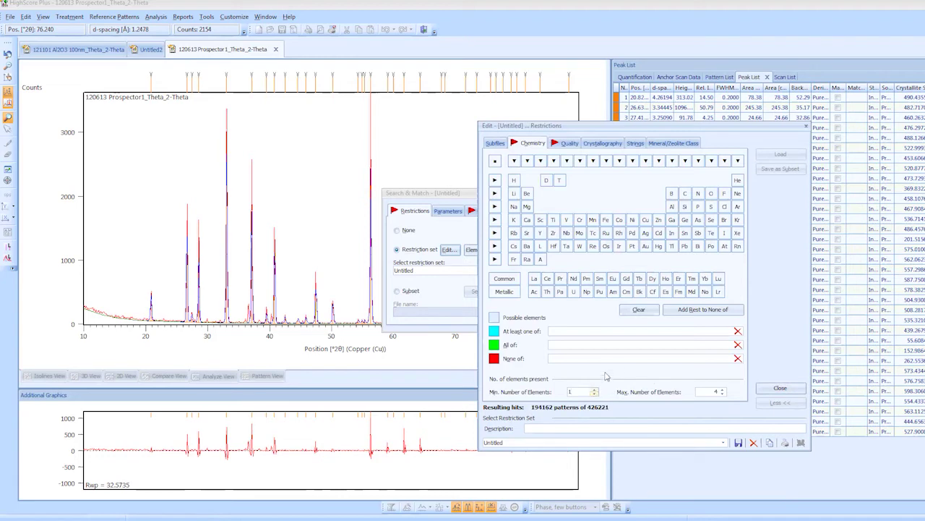
{"action": "left_click", "coordinate": [783, 388]}
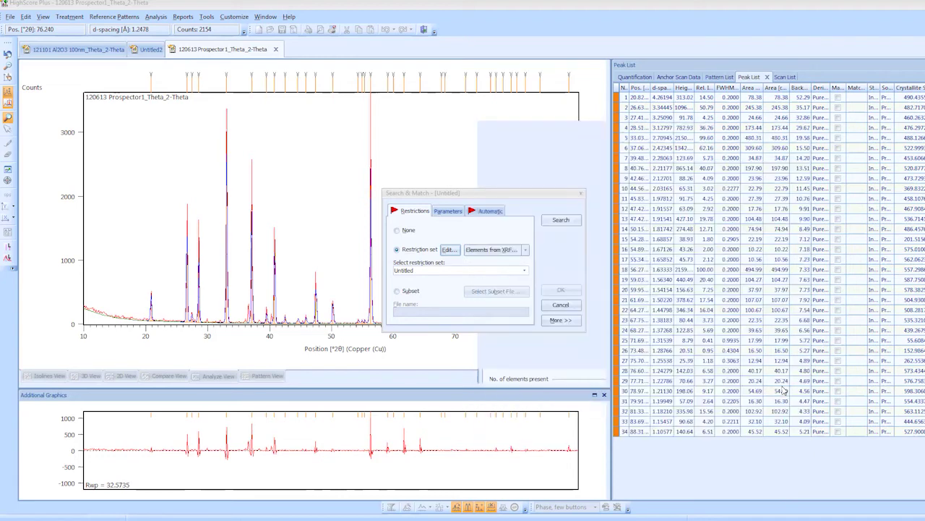
- Run Search & Match with the current restrictions, accept the results, and remove the automatically accepted iron neodymium sulfide pattern
{"action": "left_click", "coordinate": [559, 220]}
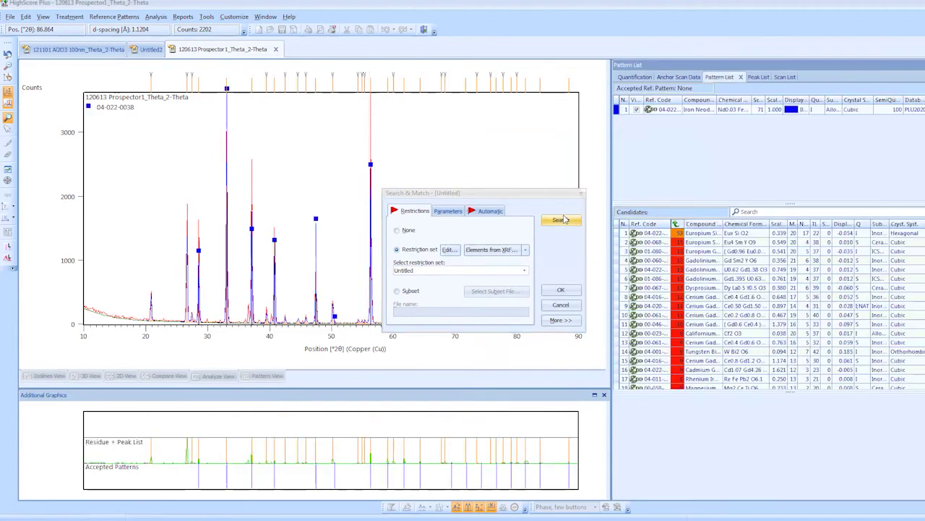
{"action": "left_click", "coordinate": [701, 110]}
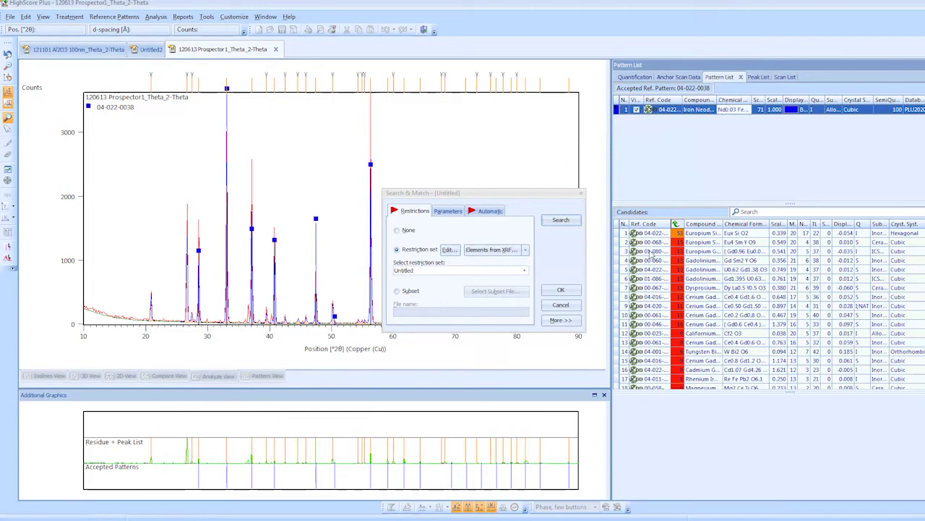
{"action": "left_click", "coordinate": [565, 290]}
{"action": "right_click", "coordinate": [690, 110]}
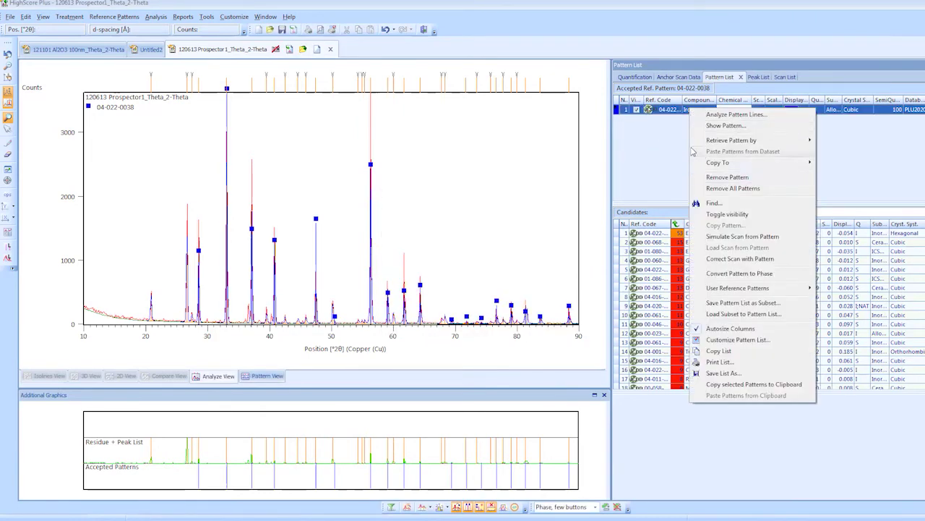
{"action": "left_click", "coordinate": [710, 177]}
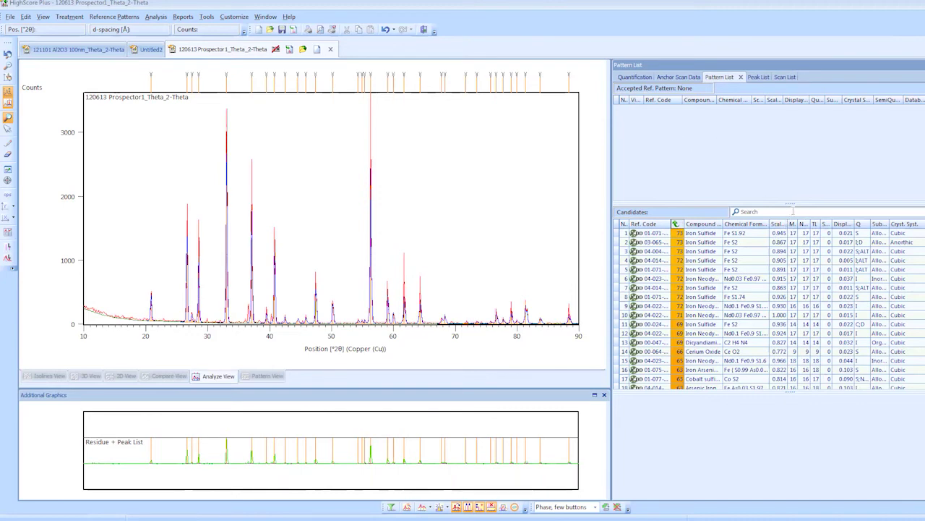
- Show the Object Inspector and widen the ML, NML and TL columns of the candidate list
{"action": "left_click", "coordinate": [43, 17]}
{"action": "left_click", "coordinate": [69, 162]}
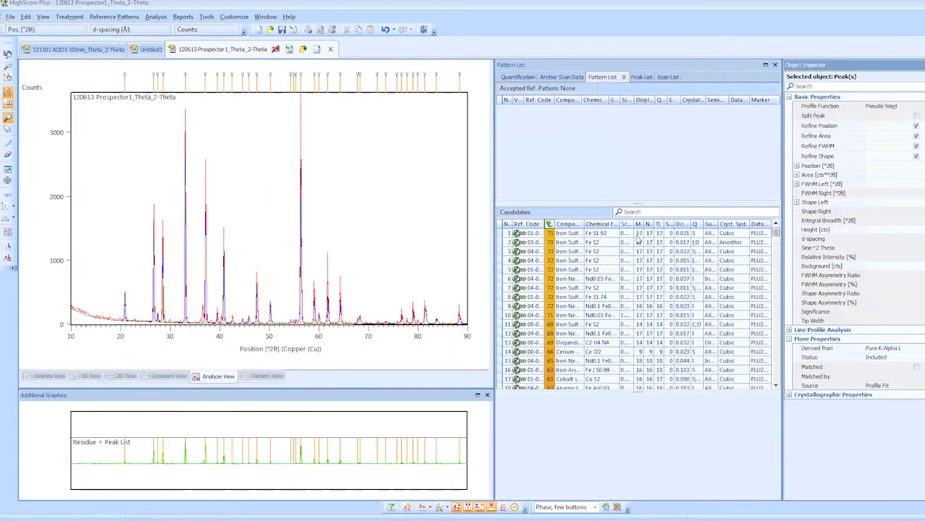
{"action": "left_click_drag", "start_coordinate": [644, 223], "coordinate": [663, 224]}
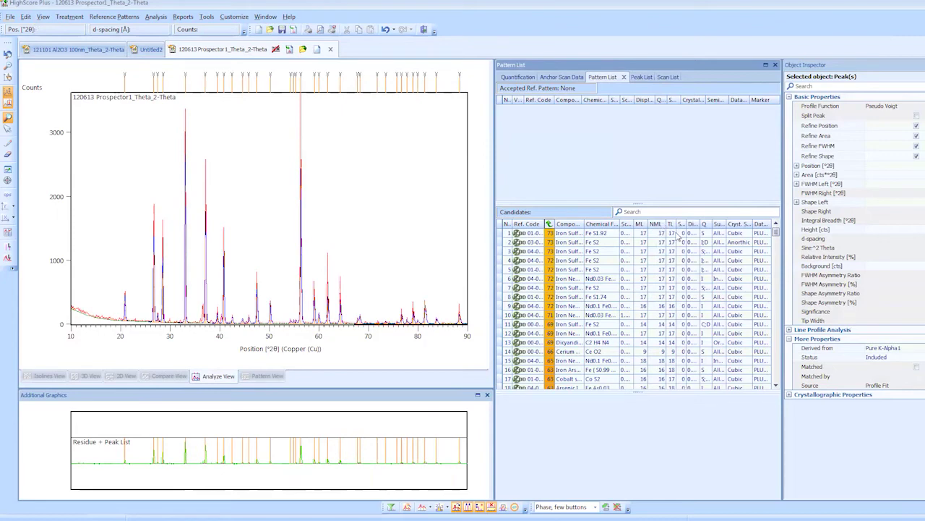
{"action": "left_click_drag", "start_coordinate": [679, 225], "coordinate": [684, 225]}
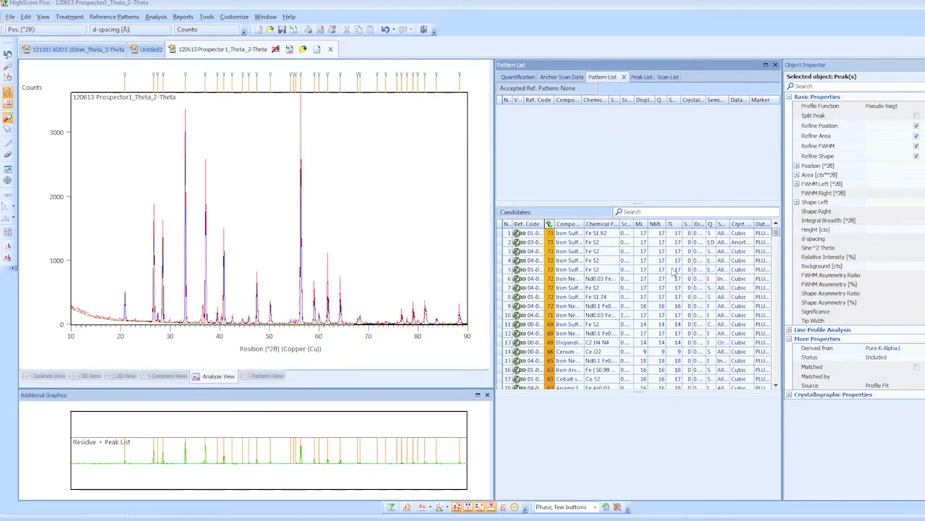
- Examine the names, space group, crystal system and quality of the first two iron sulfide candidates
{"action": "left_click", "coordinate": [572, 233]}
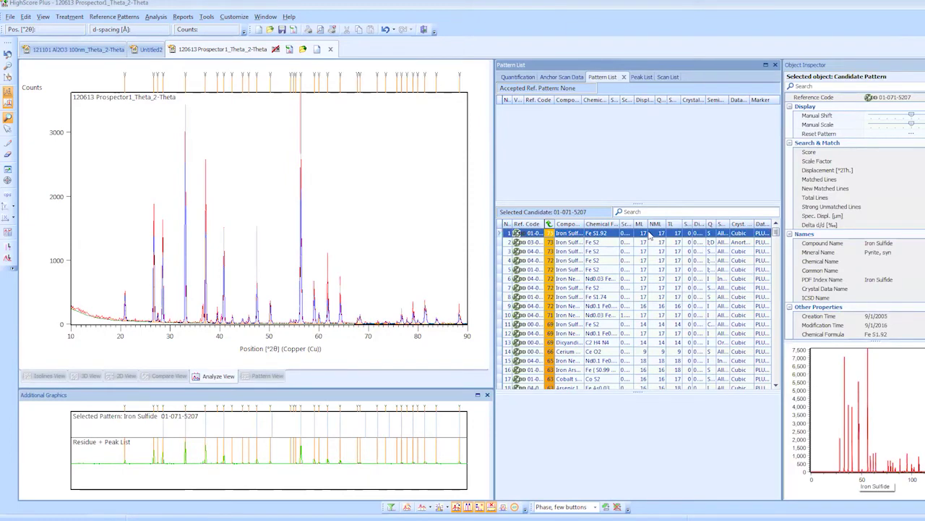
{"action": "scroll", "coordinate": [855, 217], "scroll_direction": "down", "scroll_amount": 5}
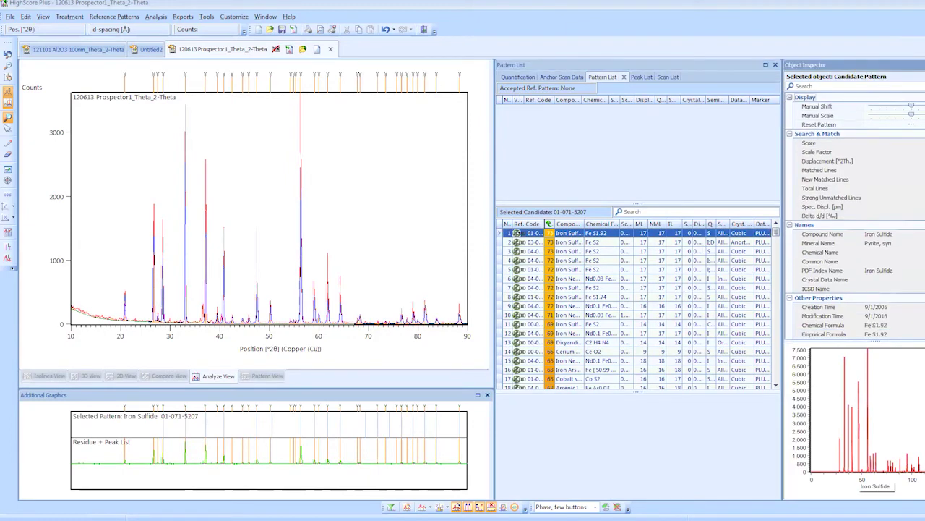
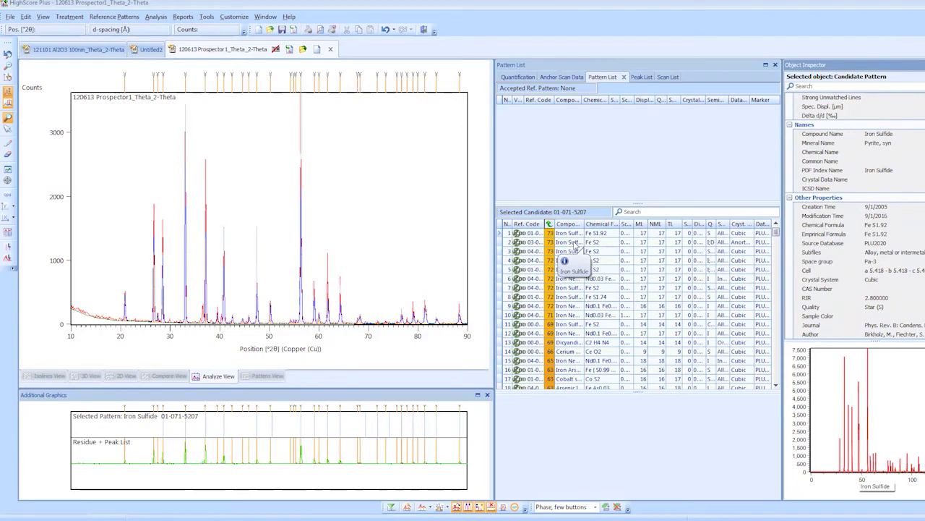
{"action": "left_click", "coordinate": [574, 244]}
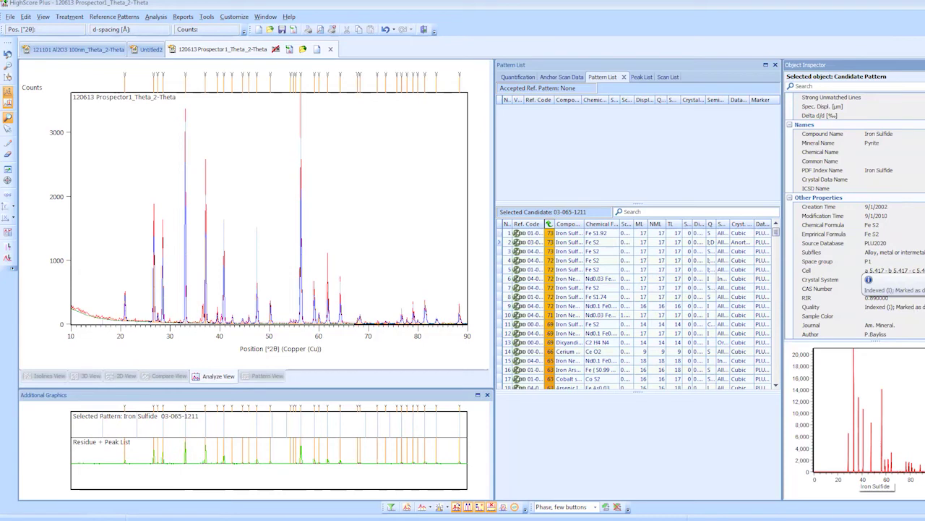
- Set the Search & Match quality restrictions to skip patterns marked as deleted by ICDD
{"action": "right_click", "coordinate": [437, 157]}
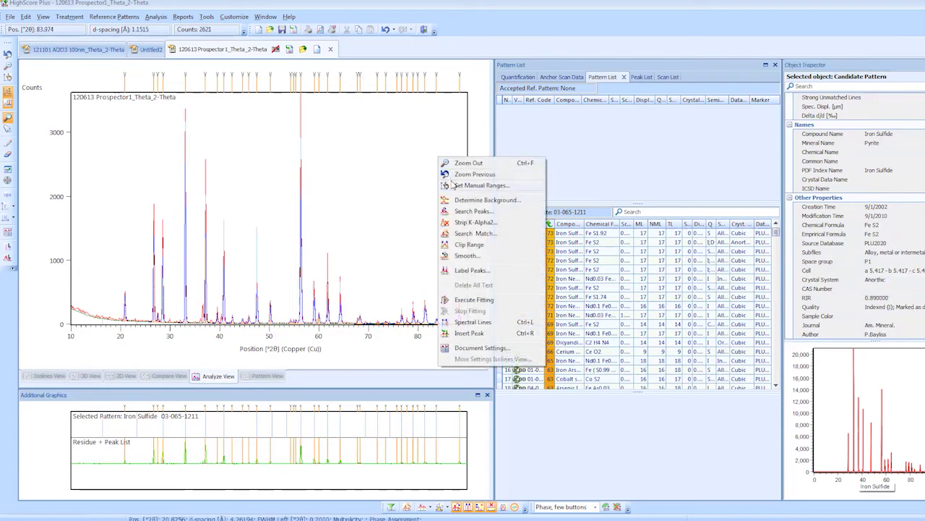
{"action": "left_click", "coordinate": [468, 233]}
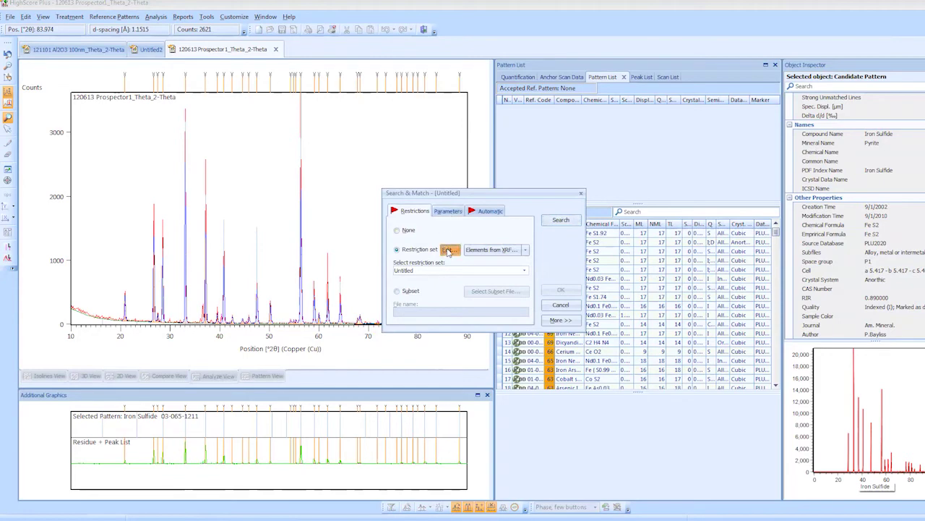
{"action": "left_click", "coordinate": [448, 250]}
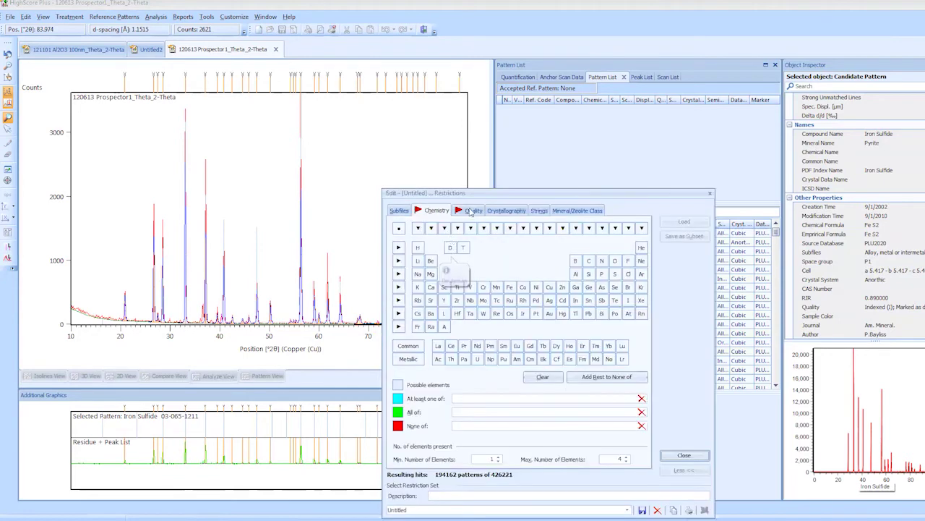
{"action": "left_click", "coordinate": [473, 211]}
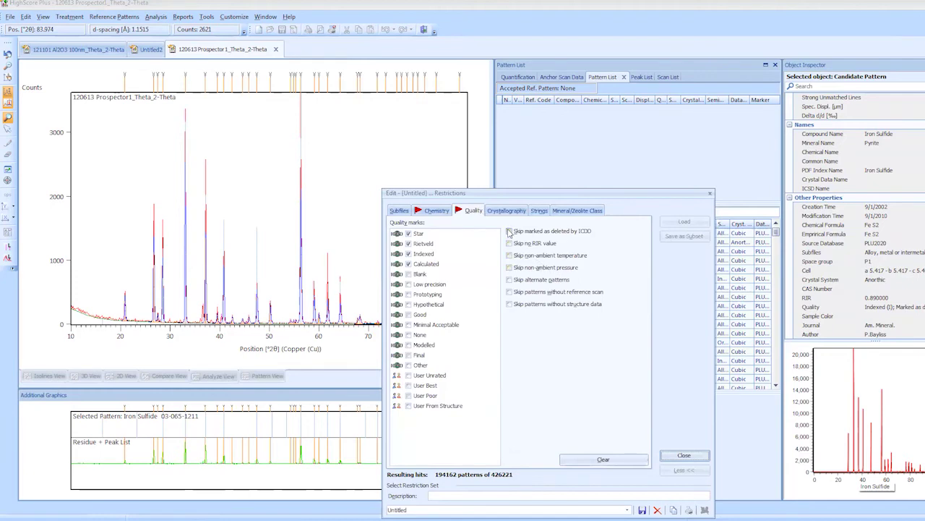
{"action": "left_click", "coordinate": [509, 231]}
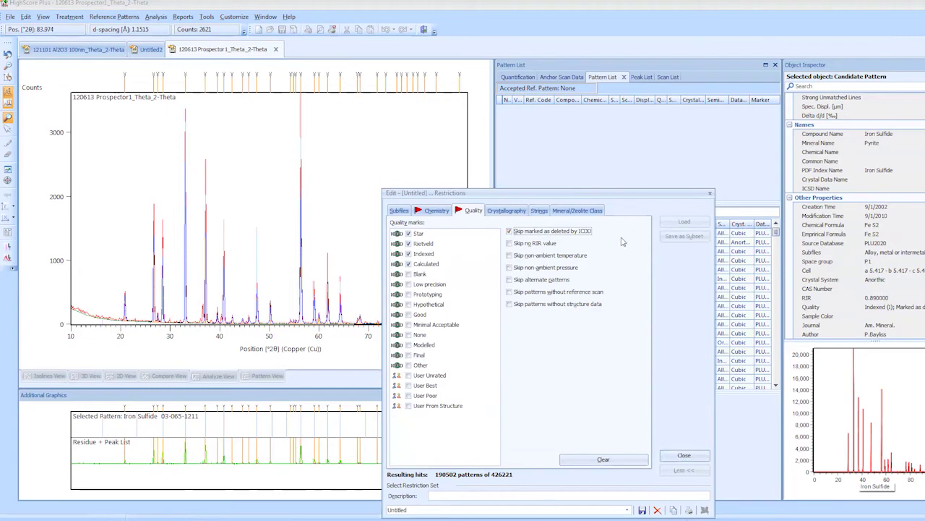
{"action": "left_click", "coordinate": [684, 455]}
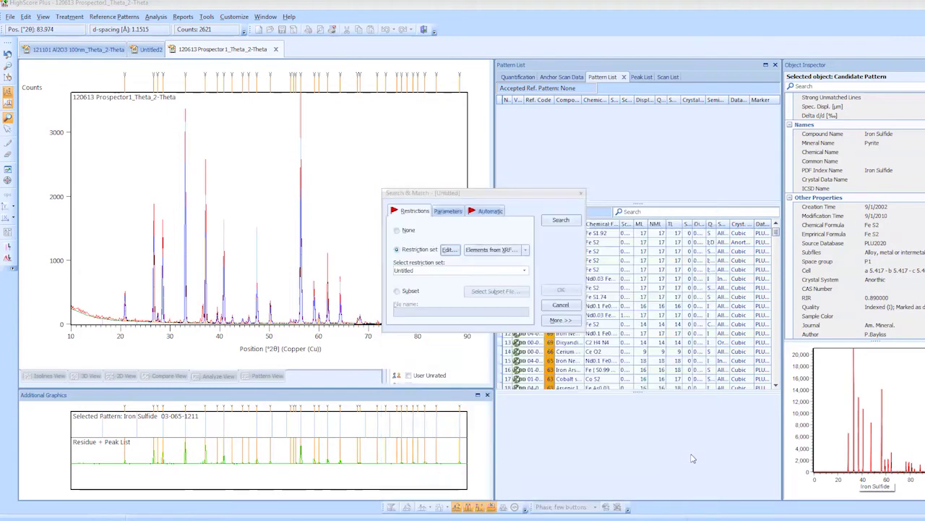
- Rerun the search with the updated restriction set and remove the automatically accepted pattern again
{"action": "left_click", "coordinate": [561, 220]}
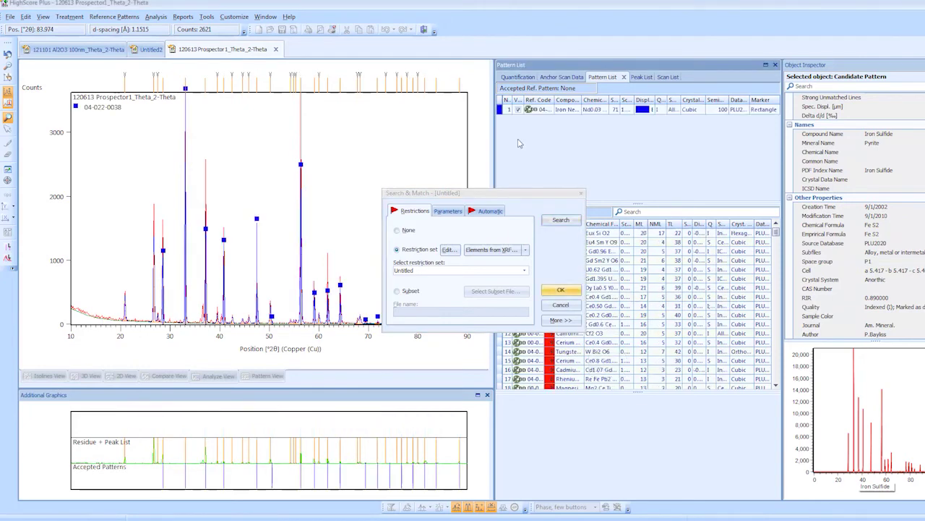
{"action": "key", "text": "Return"}
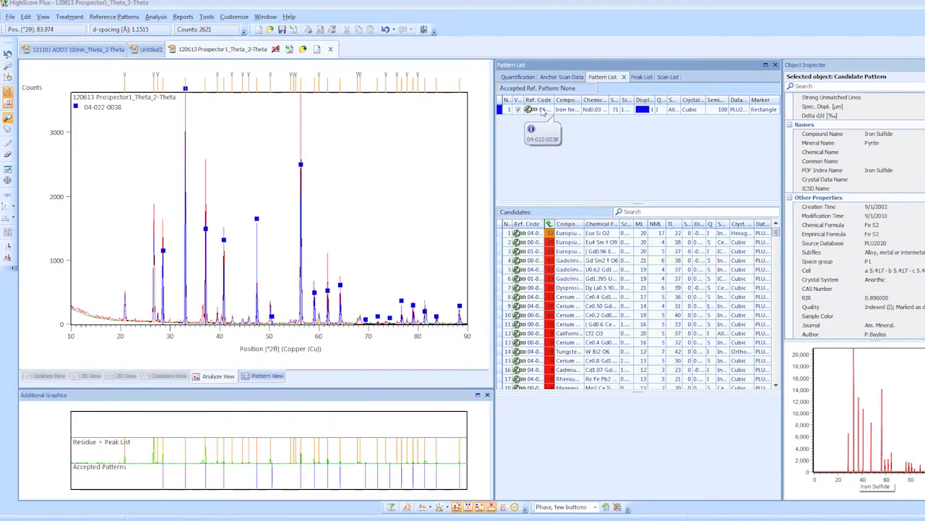
{"action": "right_click", "coordinate": [544, 112]}
{"action": "left_click", "coordinate": [582, 182]}
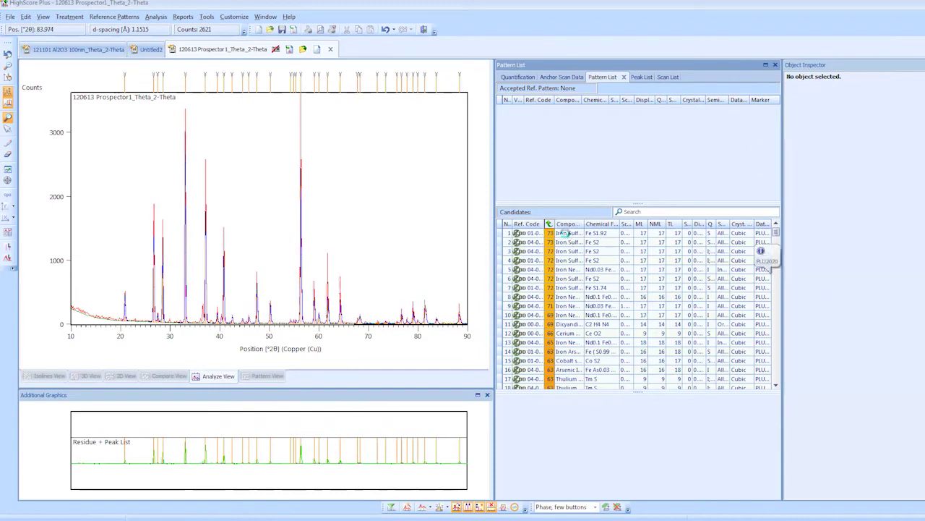
- Compare the properties of the two top-ranked iron sulfide candidates, including formula, space group, cell and quality
{"action": "left_click", "coordinate": [567, 233]}
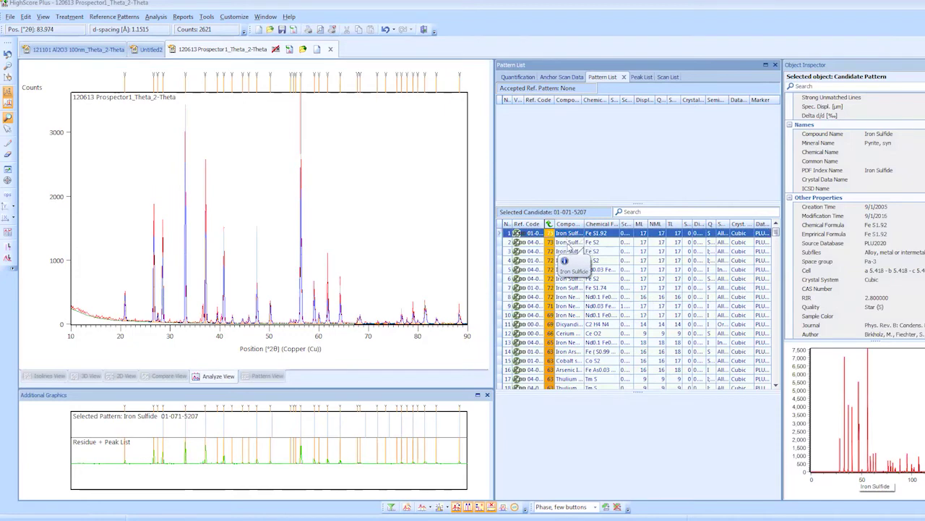
{"action": "left_click", "coordinate": [569, 243]}
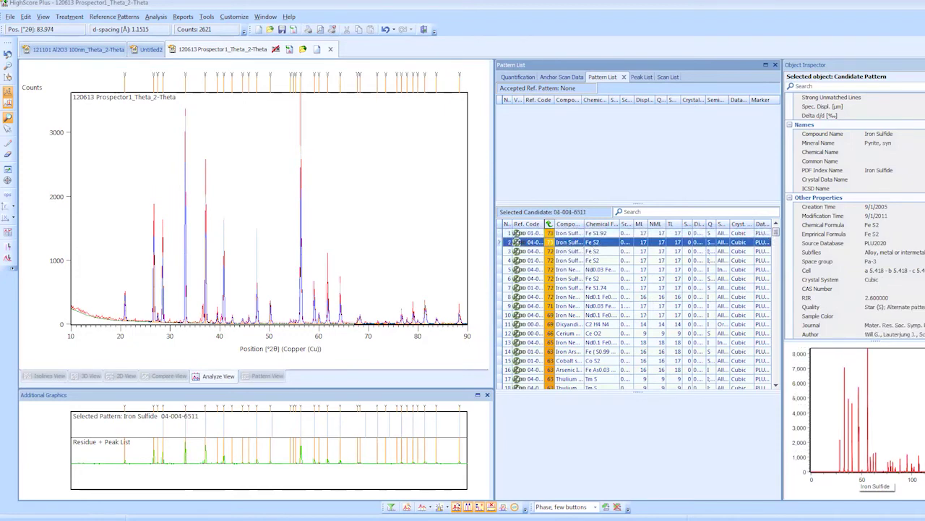
{"action": "left_click", "coordinate": [920, 216]}
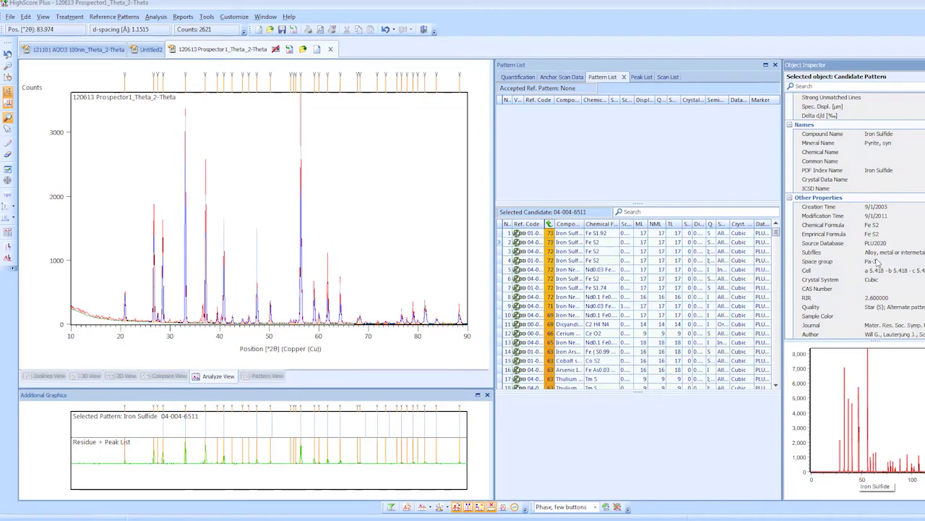
{"action": "left_click", "coordinate": [591, 243]}
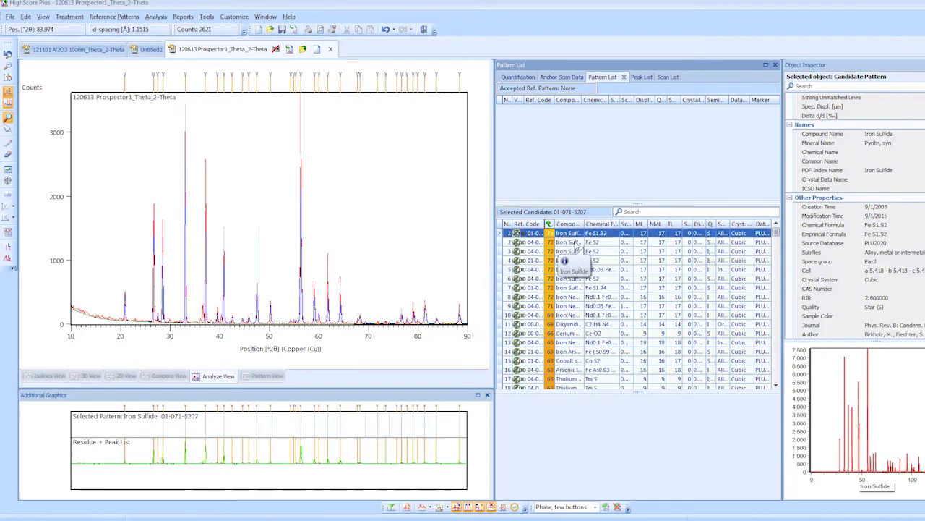
{"action": "scroll", "coordinate": [882, 178], "scroll_direction": "up", "scroll_amount": 3}
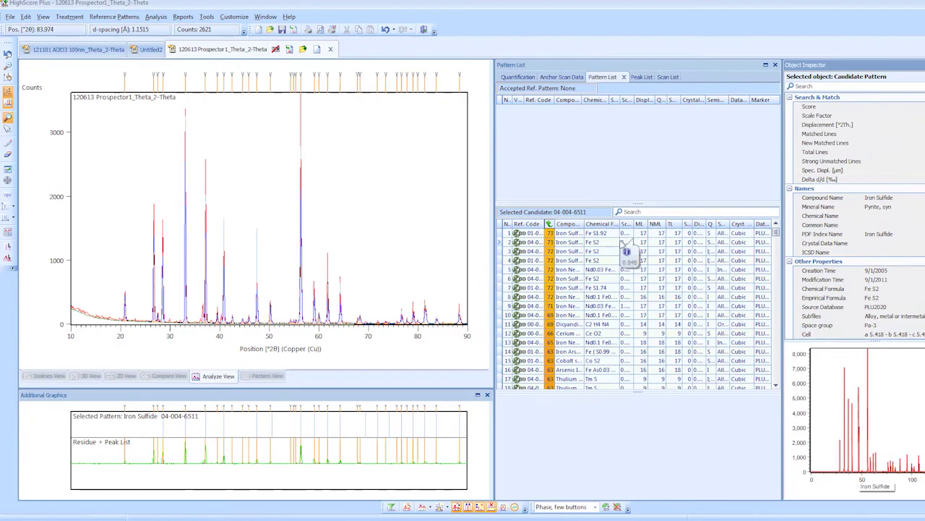
{"action": "left_click", "coordinate": [570, 234]}
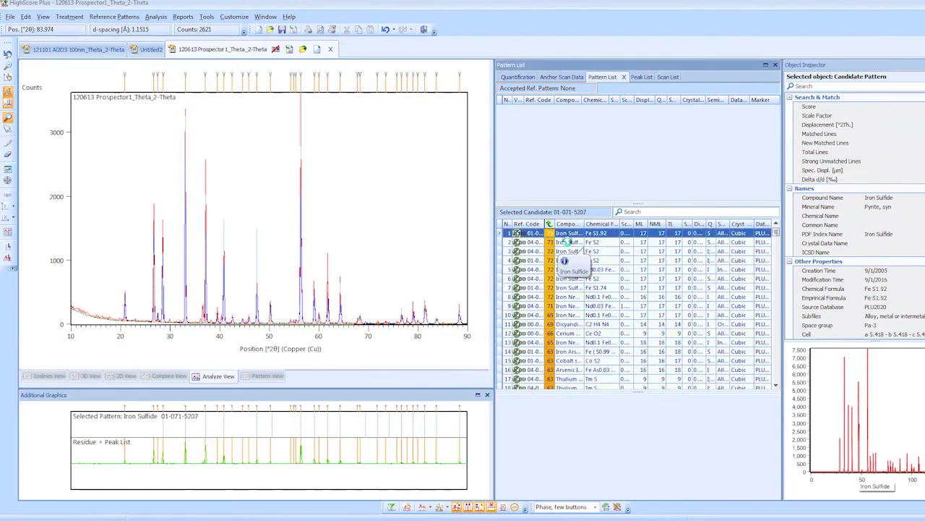
{"action": "left_click", "coordinate": [569, 243]}
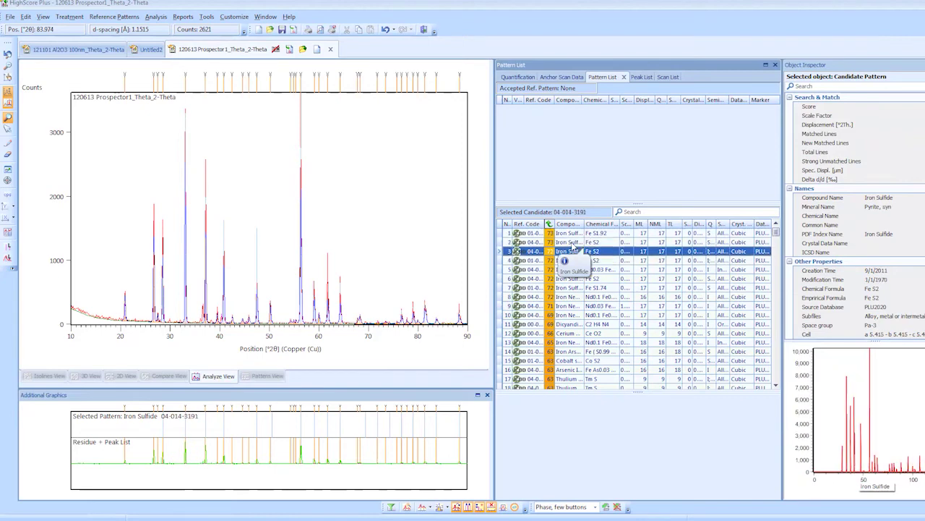
- Check the neighbouring FeS2 candidates and add candidate 04-014-3191 to the accepted patterns
{"action": "left_click", "coordinate": [573, 249]}
{"action": "key", "text": "Down"}
{"action": "key", "text": "Down"}
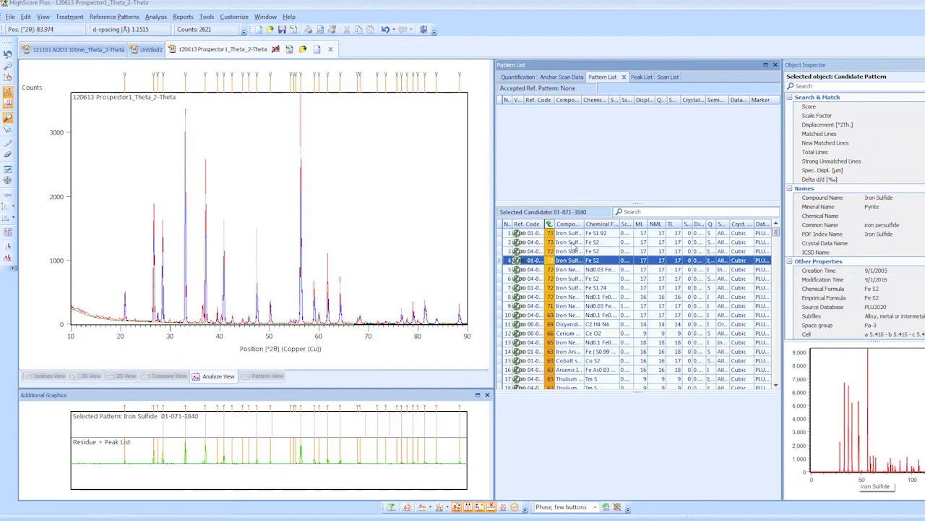
{"action": "key", "text": "Up"}
{"action": "key", "text": "Up"}
{"action": "key", "text": "Up"}
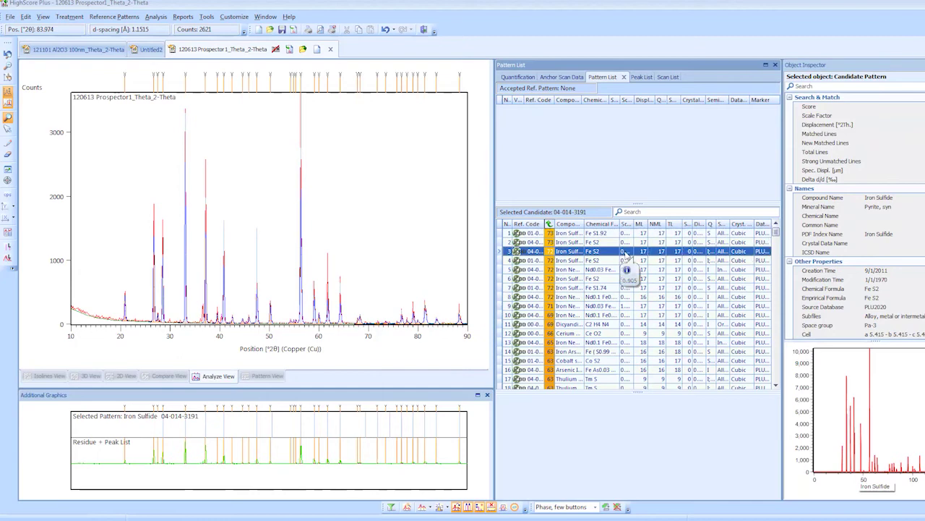
{"action": "left_click_drag", "start_coordinate": [605, 251], "coordinate": [607, 143]}
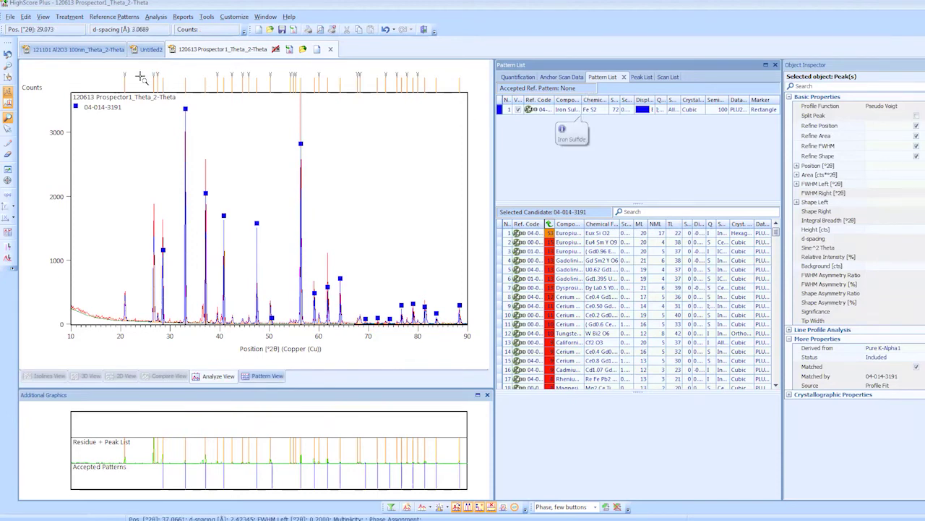
- Restrict the Search & Match chemistry to patterns containing at least one of Si, keeping the existing quality restrictions
{"action": "mouse_move", "coordinate": [125, 77]}
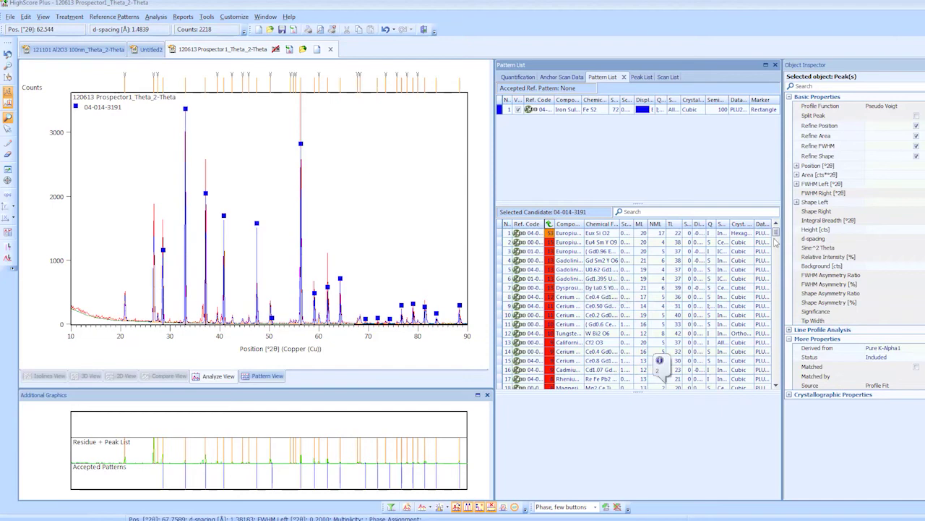
{"action": "left_click_drag", "start_coordinate": [776, 232], "coordinate": [783, 202]}
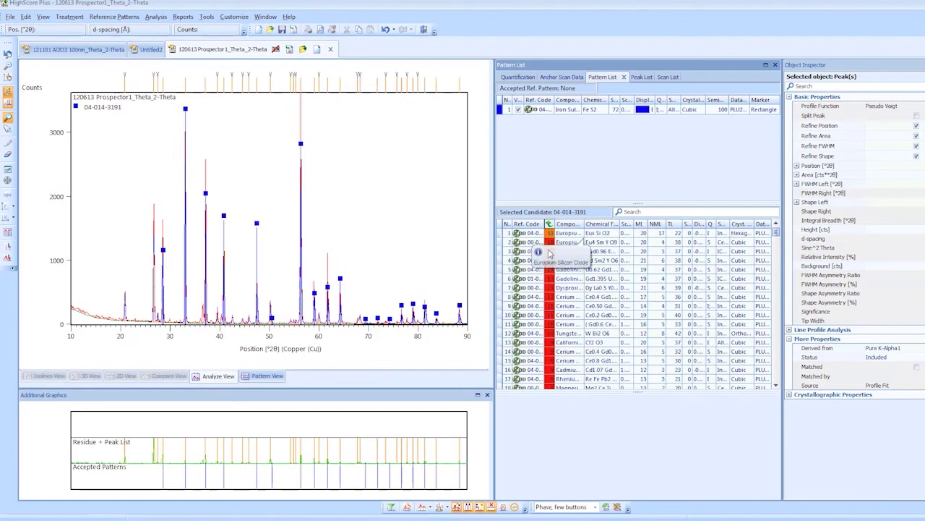
{"action": "right_click", "coordinate": [445, 214]}
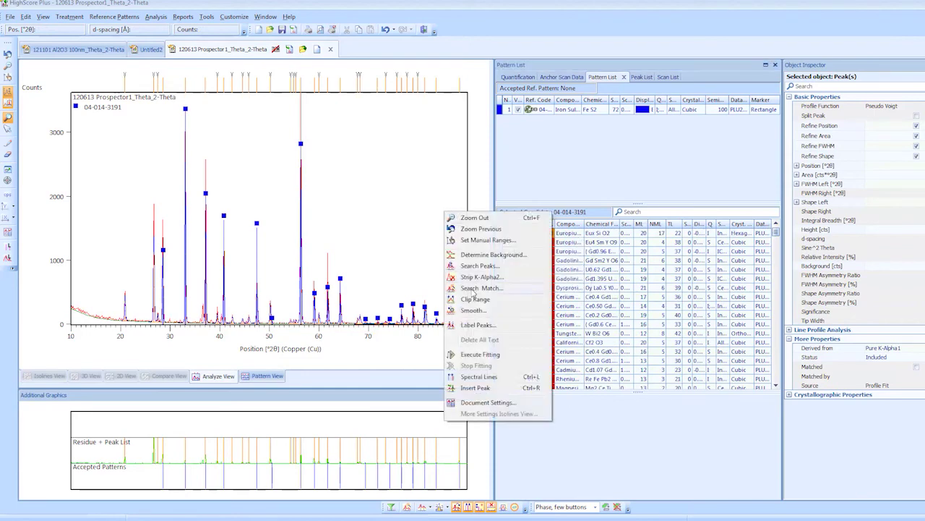
{"action": "left_click", "coordinate": [474, 290]}
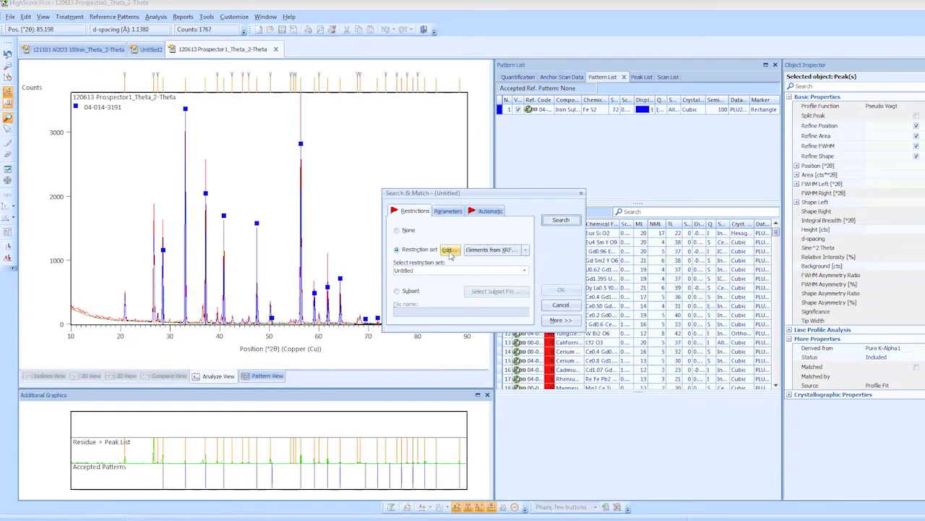
{"action": "left_click", "coordinate": [450, 212]}
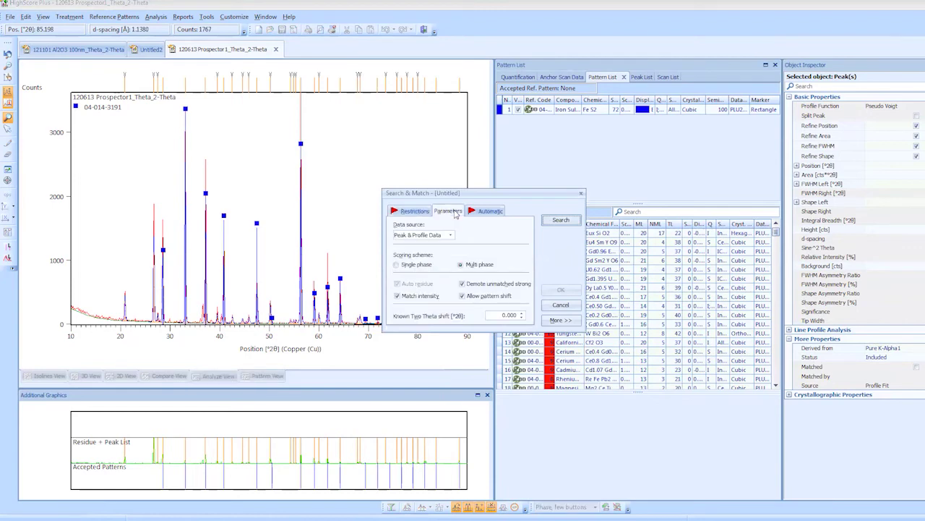
{"action": "left_click", "coordinate": [417, 211]}
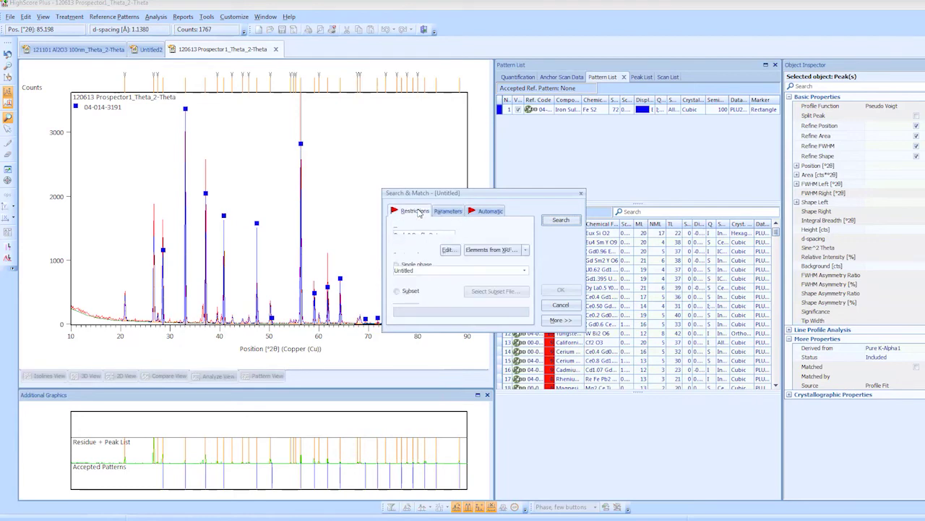
{"action": "left_click", "coordinate": [448, 251]}
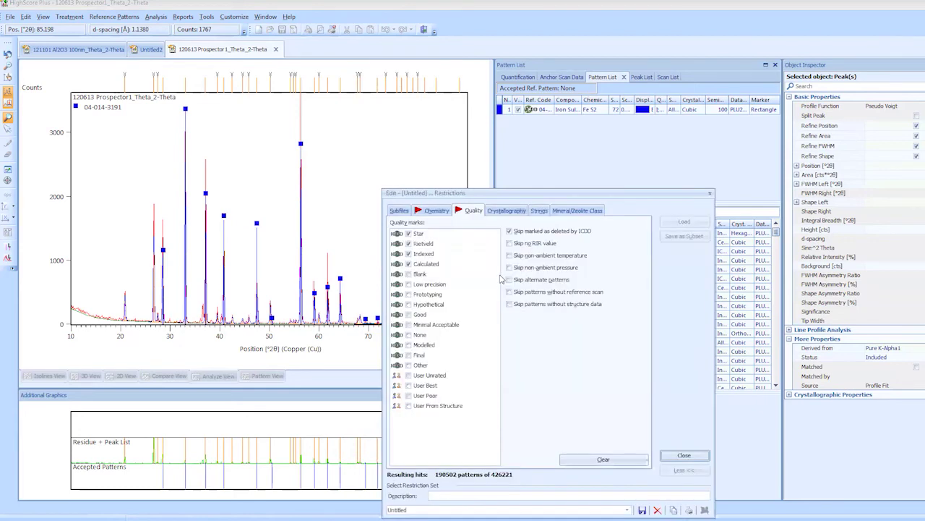
{"action": "left_click", "coordinate": [436, 210]}
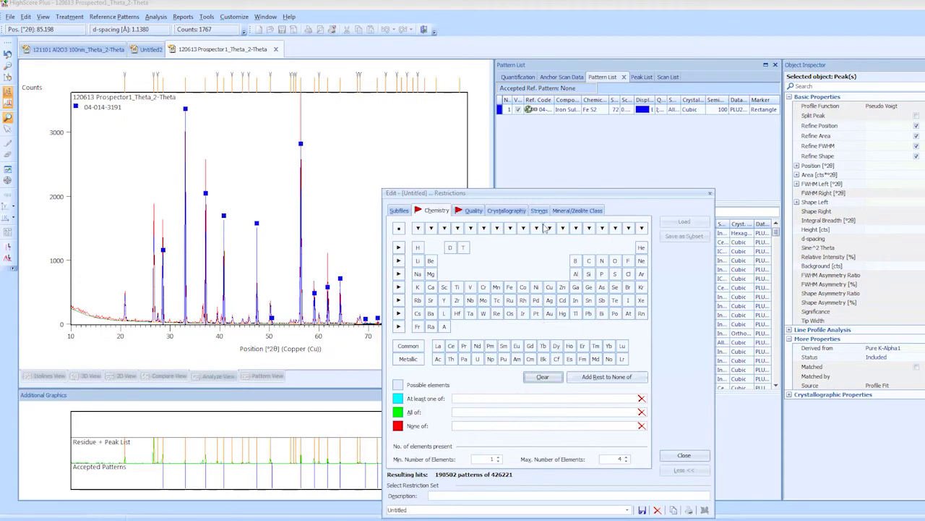
{"action": "left_click", "coordinate": [473, 211]}
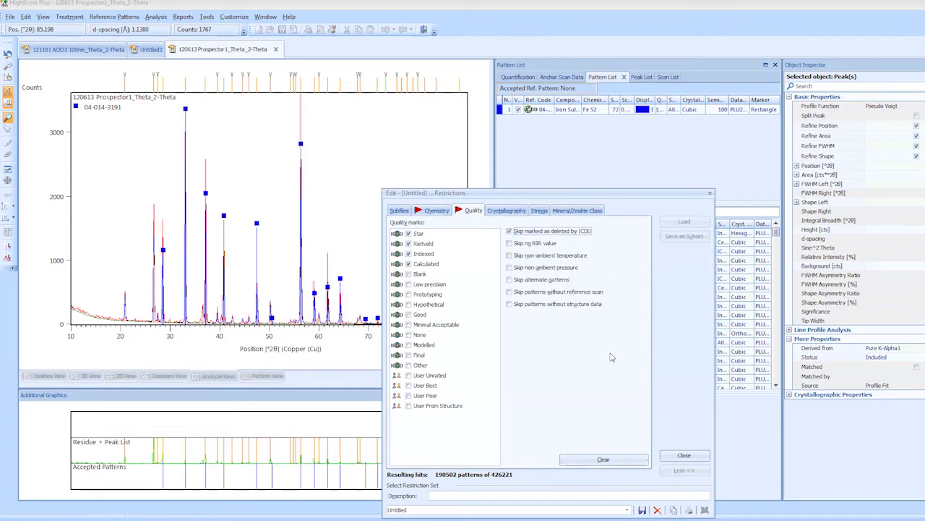
{"action": "left_click", "coordinate": [437, 210]}
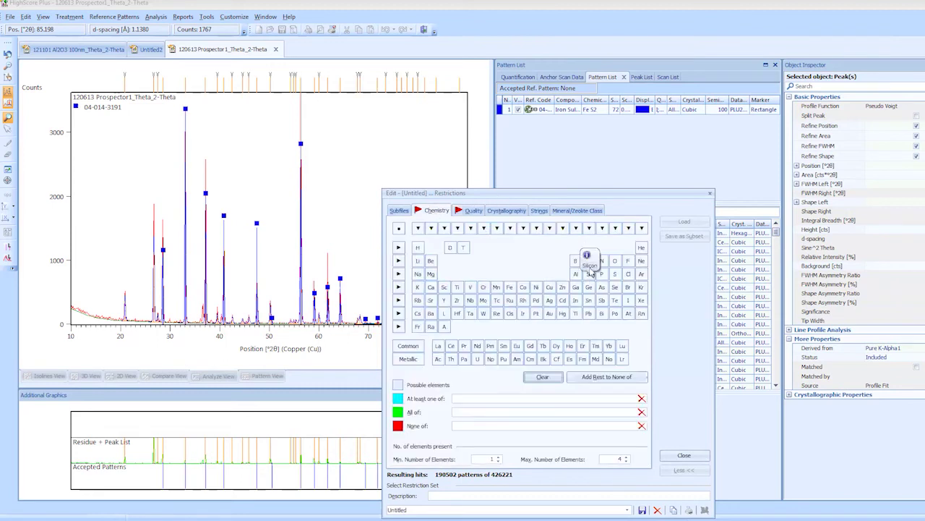
{"action": "left_click", "coordinate": [588, 275]}
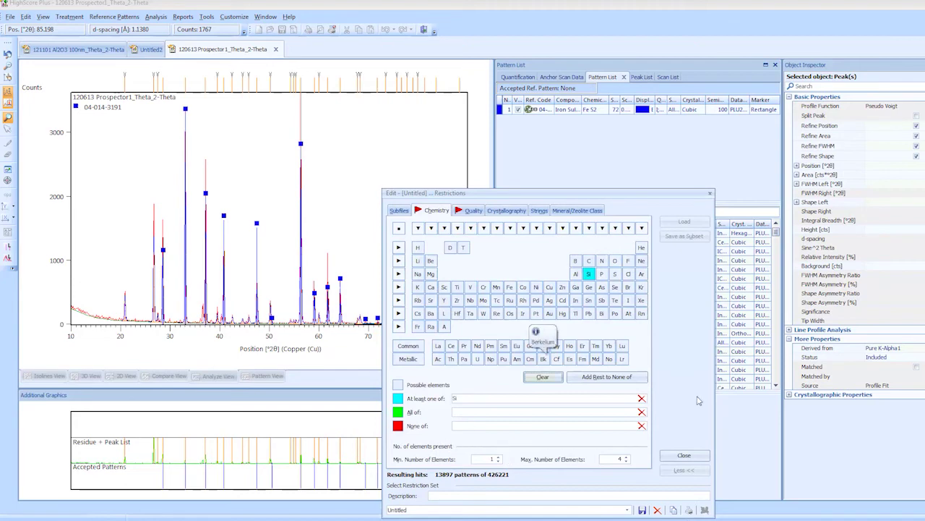
{"action": "left_click", "coordinate": [685, 455]}
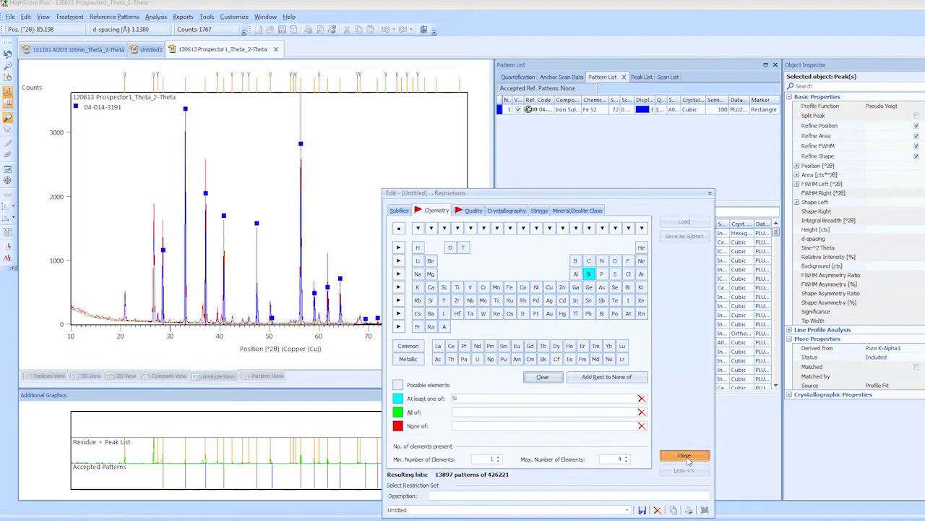
- Run the search with the silicon restriction and move the automatically accepted silicon oxide pattern 01-075-0443 back to the candidates
{"action": "left_click", "coordinate": [563, 221]}
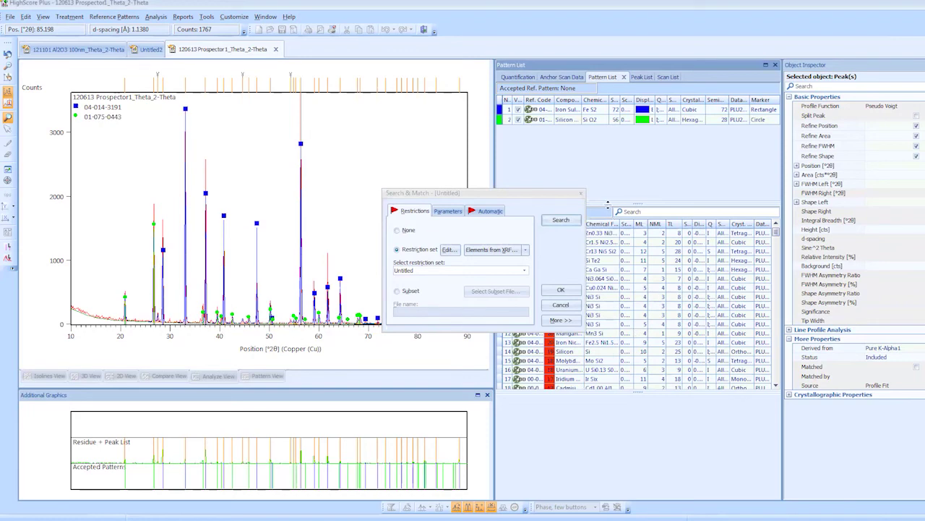
{"action": "left_click_drag", "start_coordinate": [557, 196], "coordinate": [476, 195]}
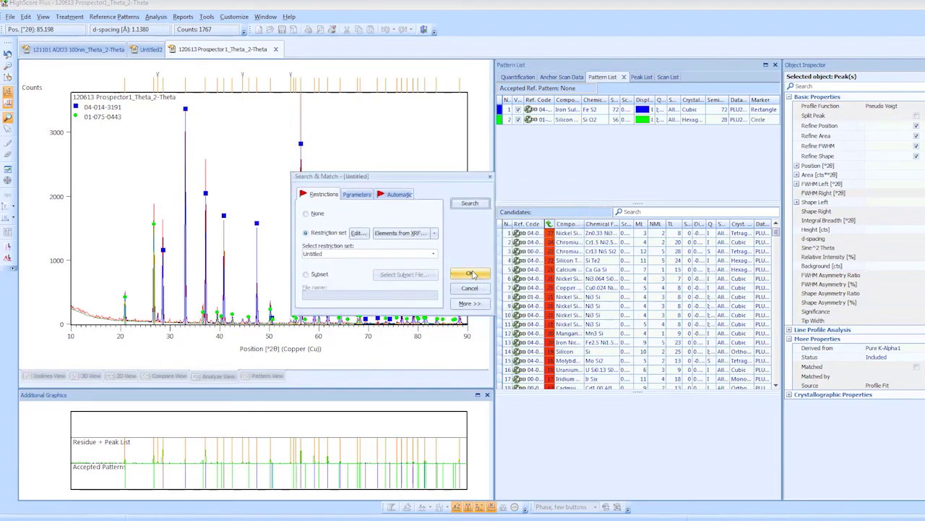
{"action": "left_click", "coordinate": [474, 274]}
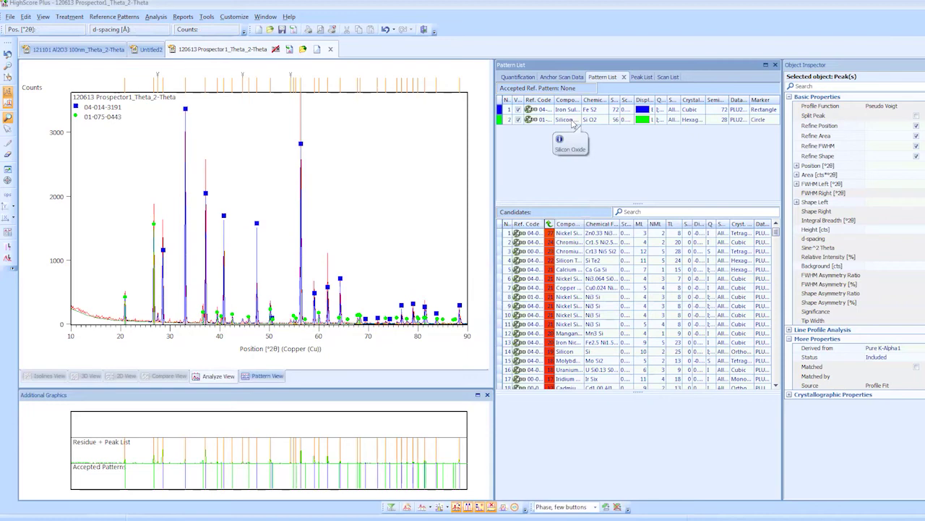
{"action": "left_click", "coordinate": [572, 120]}
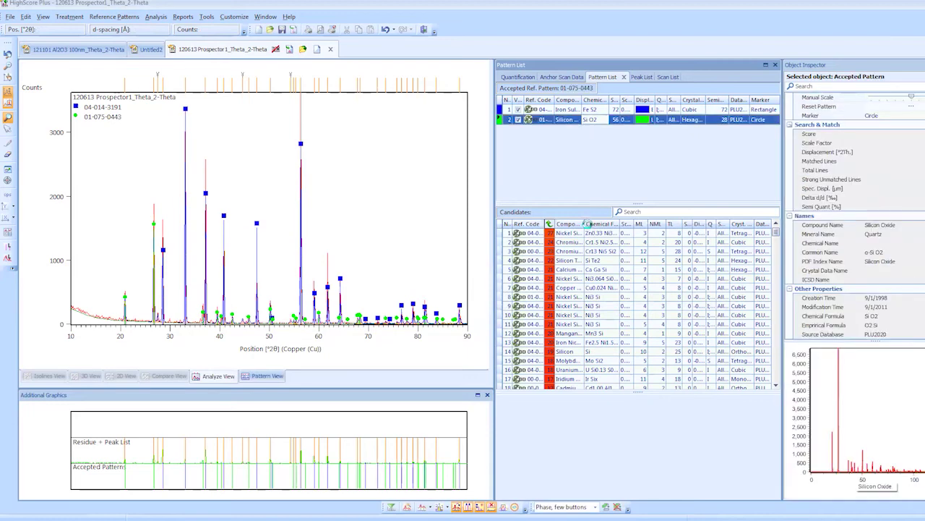
{"action": "left_click_drag", "start_coordinate": [587, 224], "coordinate": [589, 230]}
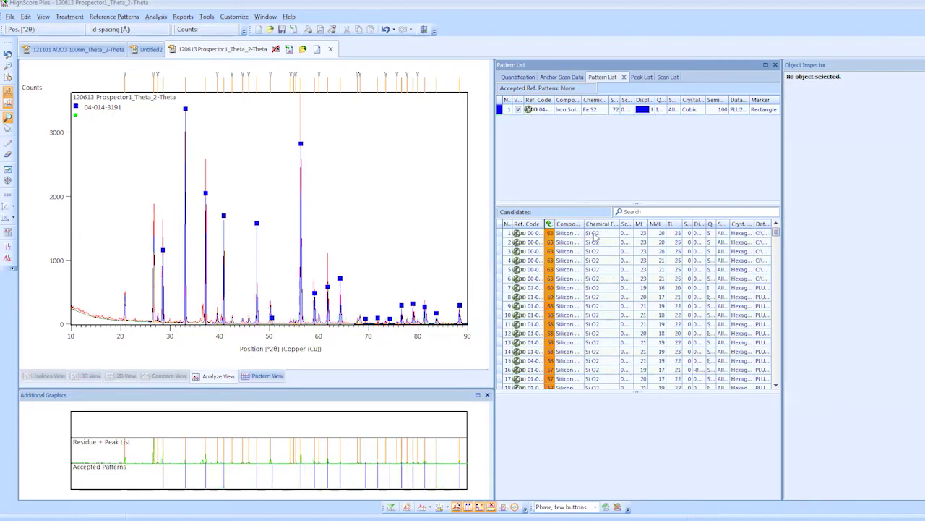
- Examine the properties of top-ranked candidate 00-046-1045, including mineral name, space group, cell, RIR and quality
{"action": "left_click", "coordinate": [595, 234]}
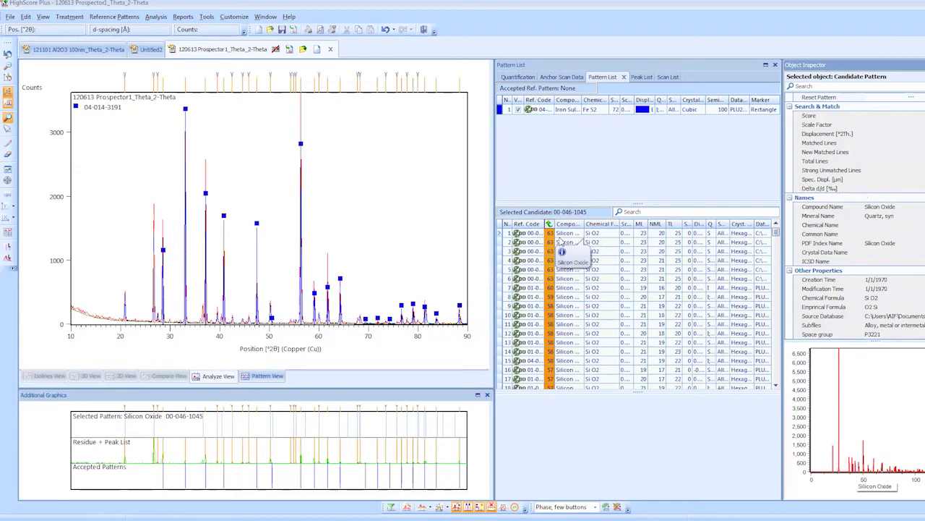
{"action": "left_click", "coordinate": [647, 175]}
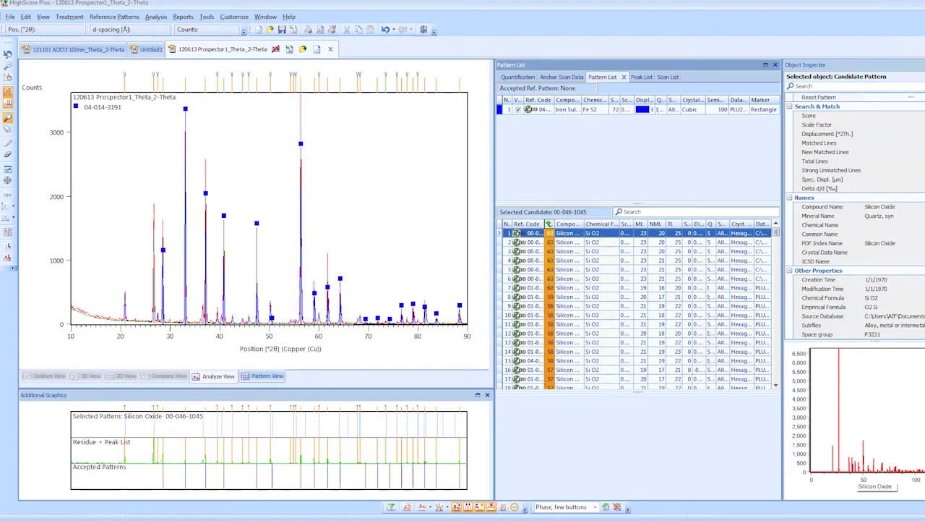
{"action": "scroll", "coordinate": [855, 215], "scroll_direction": "down", "scroll_amount": 3}
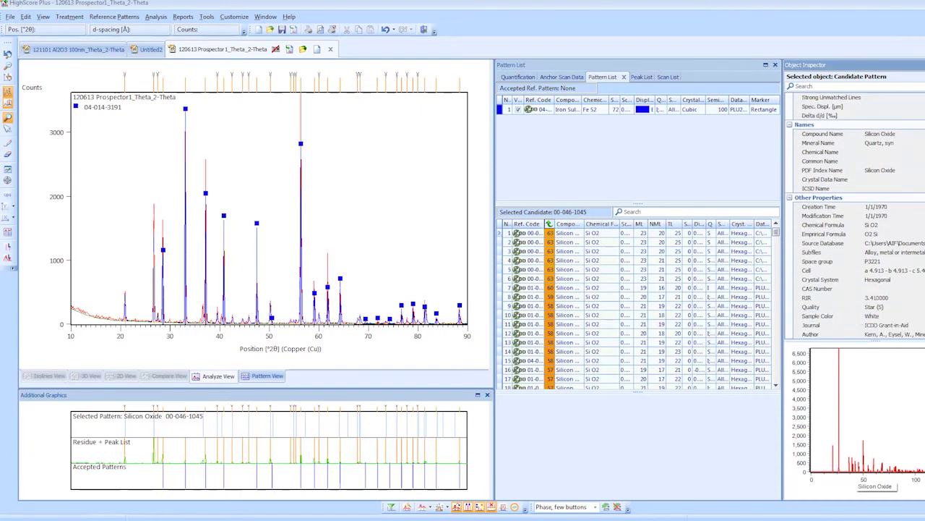
{"action": "scroll", "coordinate": [848, 269], "scroll_direction": "up", "scroll_amount": 2}
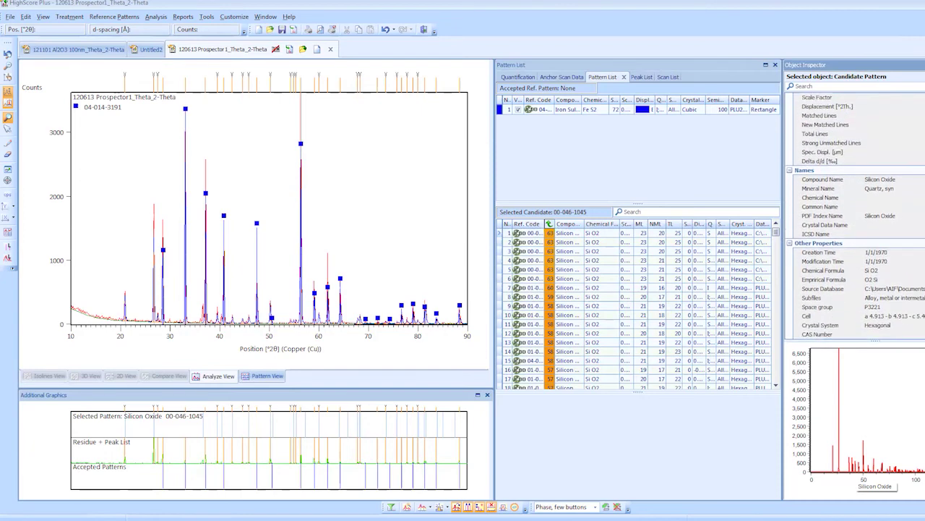
- Go down the ranked silicon oxide candidates and compare their mineral names, space groups and cells
{"action": "left_click", "coordinate": [572, 234]}
{"action": "key", "text": "Down"}
{"action": "key", "text": "Down"}
{"action": "key", "text": "Down"}
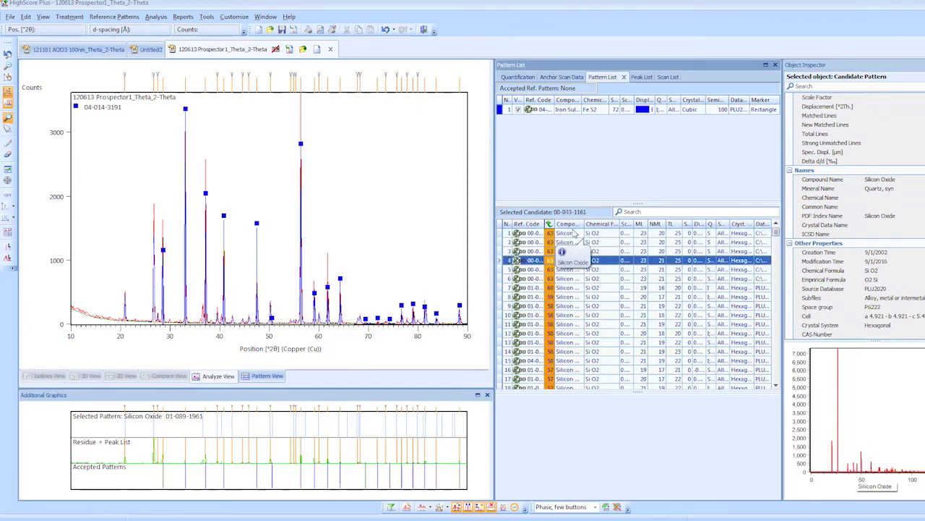
{"action": "key", "text": "Down"}
{"action": "key", "text": "Down"}
{"action": "key", "text": "Down"}
{"action": "key", "text": "Down"}
{"action": "key", "text": "Down"}
{"action": "key", "text": "Down"}
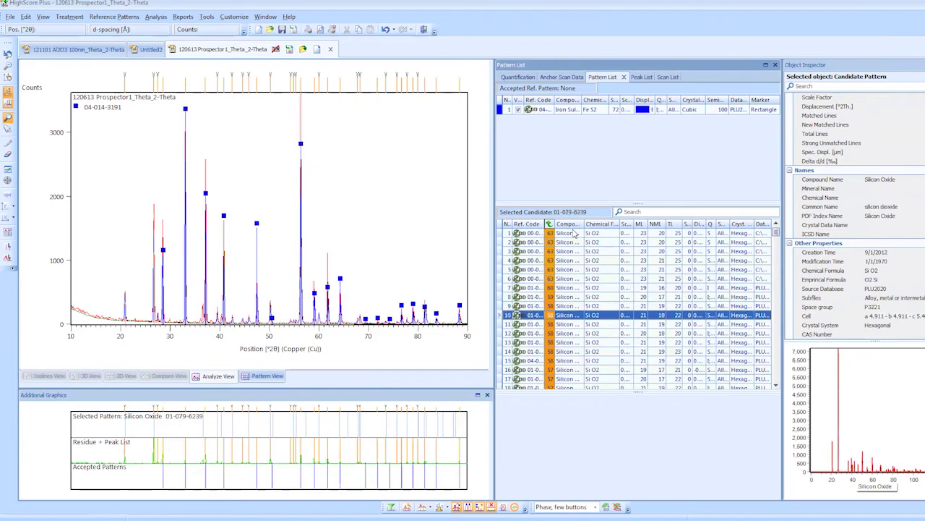
{"action": "key", "text": "Down"}
{"action": "key", "text": "Down"}
{"action": "key", "text": "Down"}
{"action": "key", "text": "Down"}
{"action": "key", "text": "Down"}
{"action": "key", "text": "Down"}
{"action": "key", "text": "Down"}
{"action": "key", "text": "Down"}
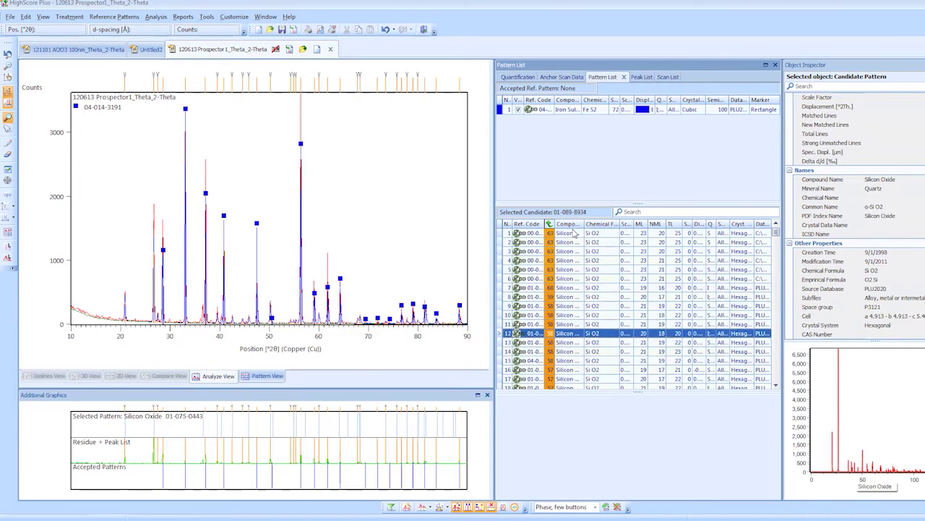
- Compare silicon oxide candidate 01-079-6238 with its neighbours in the ranking and leave it selected
{"action": "key", "text": "Up"}
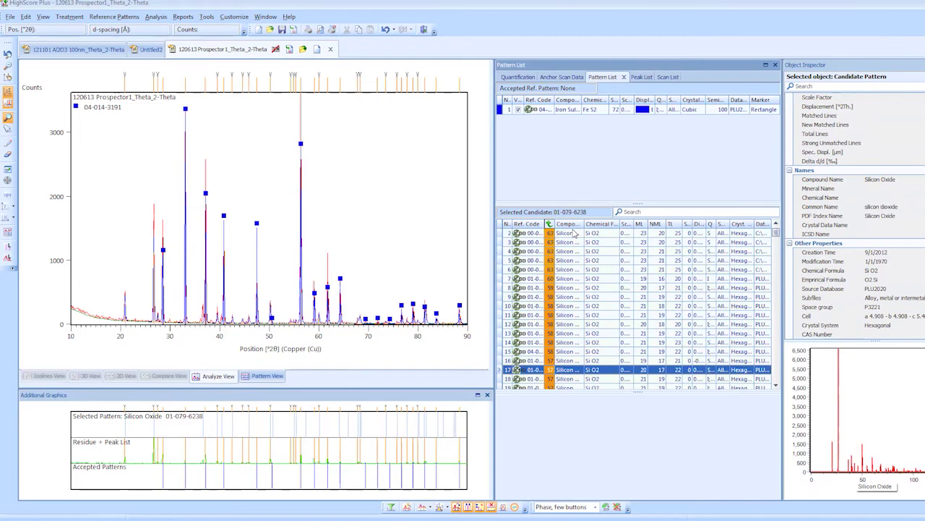
{"action": "key", "text": "Down"}
{"action": "key", "text": "Down"}
{"action": "key", "text": "Up"}
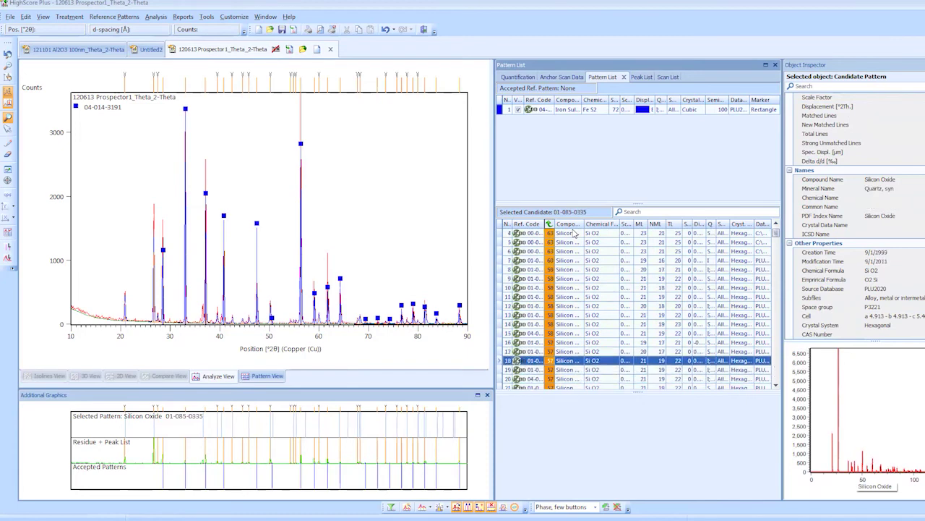
{"action": "key", "text": "Up"}
{"action": "key", "text": "Up"}
{"action": "key", "text": "Up"}
{"action": "key", "text": "Down"}
{"action": "key", "text": "Down"}
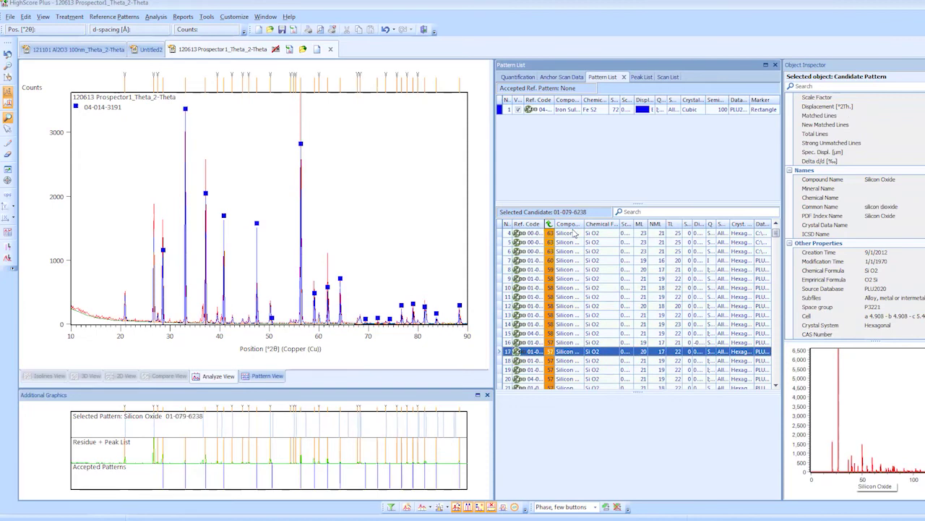
{"action": "key", "text": "Up"}
{"action": "key", "text": "Up"}
{"action": "key", "text": "Up"}
{"action": "key", "text": "Down"}
{"action": "key", "text": "Down"}
{"action": "key", "text": "Down"}
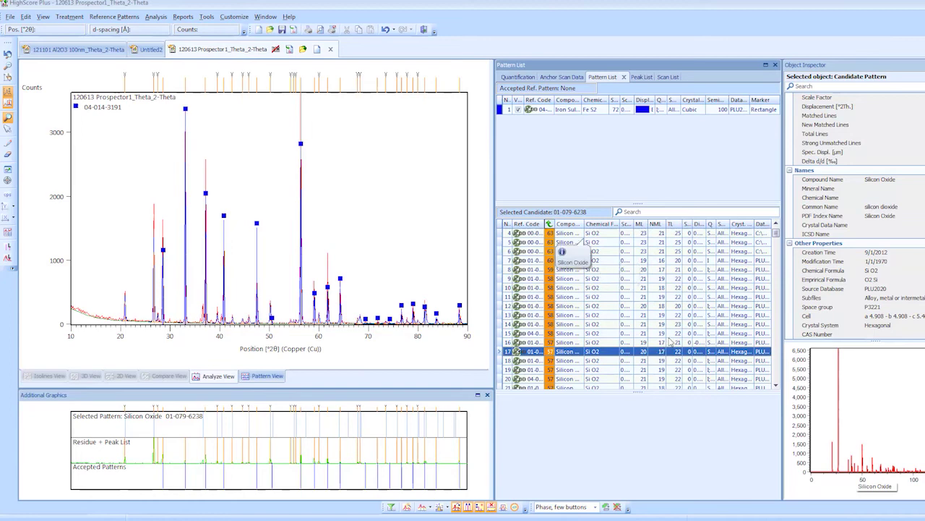
- Try accepting silicon oxide candidate 01-079-6238, inspect a peak marker above the scan, and undo the acceptance
{"action": "left_click_drag", "start_coordinate": [669, 352], "coordinate": [631, 161]}
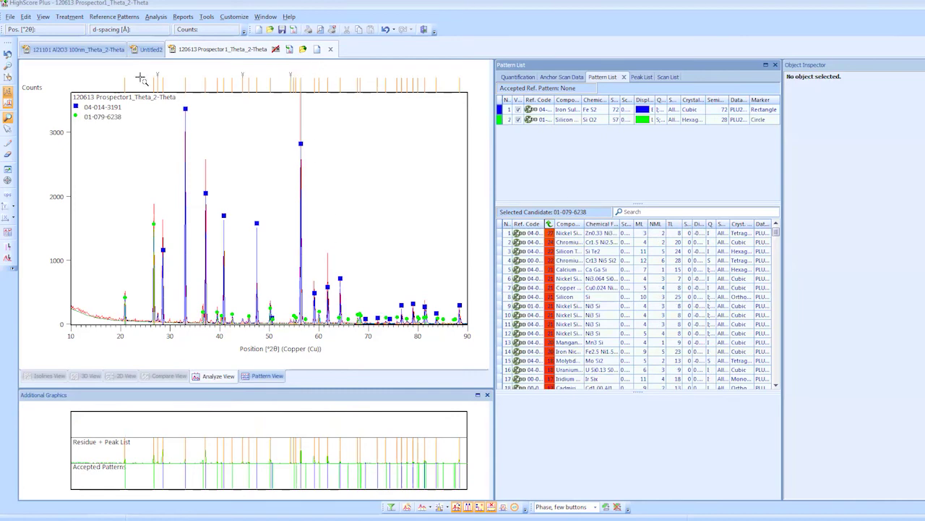
{"action": "left_click", "coordinate": [290, 75]}
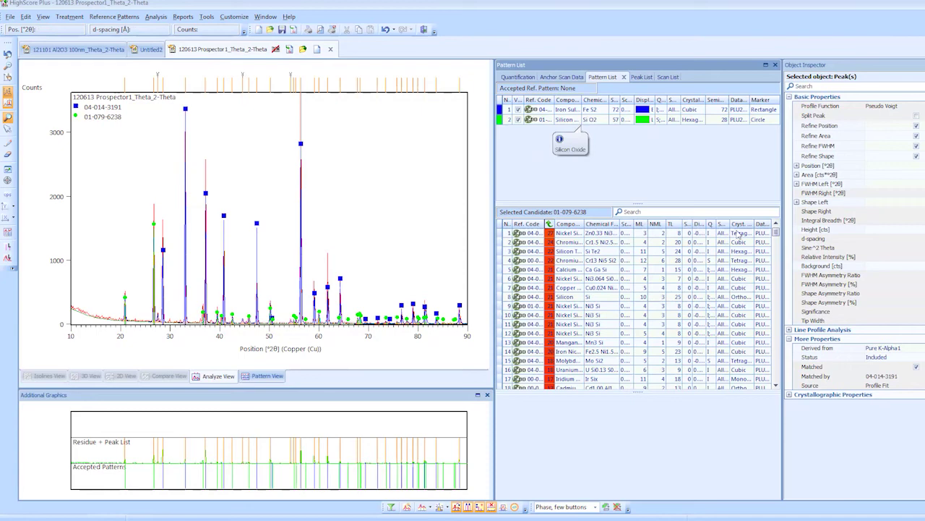
{"action": "key", "text": "ctrl+z"}
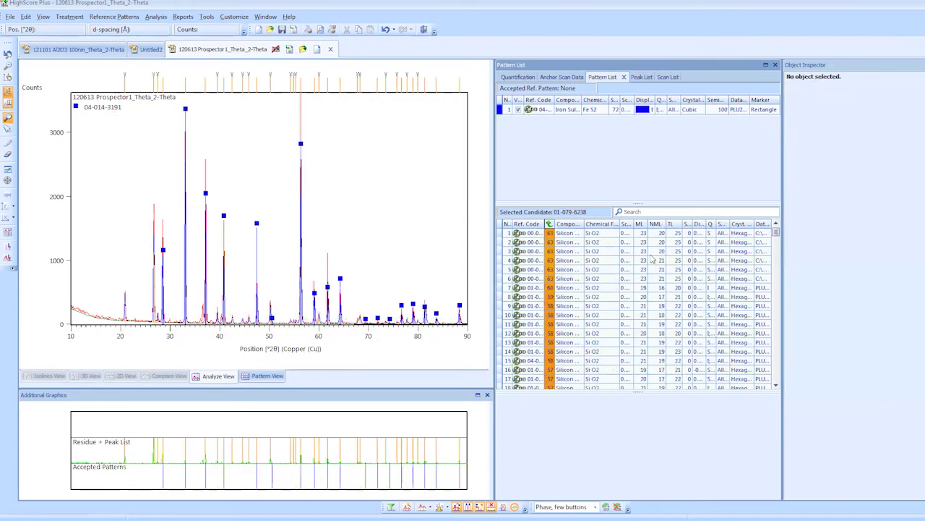
- Compare the candidate order by new matched lines (NML) with the descending score order, and widen the Score column
{"action": "left_click", "coordinate": [661, 224]}
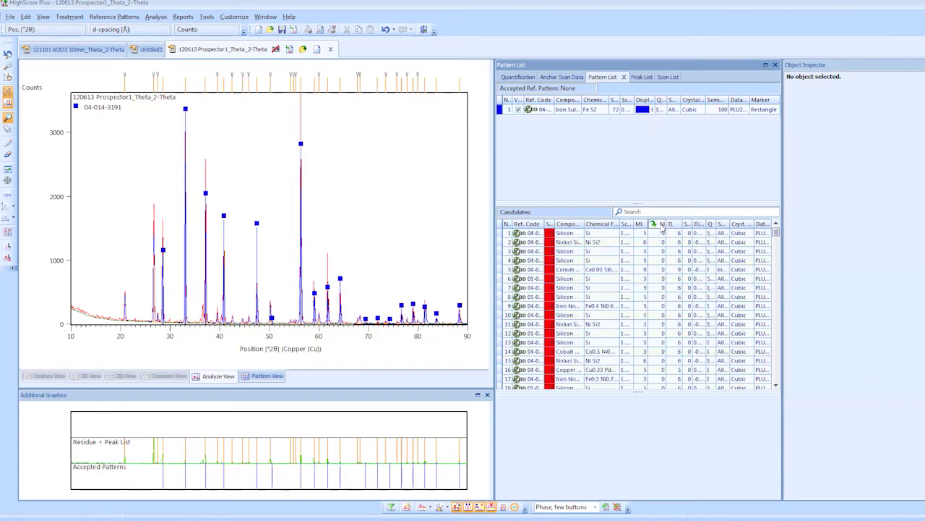
{"action": "left_click", "coordinate": [663, 224]}
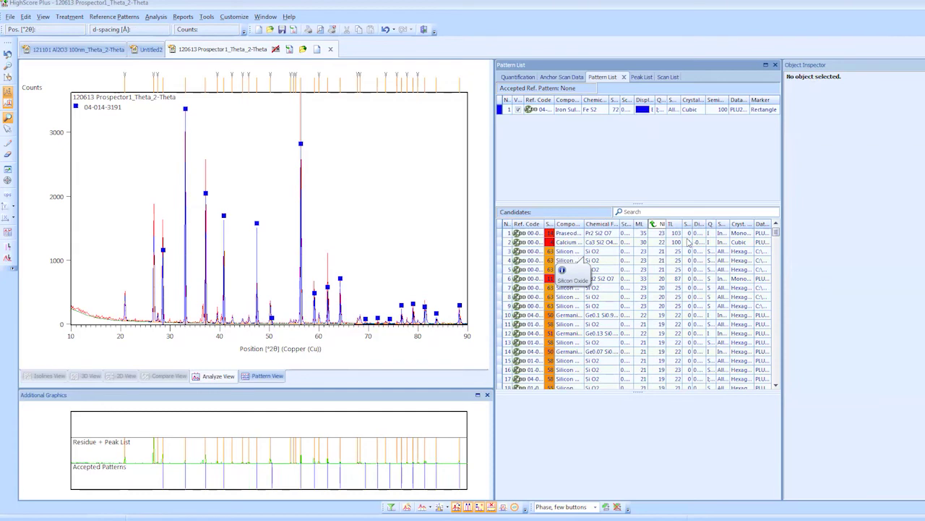
{"action": "left_click", "coordinate": [550, 224]}
{"action": "left_click", "coordinate": [550, 225]}
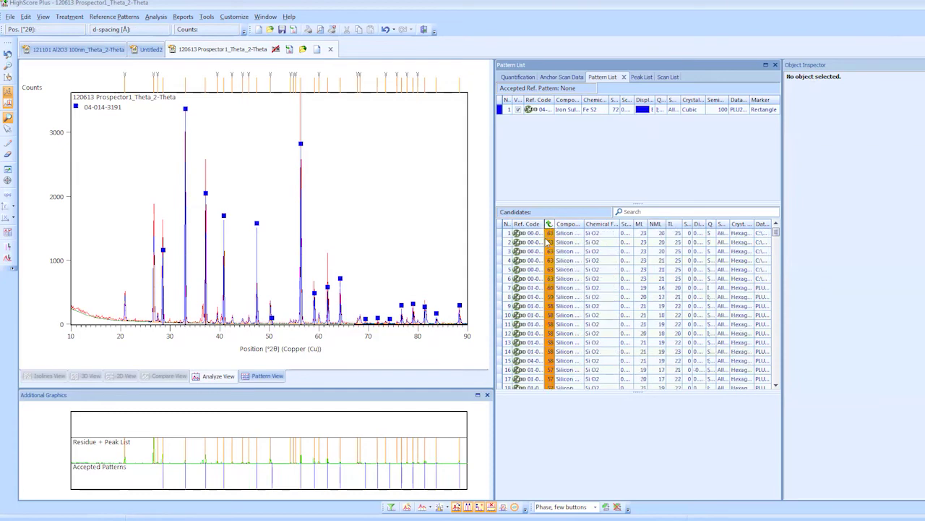
{"action": "left_click_drag", "start_coordinate": [554, 224], "coordinate": [570, 225]}
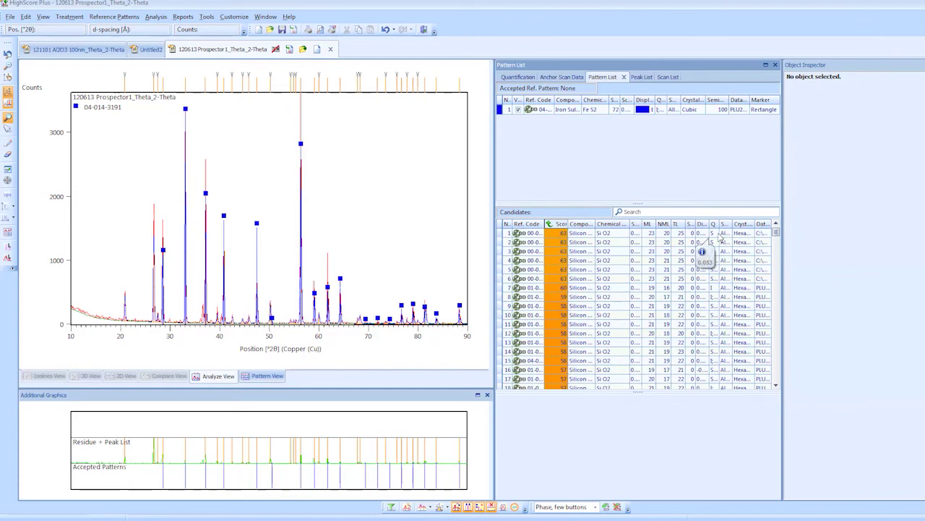
- Widen the pattern list and its Displacement column, and compare the candidates sorted by ascending and descending displacement
{"action": "left_click_drag", "start_coordinate": [781, 252], "coordinate": [813, 252]}
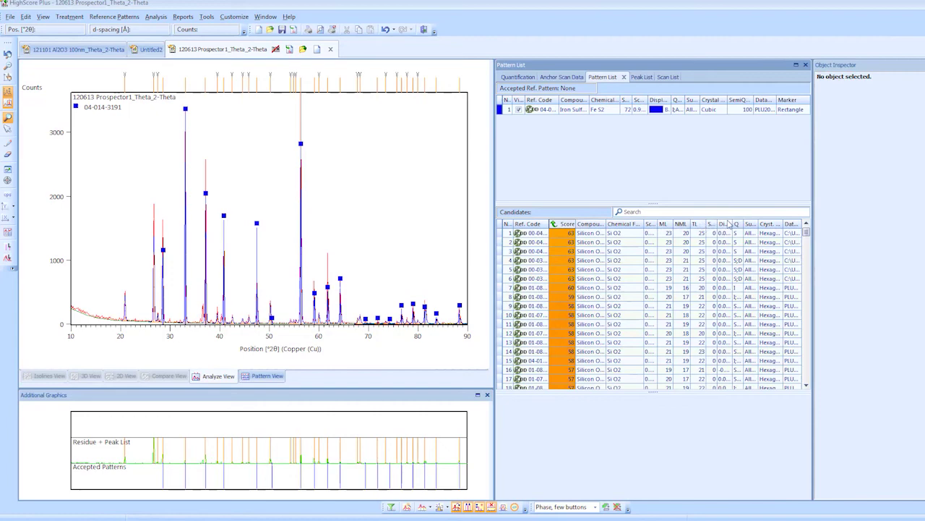
{"action": "left_click_drag", "start_coordinate": [731, 223], "coordinate": [757, 226]}
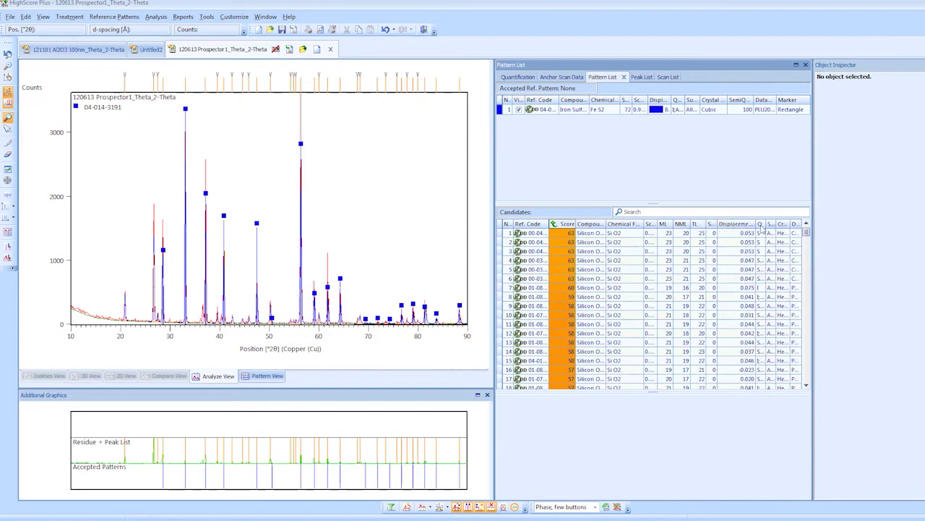
{"action": "left_click", "coordinate": [742, 225]}
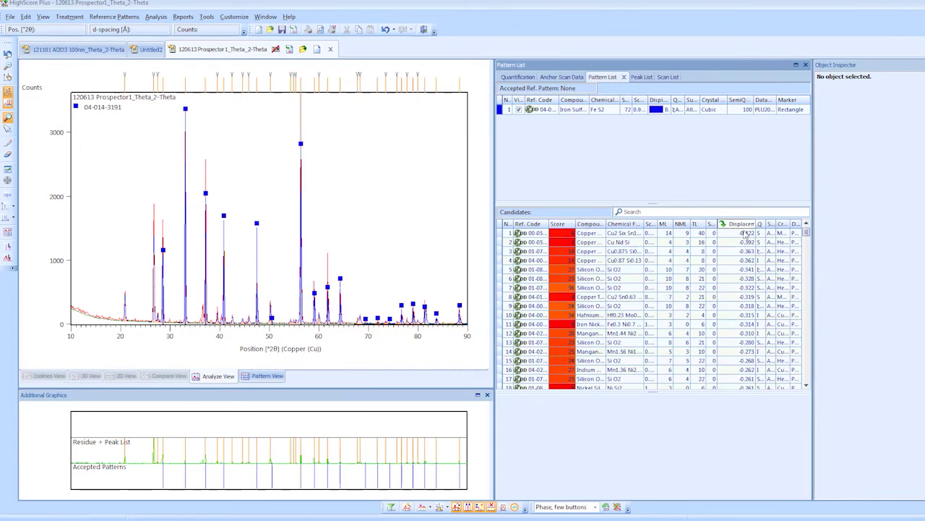
{"action": "left_click", "coordinate": [745, 225]}
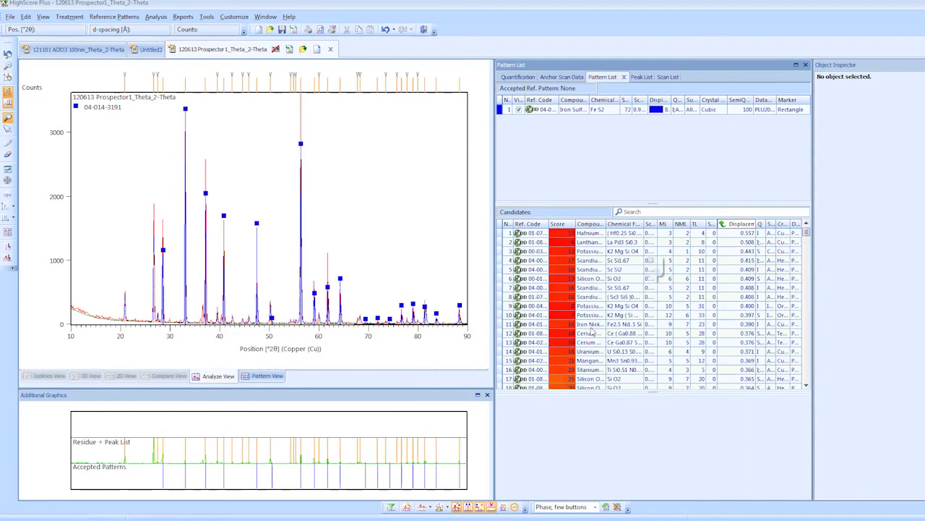
{"action": "scroll", "coordinate": [592, 331], "scroll_direction": "down", "scroll_amount": 2}
{"action": "left_click", "coordinate": [592, 325]}
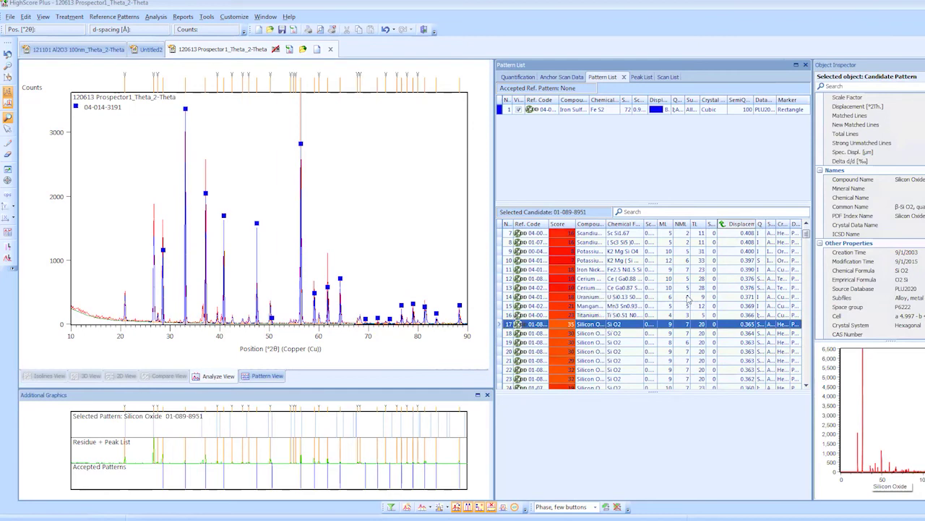
{"action": "scroll", "coordinate": [688, 299], "scroll_direction": "up", "scroll_amount": 2}
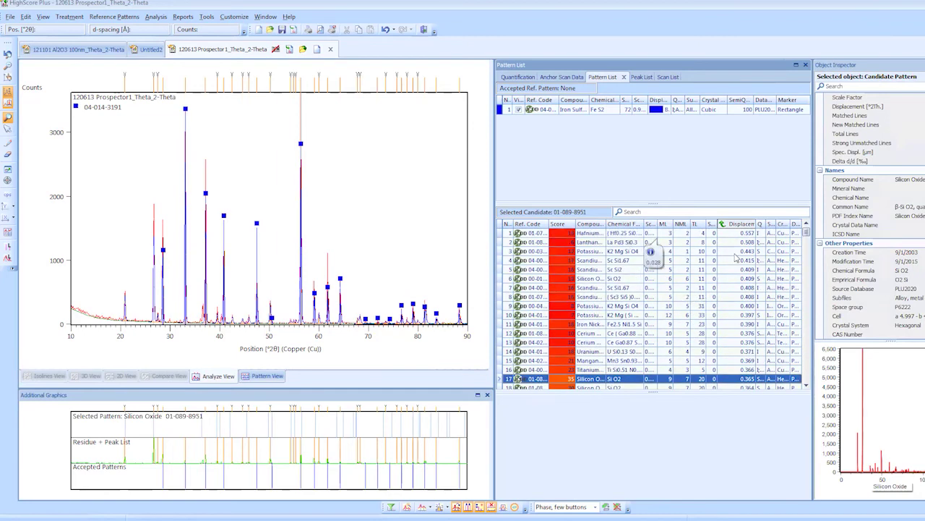
- Sort the candidates by descending new matched lines (NML) and examine the top of that ranking
{"action": "left_click", "coordinate": [684, 224]}
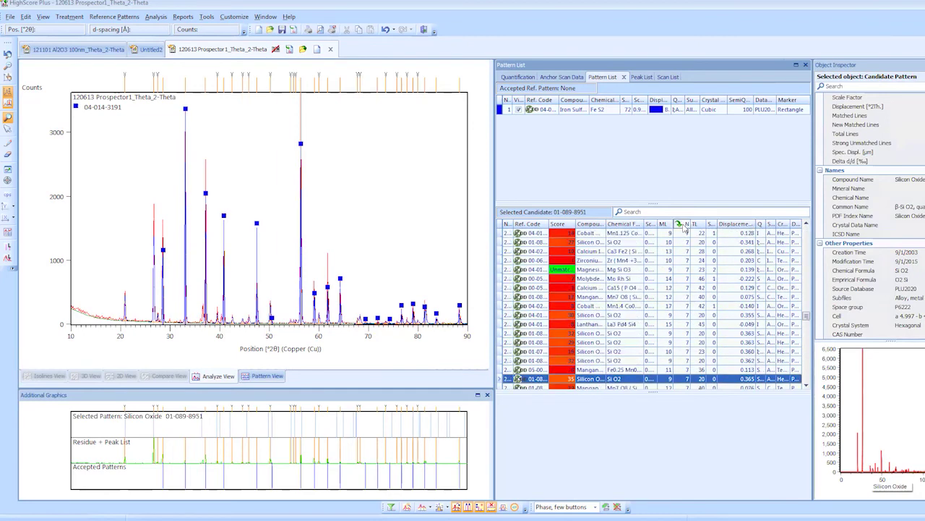
{"action": "left_click", "coordinate": [683, 224]}
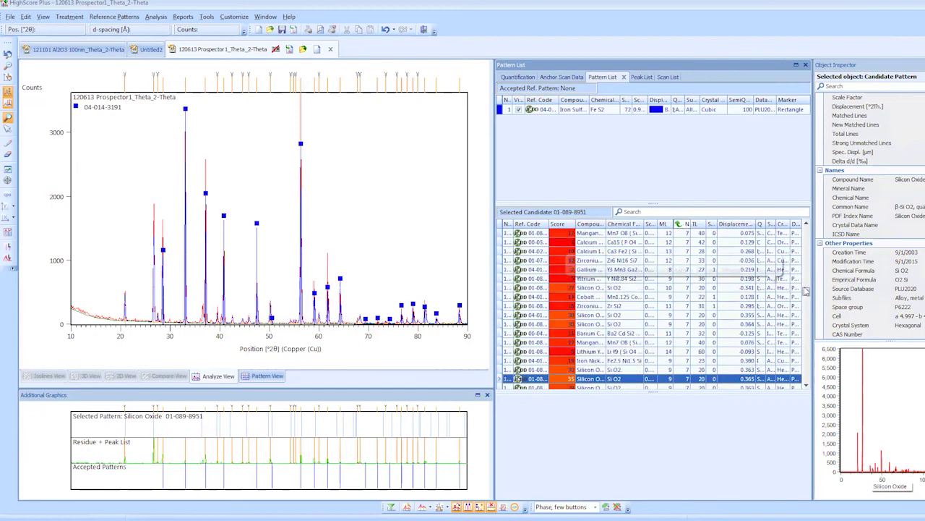
{"action": "left_click_drag", "start_coordinate": [807, 291], "coordinate": [807, 211]}
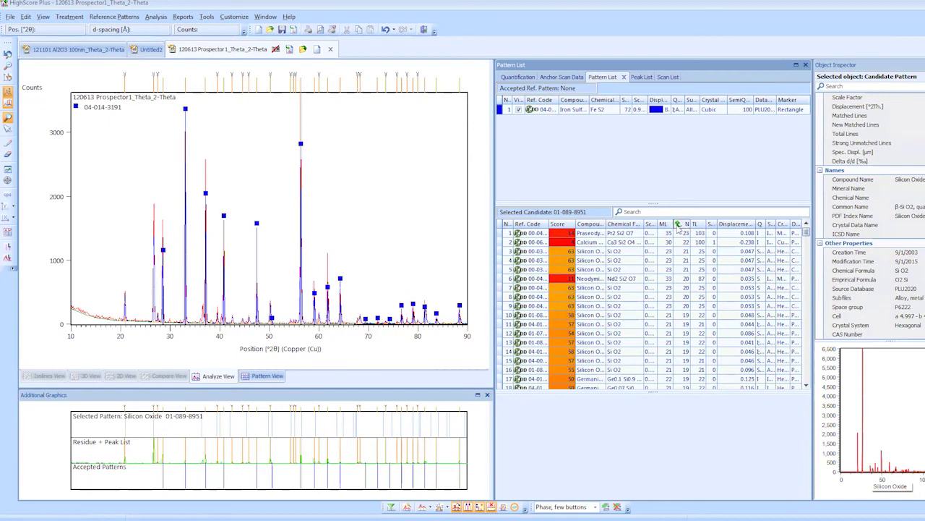
- Rank the candidates by descending score and accept the top silicon oxide pattern, 00-046-1045
{"action": "left_click", "coordinate": [567, 226]}
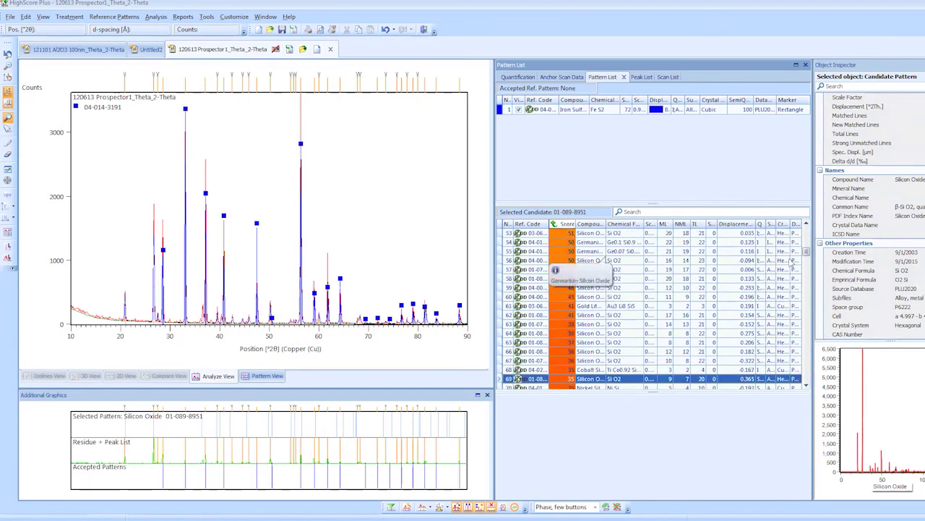
{"action": "left_click_drag", "start_coordinate": [806, 253], "coordinate": [807, 225]}
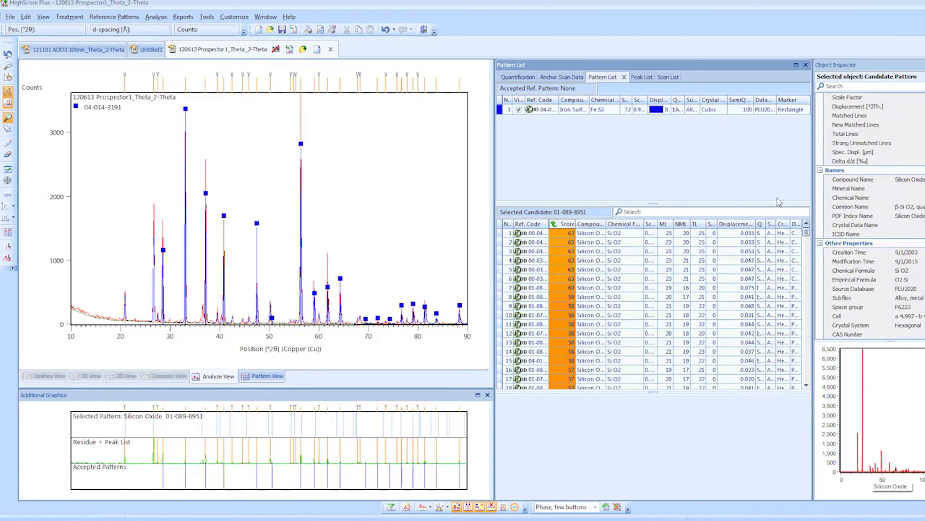
{"action": "left_click", "coordinate": [562, 235]}
{"action": "left_click_drag", "start_coordinate": [565, 233], "coordinate": [574, 165]}
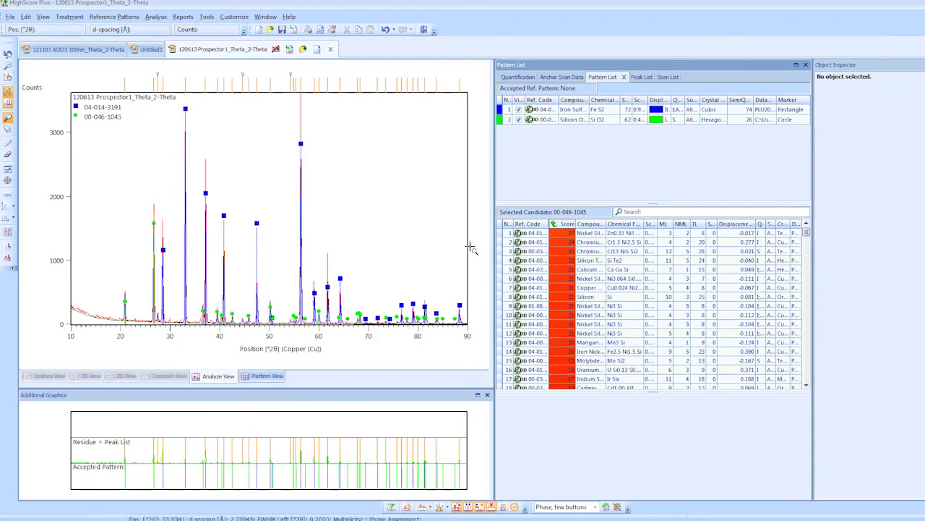
- Show the difference plot between the measured and calculated profiles in the additional graphics
{"action": "right_click", "coordinate": [48, 423]}
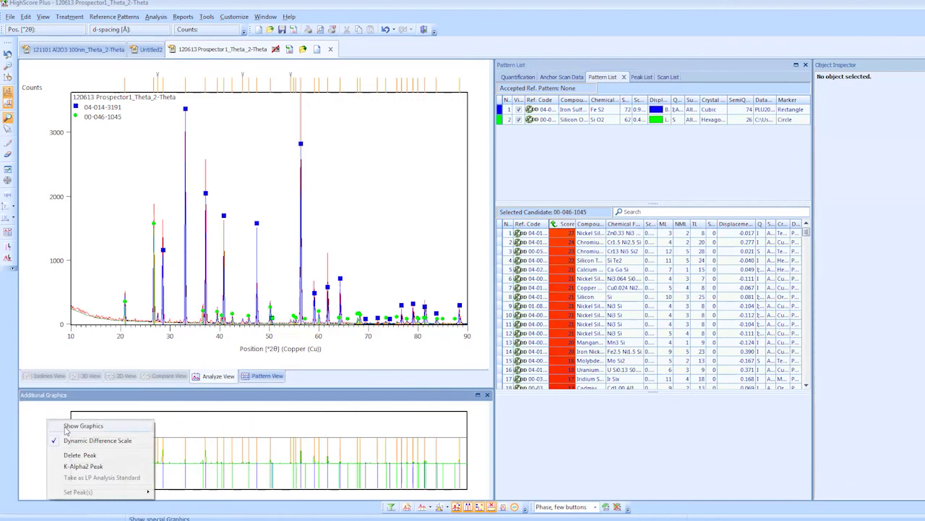
{"action": "mouse_move", "coordinate": [66, 428]}
{"action": "left_click", "coordinate": [172, 424]}
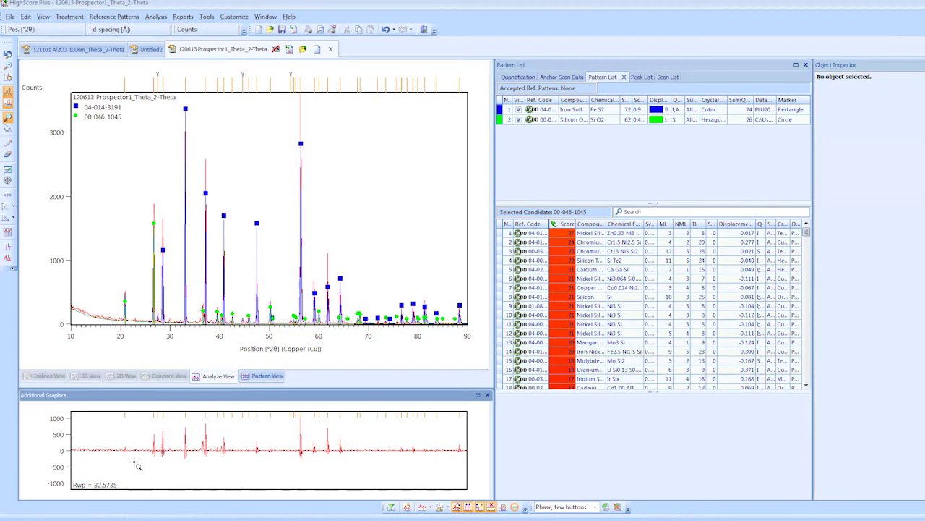
{"action": "left_click", "coordinate": [365, 172]}
- Start a new document and open the raw scan 120613 Prospector1_Theta_2-Theta.raw from the HighScore Demo folder
{"action": "left_click", "coordinate": [260, 30]}
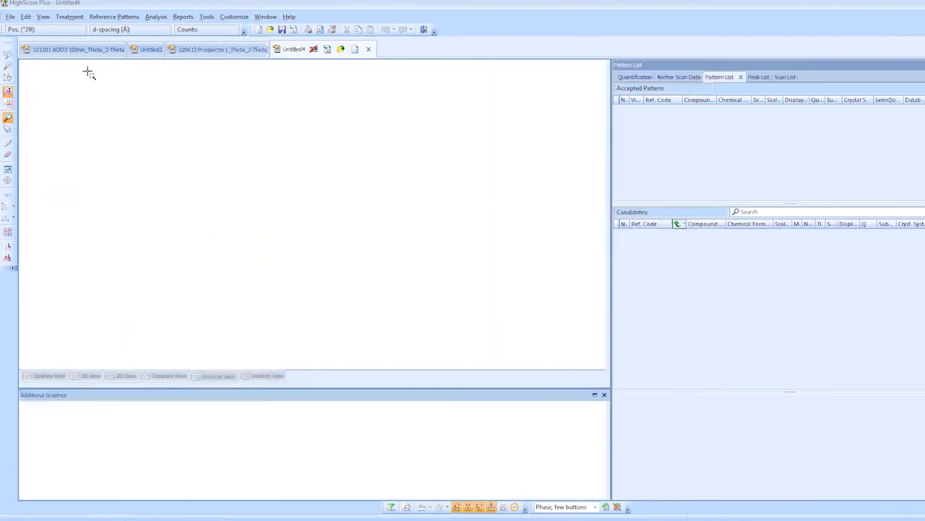
{"action": "left_click", "coordinate": [10, 16]}
{"action": "left_click", "coordinate": [27, 45]}
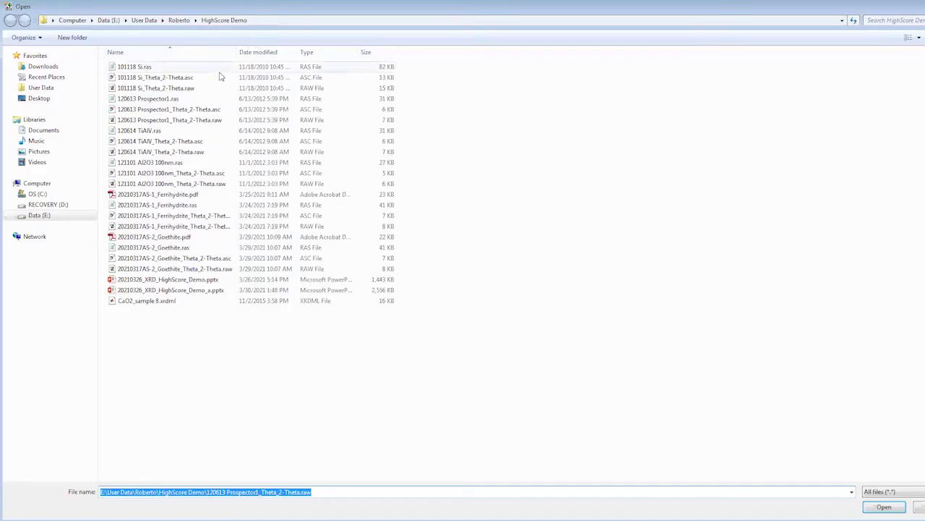
{"action": "left_click", "coordinate": [217, 120]}
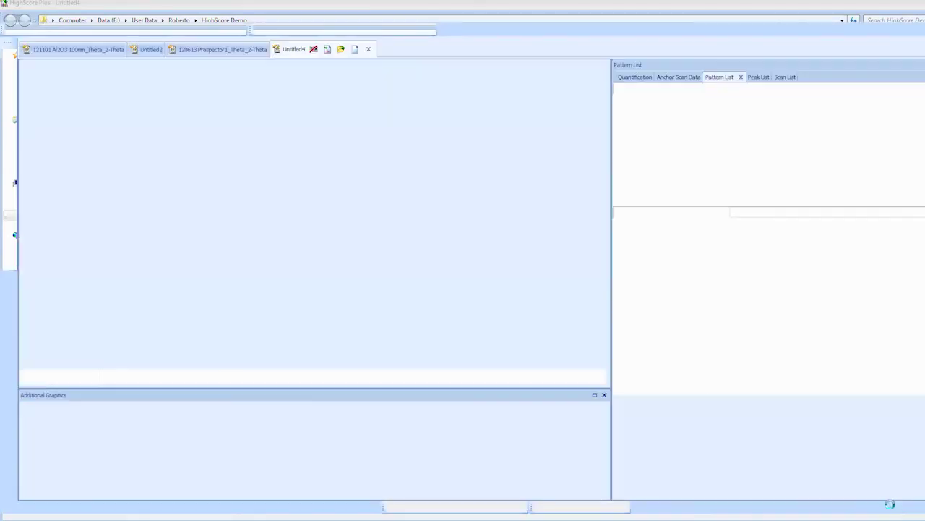
{"action": "left_click", "coordinate": [886, 506]}
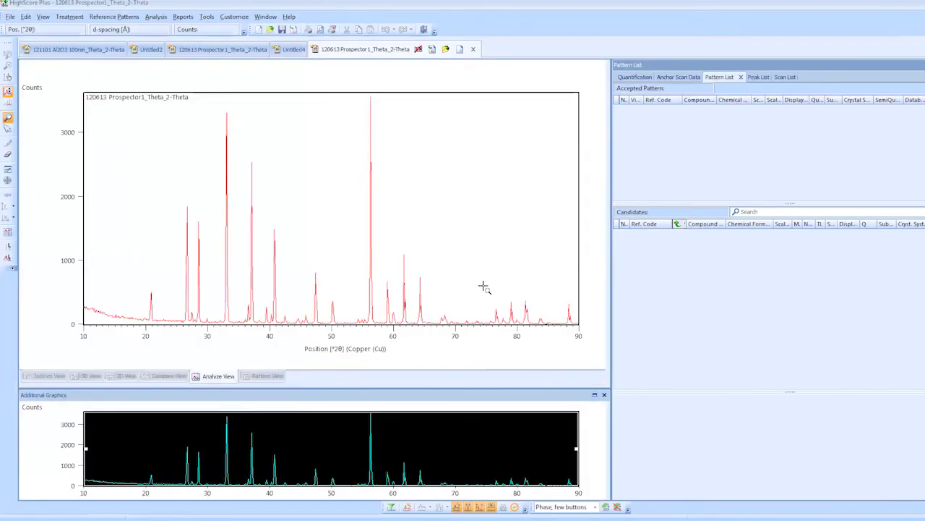
- Preview Fast Fourier smoothing of degree 3 on the scan and examine its effect on the low-intensity peaks
{"action": "right_click", "coordinate": [313, 143]}
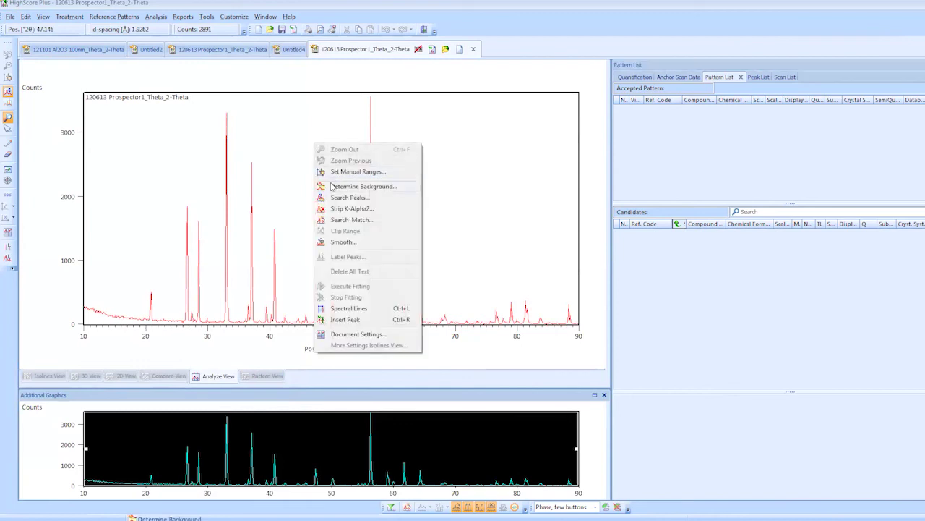
{"action": "left_click", "coordinate": [335, 243]}
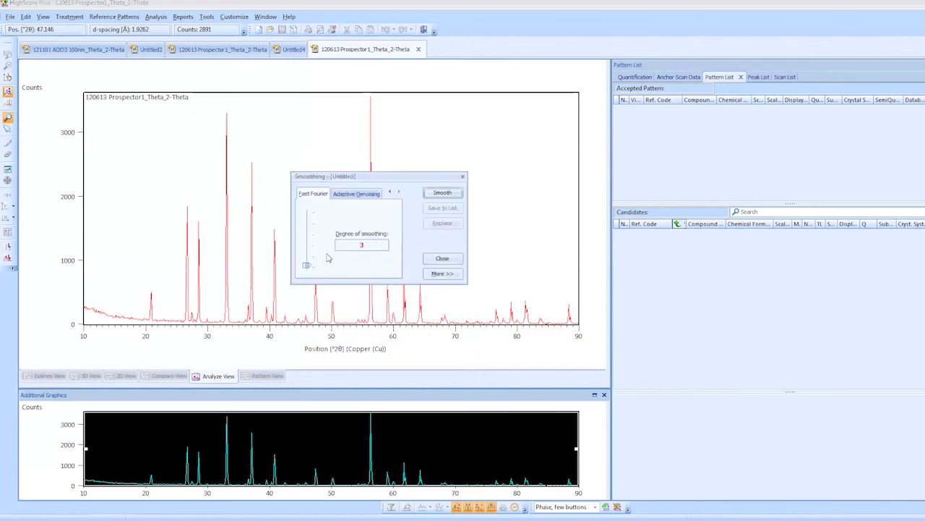
{"action": "left_click", "coordinate": [446, 194]}
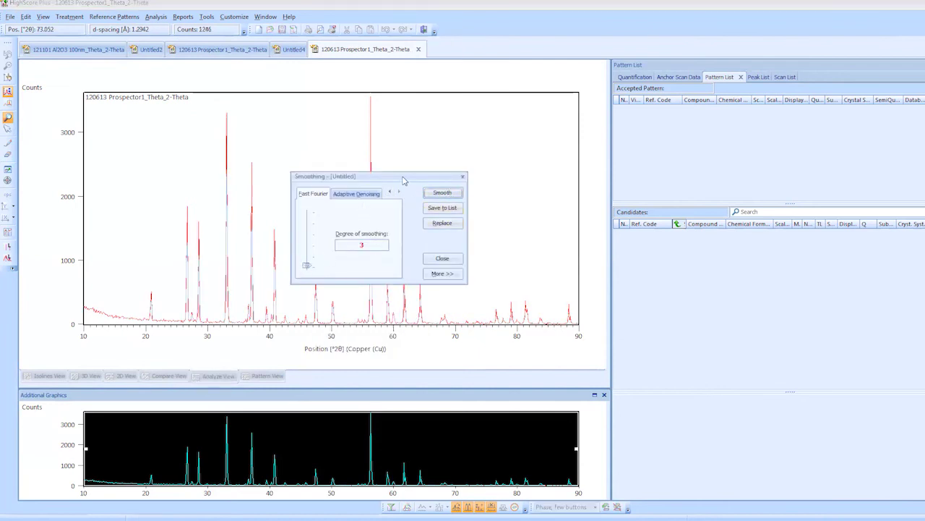
{"action": "left_click_drag", "start_coordinate": [405, 180], "coordinate": [777, 106]}
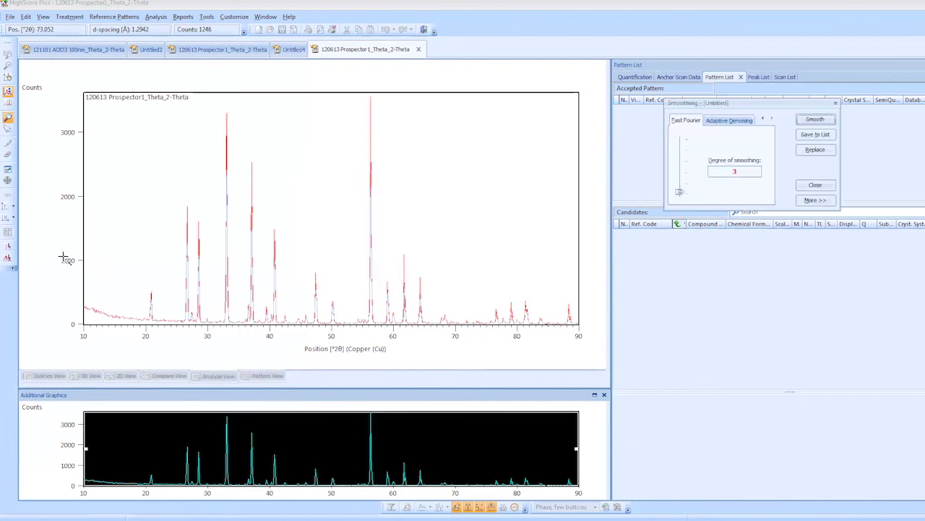
{"action": "left_click", "coordinate": [8, 104]}
{"action": "left_click_drag", "start_coordinate": [83, 277], "coordinate": [580, 337]}
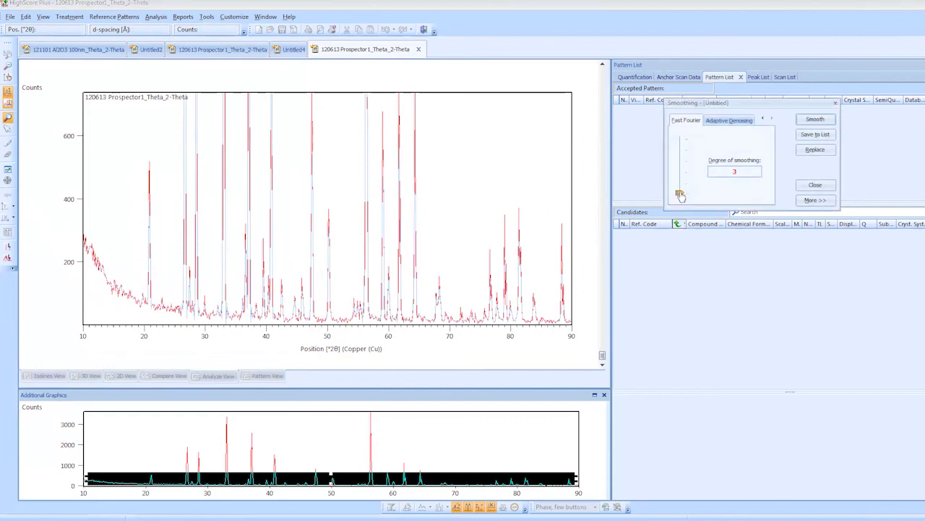
- Try a smoothing degree of 2, smooth again with degree 3, and replace the scan with the smoothed data
{"action": "left_click_drag", "start_coordinate": [680, 196], "coordinate": [679, 193]}
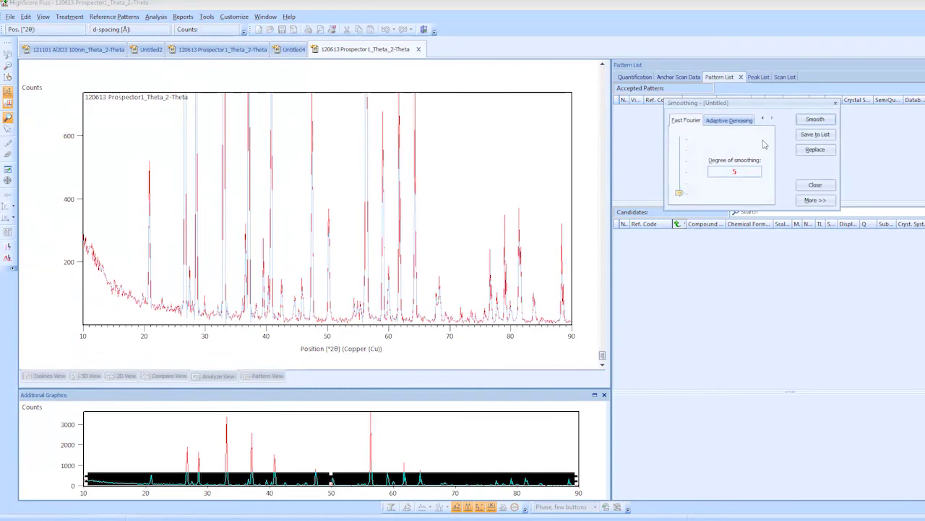
{"action": "left_click", "coordinate": [806, 122]}
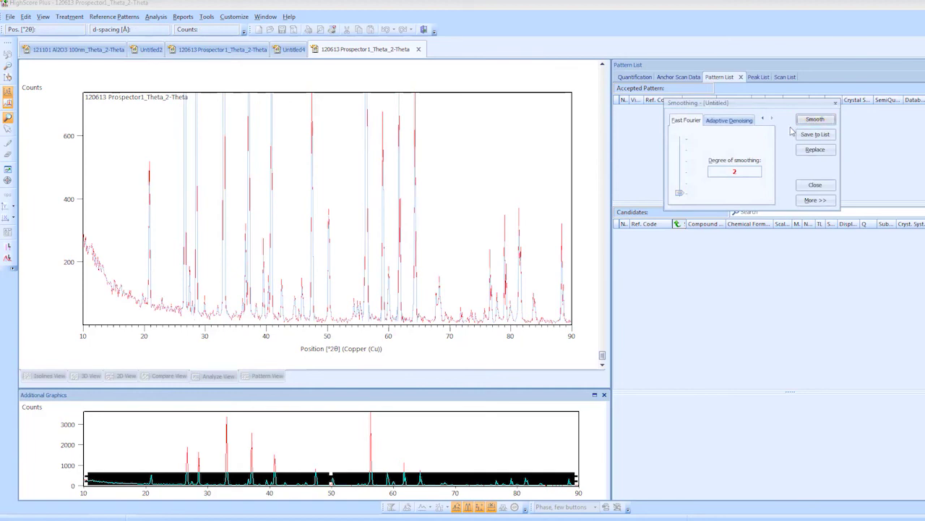
{"action": "mouse_move", "coordinate": [678, 194]}
{"action": "left_mouse_down"}
{"action": "mouse_move", "coordinate": [680, 186]}
{"action": "mouse_move", "coordinate": [682, 198]}
{"action": "left_mouse_up"}
{"action": "left_click", "coordinate": [809, 121]}
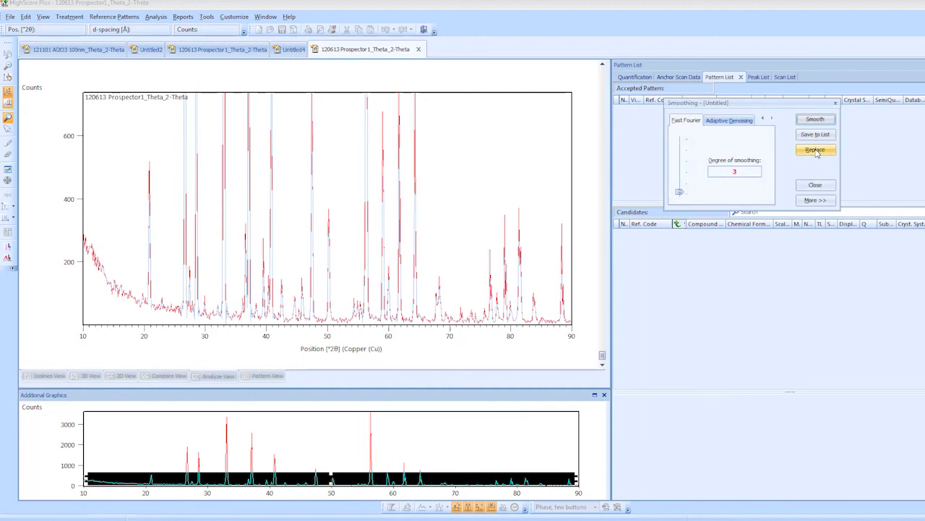
{"action": "left_click", "coordinate": [816, 151]}
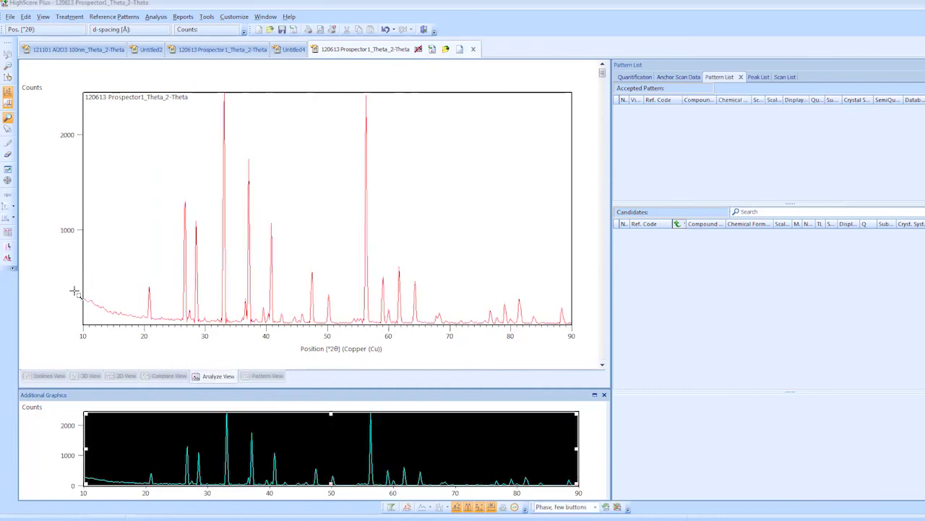
- Determine the scan's background automatically with granularity 70 and bending factor 0, and accept it
{"action": "right_click", "coordinate": [259, 167]}
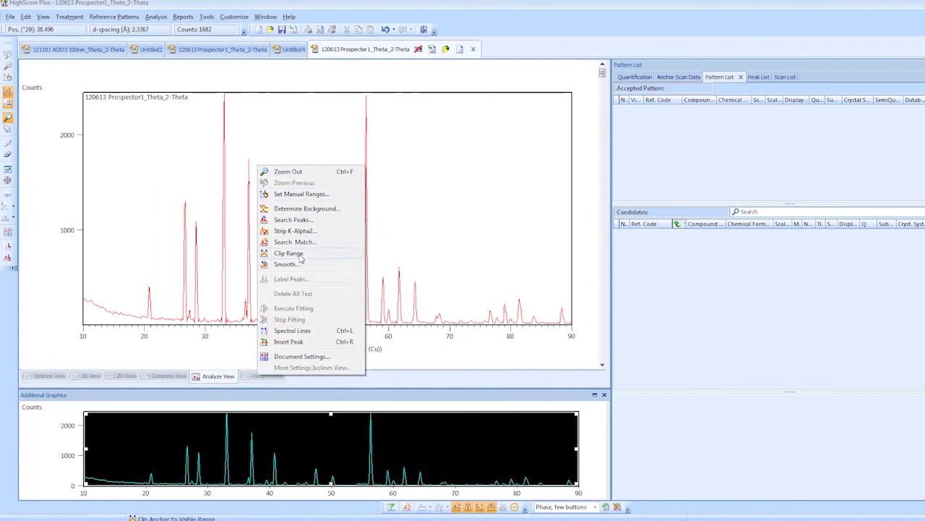
{"action": "left_click", "coordinate": [303, 208]}
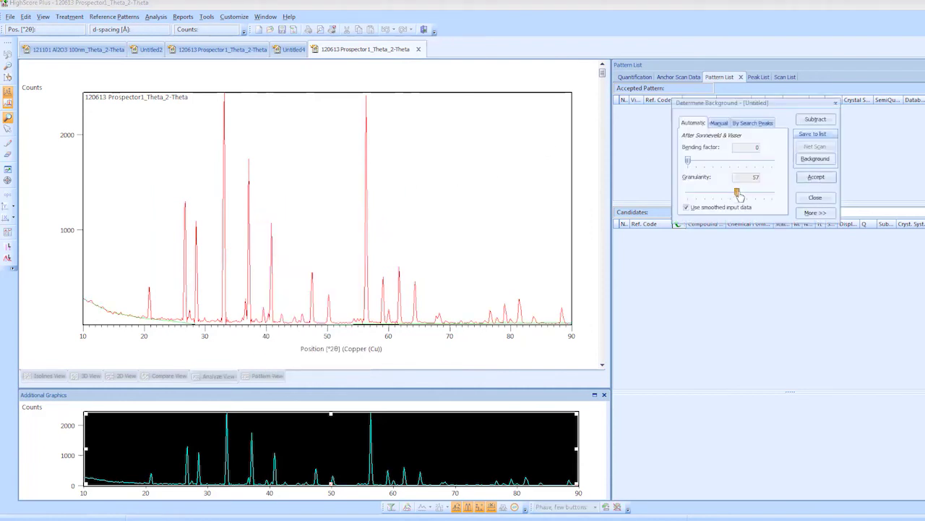
{"action": "left_click_drag", "start_coordinate": [736, 193], "coordinate": [749, 194]}
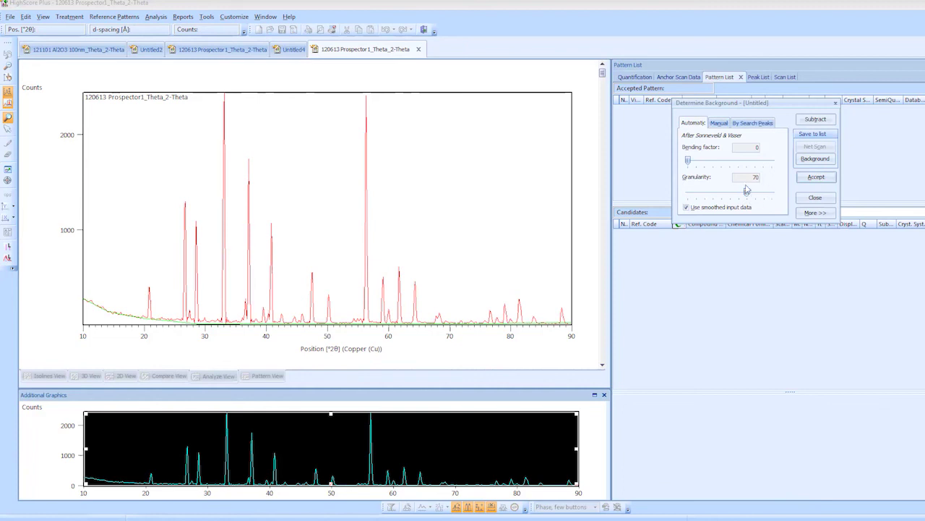
{"action": "left_click_drag", "start_coordinate": [688, 160], "coordinate": [670, 169]}
{"action": "left_click", "coordinate": [827, 179]}
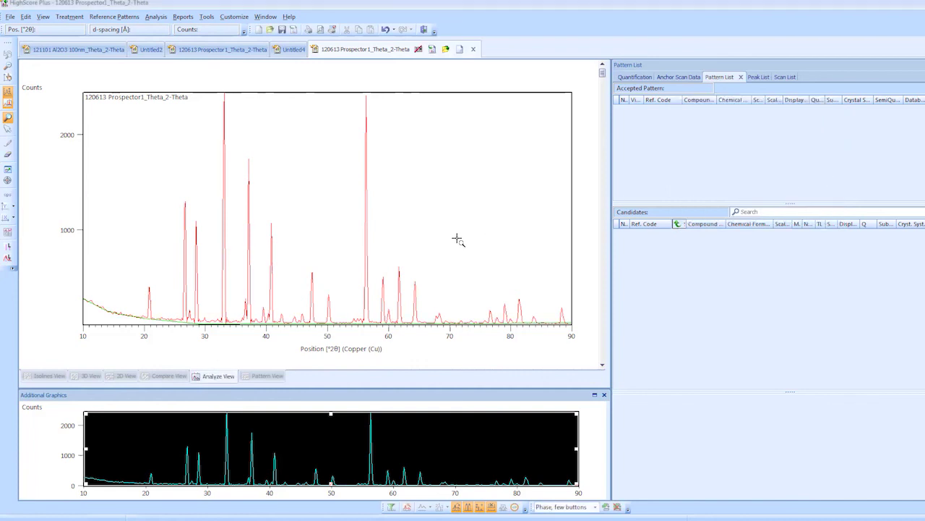
- Search the smoothed scan for peaks with a minimum significance of 2.75 and accept the found peaks
{"action": "right_click", "coordinate": [336, 158]}
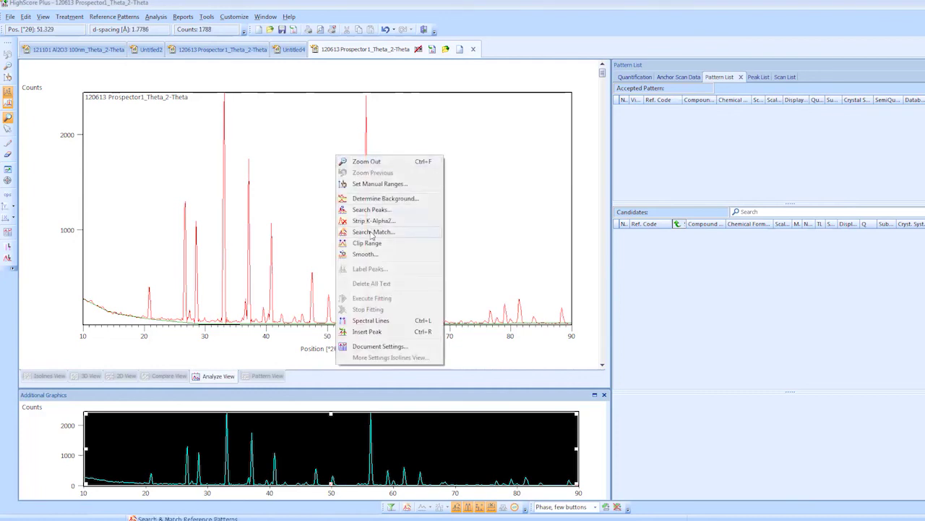
{"action": "left_click", "coordinate": [372, 209]}
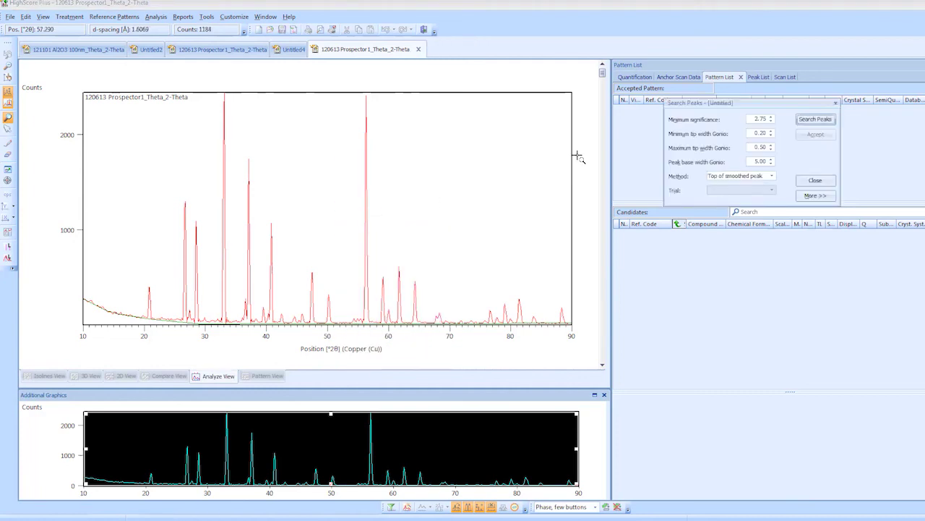
{"action": "left_click", "coordinate": [809, 121]}
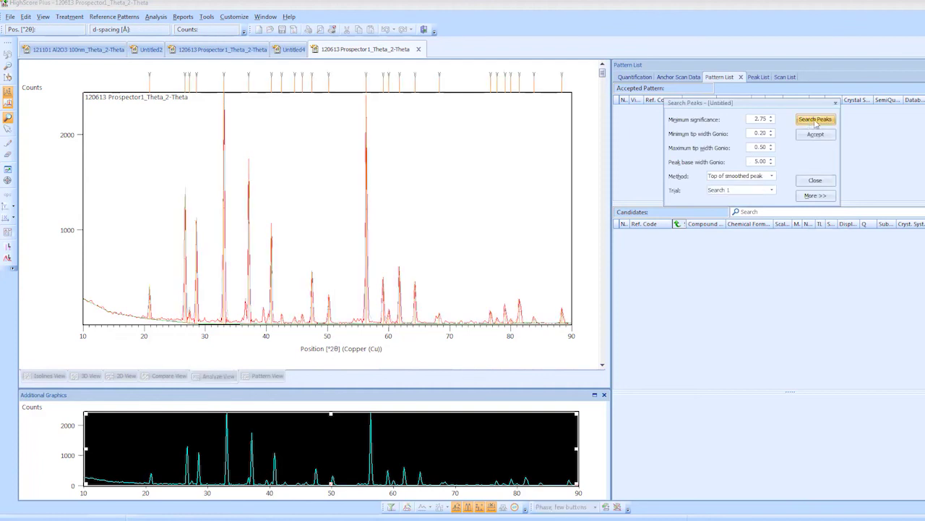
{"action": "left_click", "coordinate": [823, 134]}
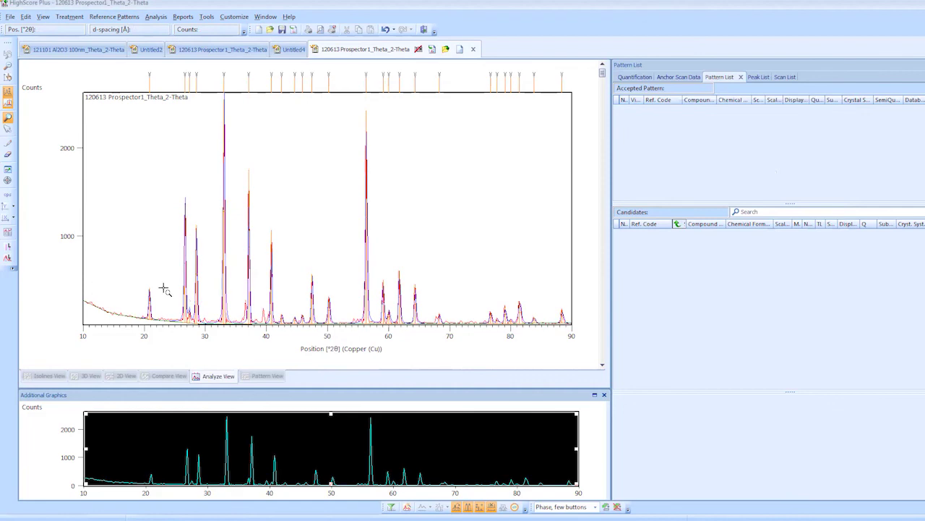
- Add the missed low-intensity peaks to the scan and show the difference plot in the additional graphics
{"action": "left_click_drag", "start_coordinate": [164, 288], "coordinate": [576, 344]}
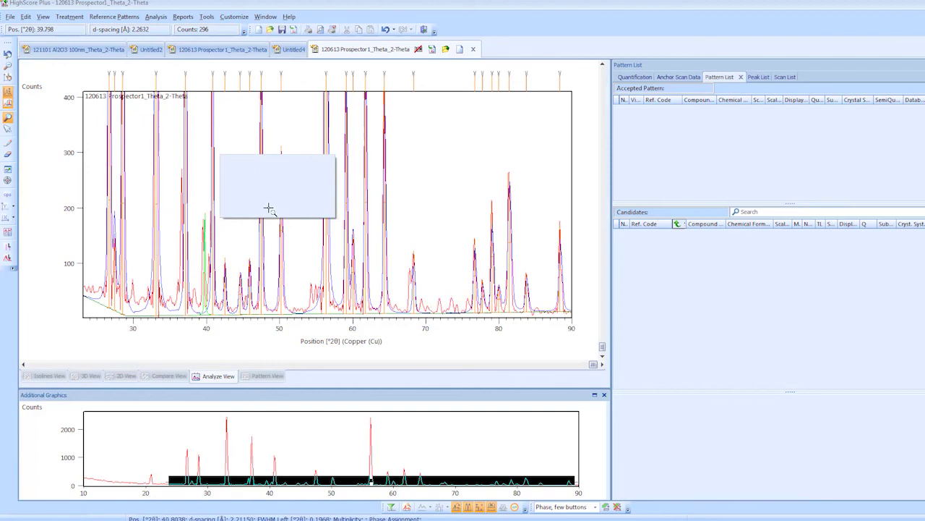
{"action": "mouse_move", "coordinate": [258, 206]}
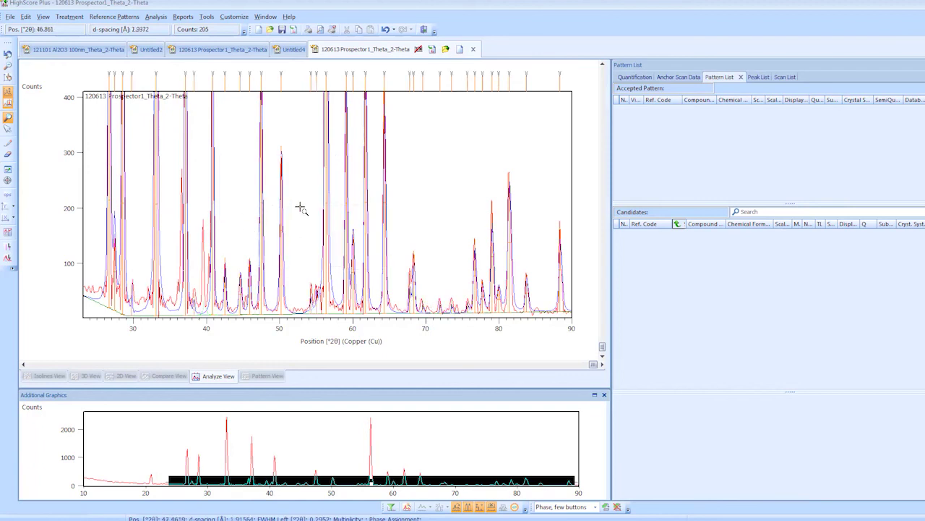
{"action": "right_click", "coordinate": [33, 440]}
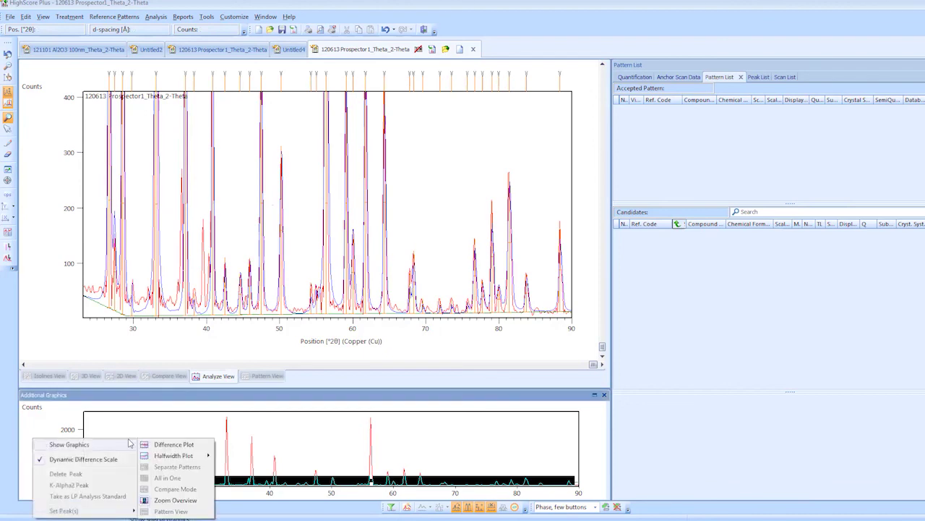
{"action": "left_click", "coordinate": [145, 437]}
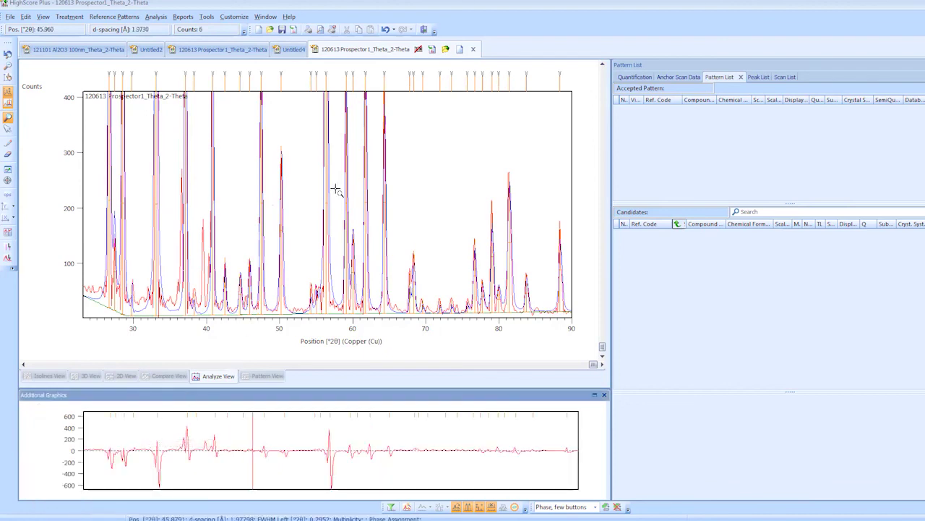
{"action": "right_click", "coordinate": [287, 155]}
{"action": "left_click", "coordinate": [307, 159]}
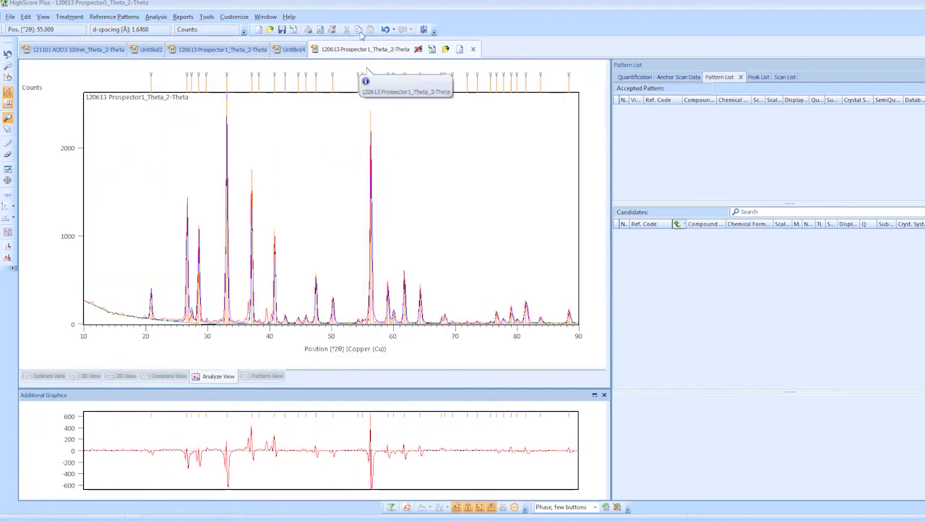
- Try the Default Profile Fit on the scan, and undo it
{"action": "left_click", "coordinate": [156, 17]}
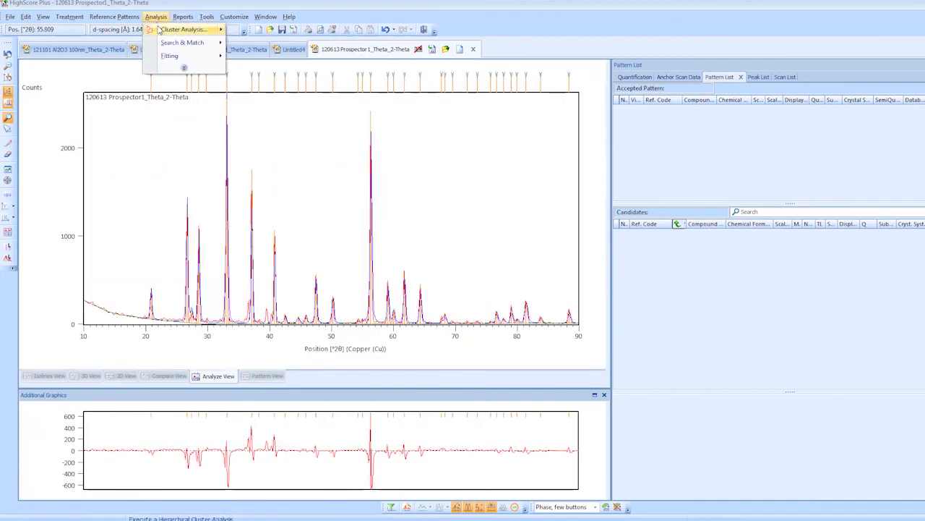
{"action": "mouse_move", "coordinate": [167, 56]}
{"action": "mouse_move", "coordinate": [254, 57]}
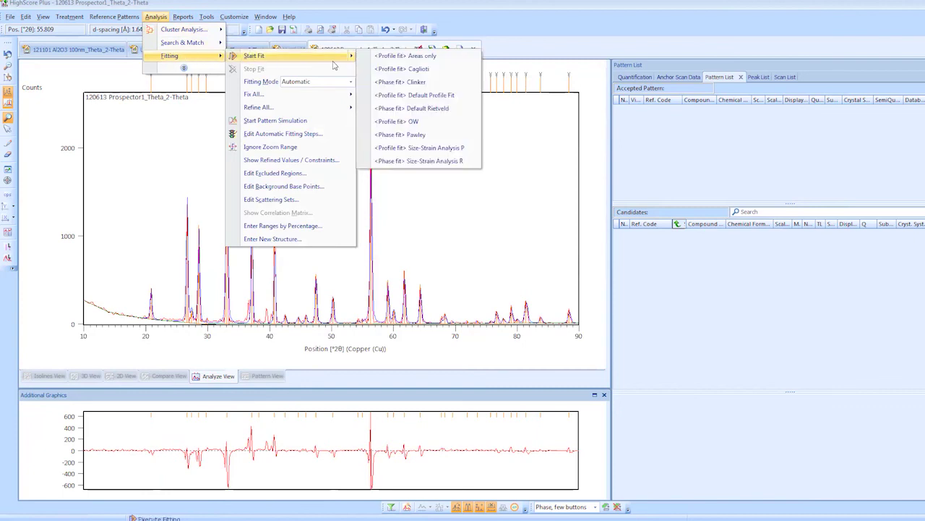
{"action": "left_click", "coordinate": [423, 95]}
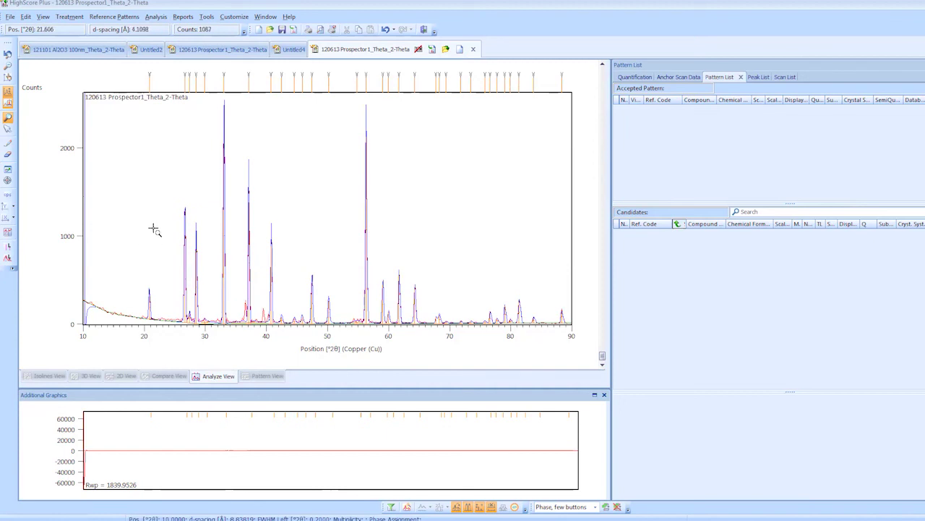
{"action": "key", "text": "ctrl+z"}
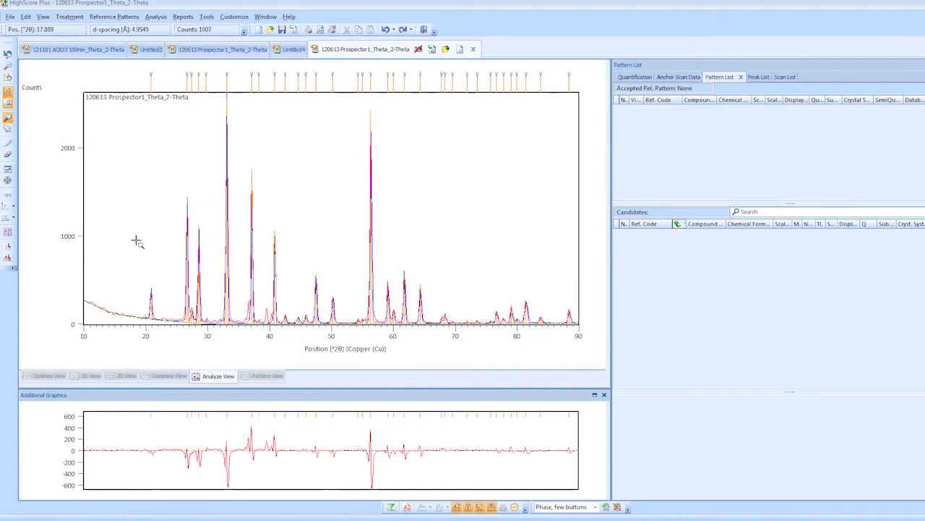
- Insert the two missing peaks at about 36.5 and 39.5 °2θ in the scan
{"action": "left_click_drag", "start_coordinate": [127, 265], "coordinate": [306, 337]}
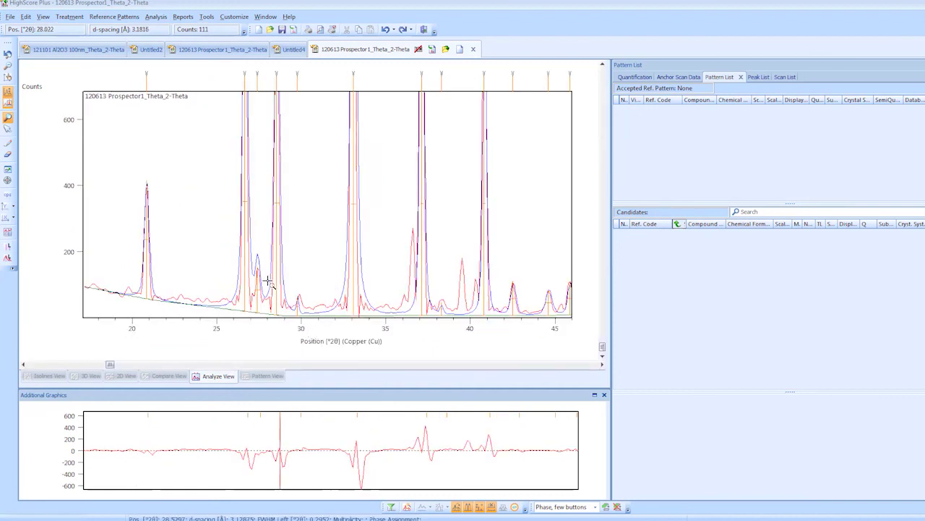
{"action": "left_click", "coordinate": [401, 269]}
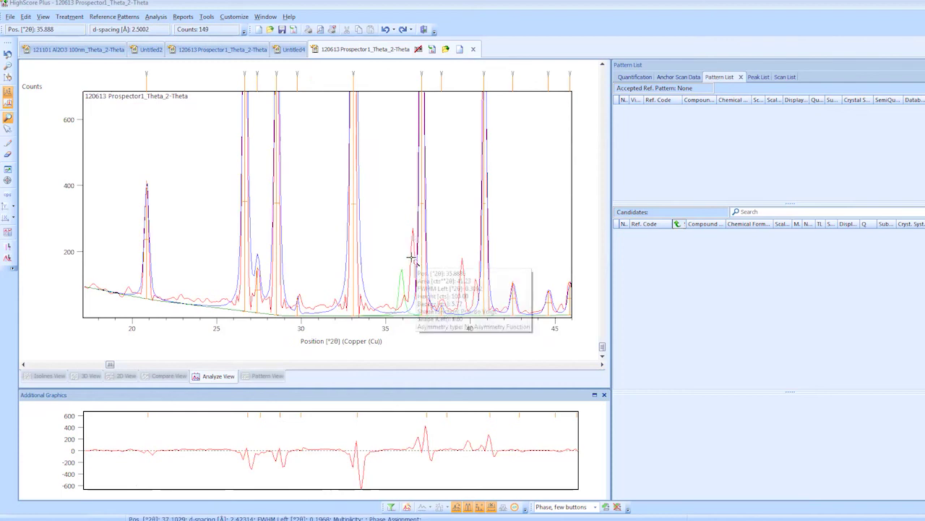
{"action": "left_click", "coordinate": [463, 274]}
{"action": "left_click", "coordinate": [267, 192]}
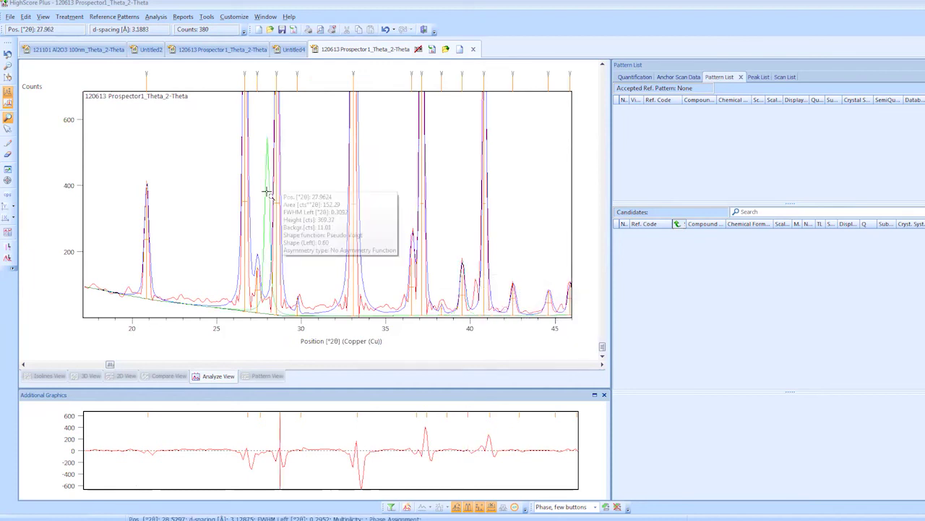
{"action": "right_click", "coordinate": [217, 190]}
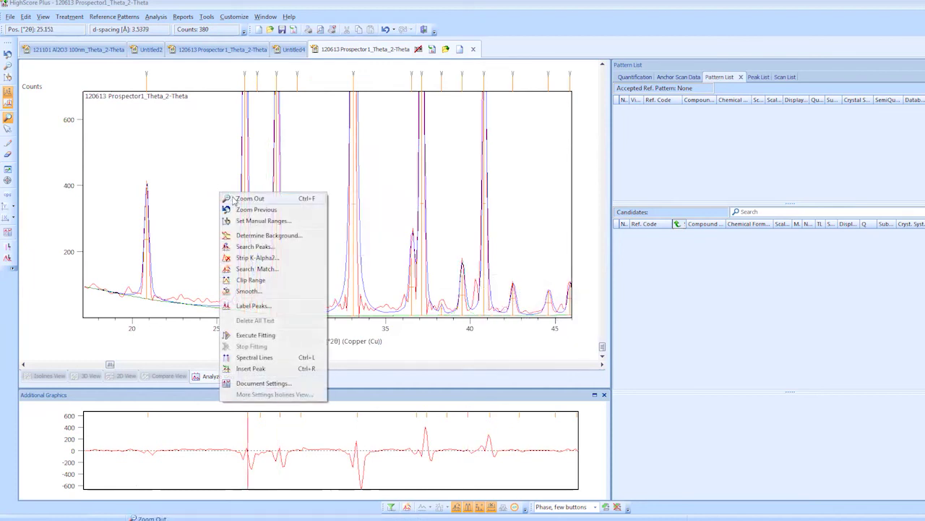
{"action": "left_click", "coordinate": [234, 193]}
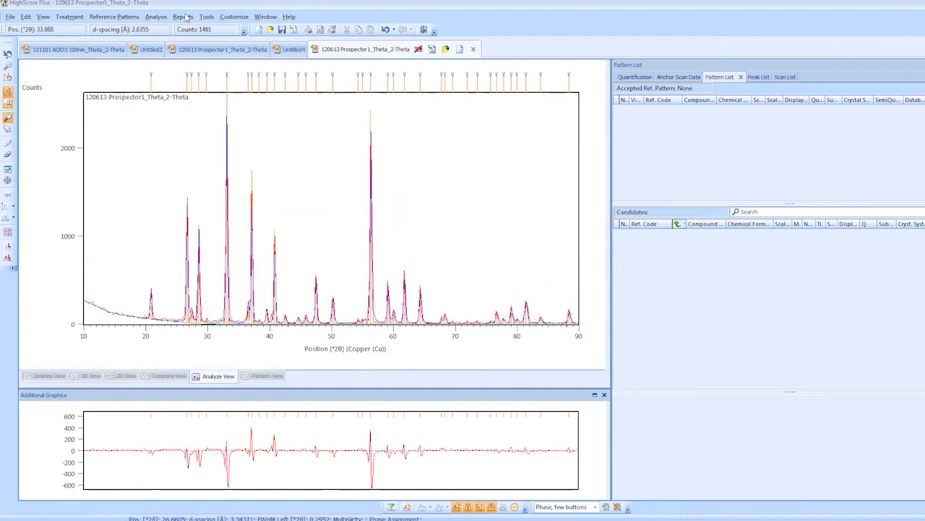
- Fit the scan's peaks with the Default Profile Fit, running it twice in succession
{"action": "left_click", "coordinate": [155, 17]}
{"action": "mouse_move", "coordinate": [199, 57]}
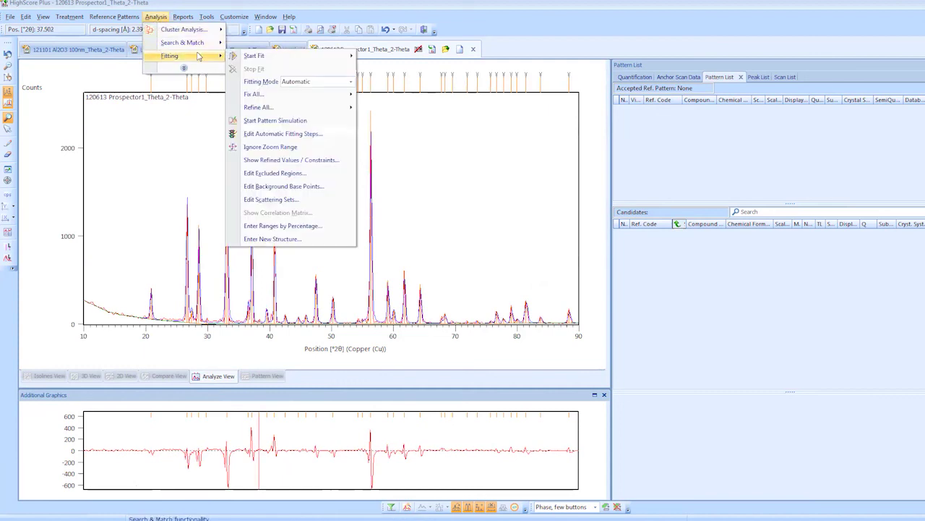
{"action": "mouse_move", "coordinate": [248, 61]}
{"action": "left_click", "coordinate": [420, 94]}
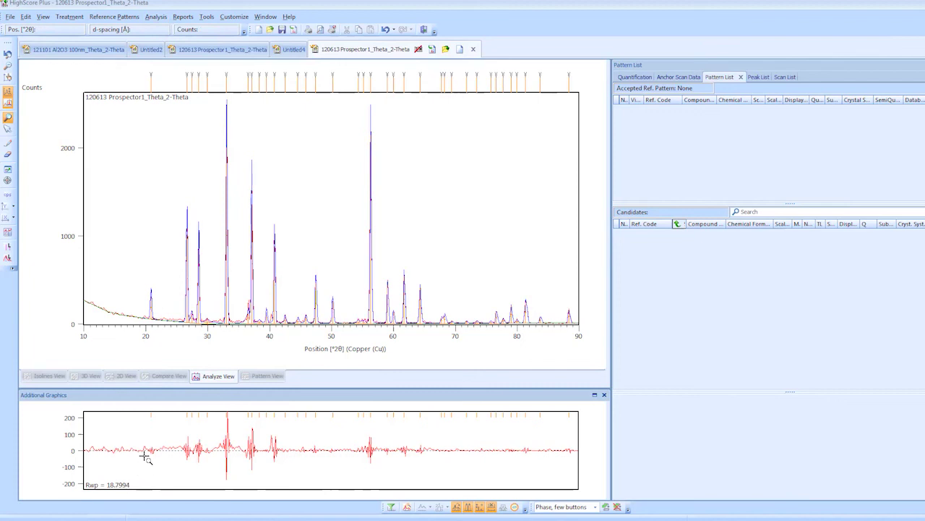
{"action": "left_click", "coordinate": [155, 16]}
{"action": "mouse_move", "coordinate": [216, 60]}
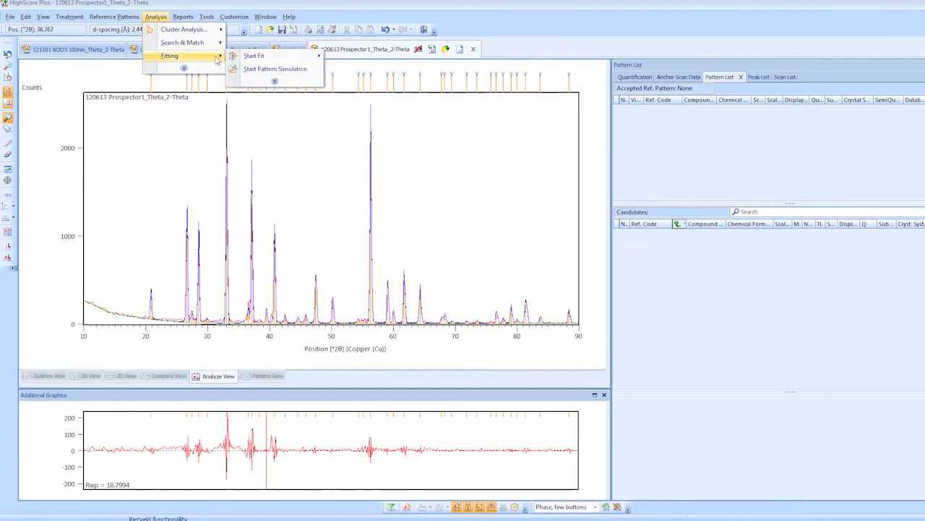
{"action": "mouse_move", "coordinate": [254, 56]}
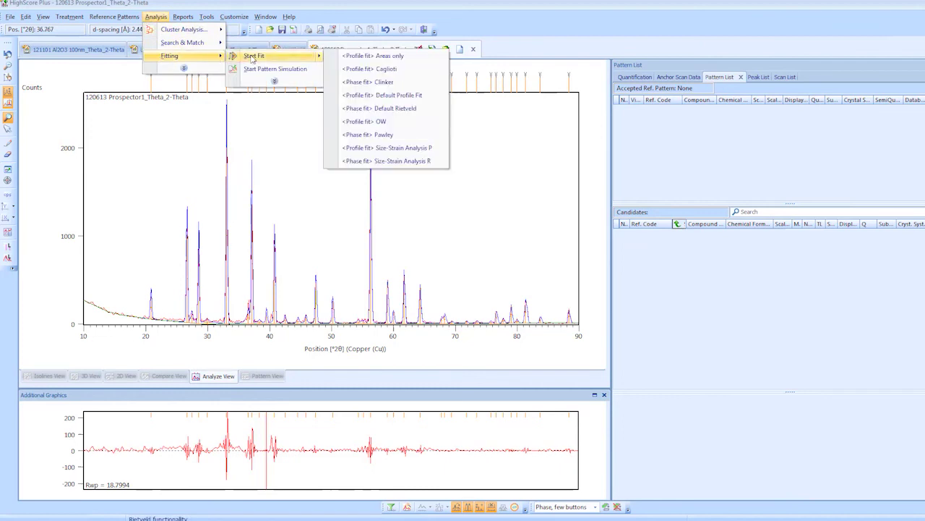
{"action": "left_click", "coordinate": [388, 102]}
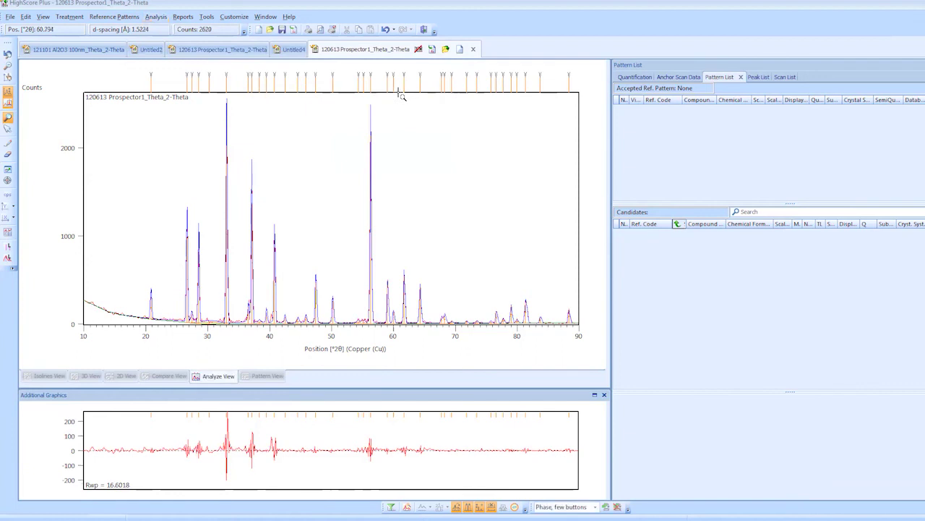
- Review the fitted peak list, clear the restriction set's chemistry selection, and run Search & Match on the scan
{"action": "right_click", "coordinate": [396, 143]}
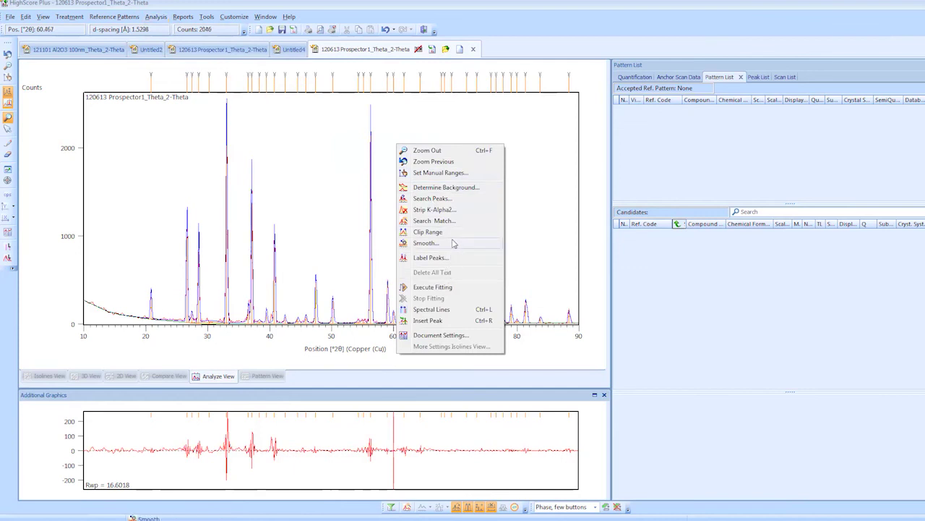
{"action": "left_click", "coordinate": [757, 76]}
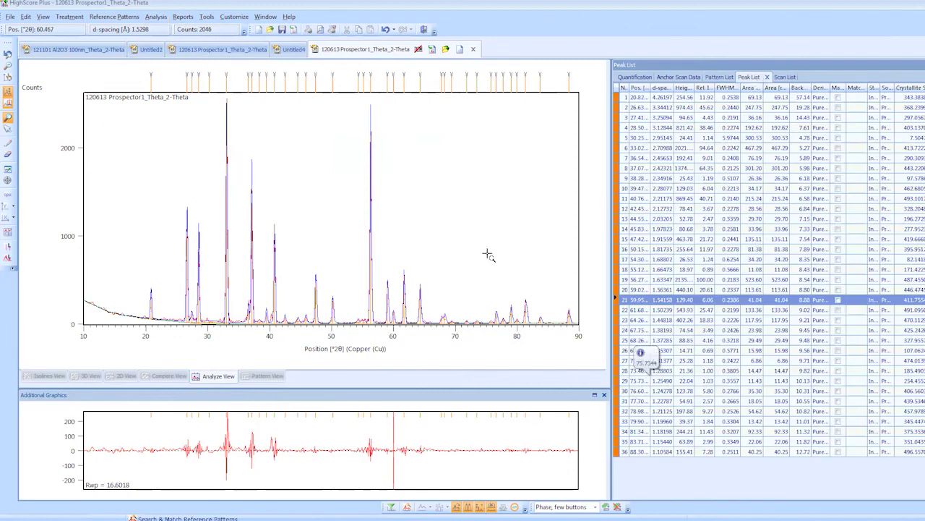
{"action": "right_click", "coordinate": [461, 208]}
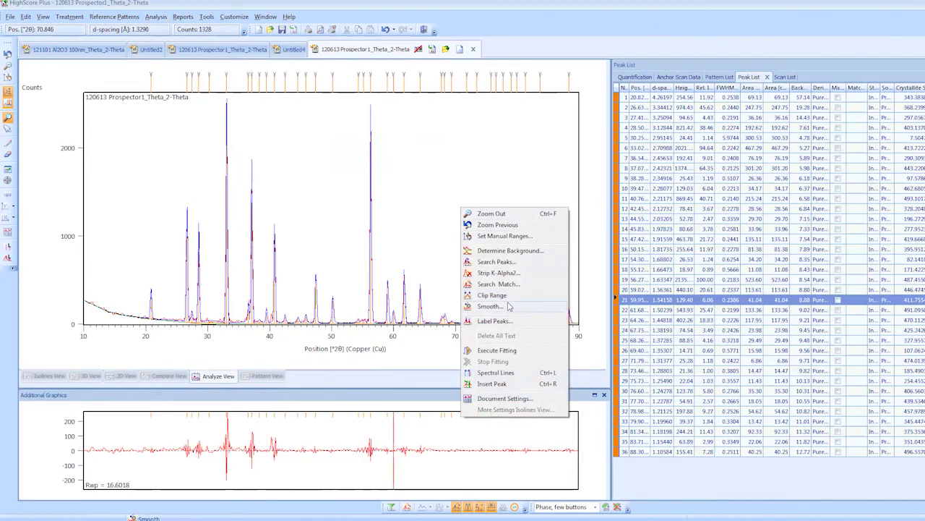
{"action": "left_click", "coordinate": [507, 284]}
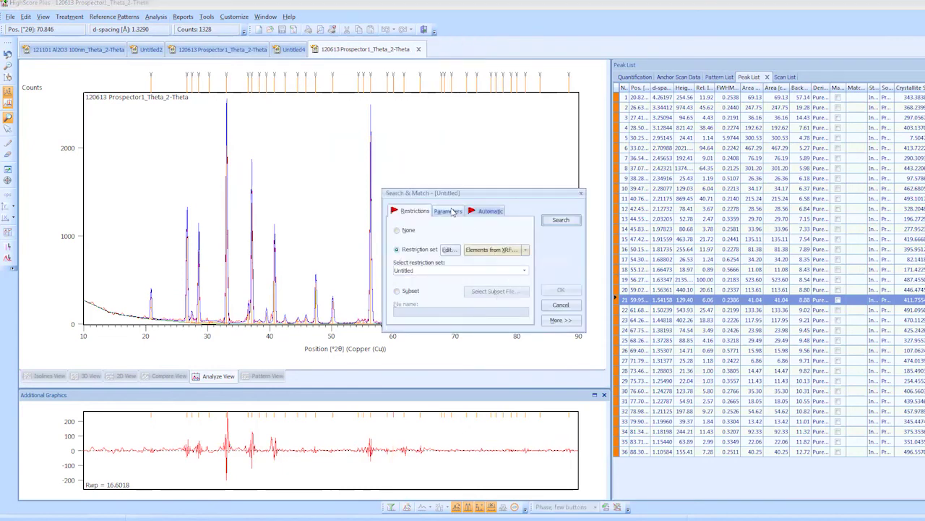
{"action": "left_click", "coordinate": [448, 252]}
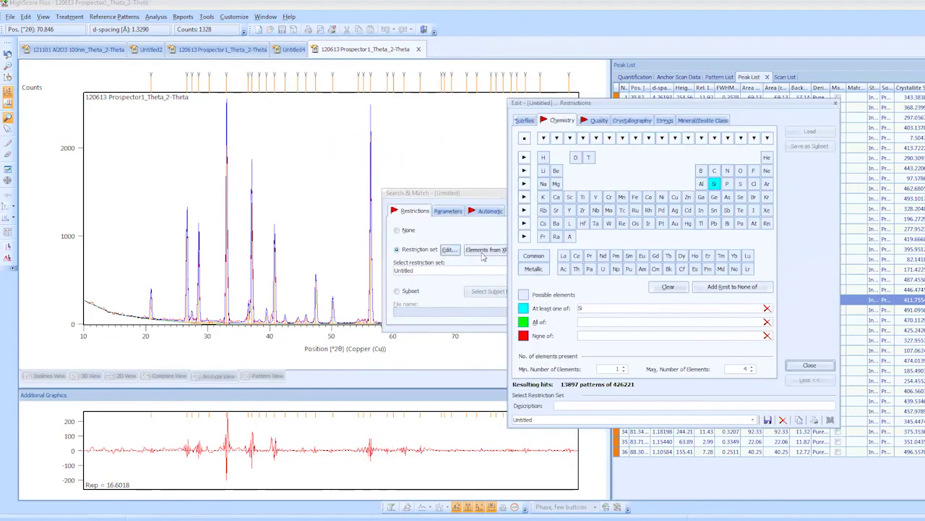
{"action": "left_click", "coordinate": [669, 287]}
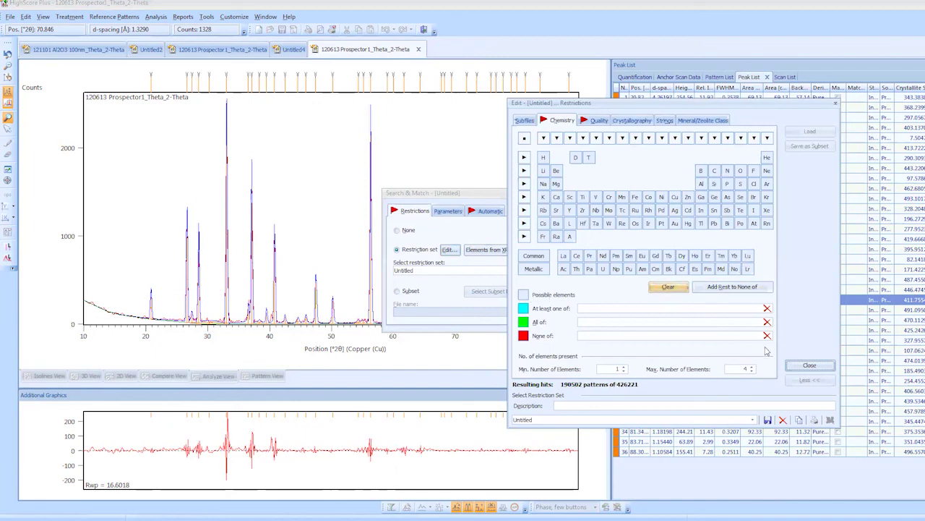
{"action": "left_click", "coordinate": [802, 365]}
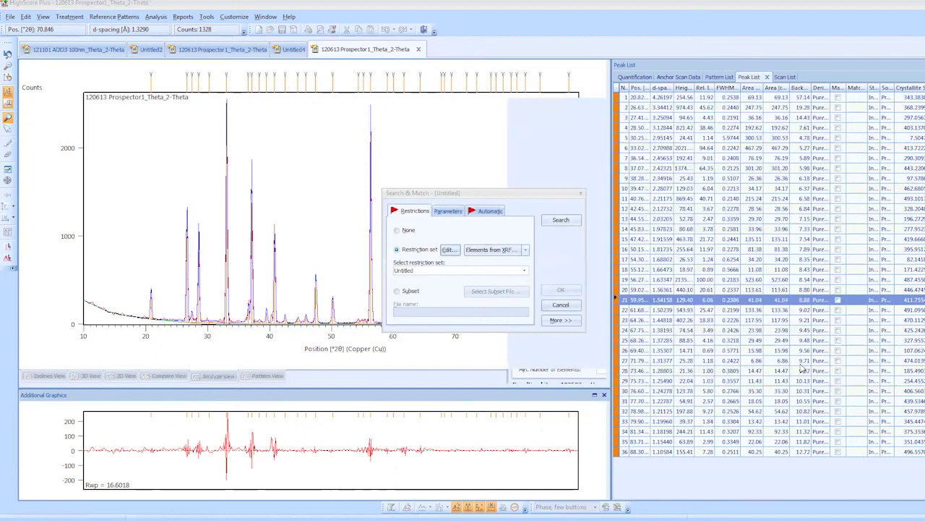
{"action": "left_click", "coordinate": [563, 219]}
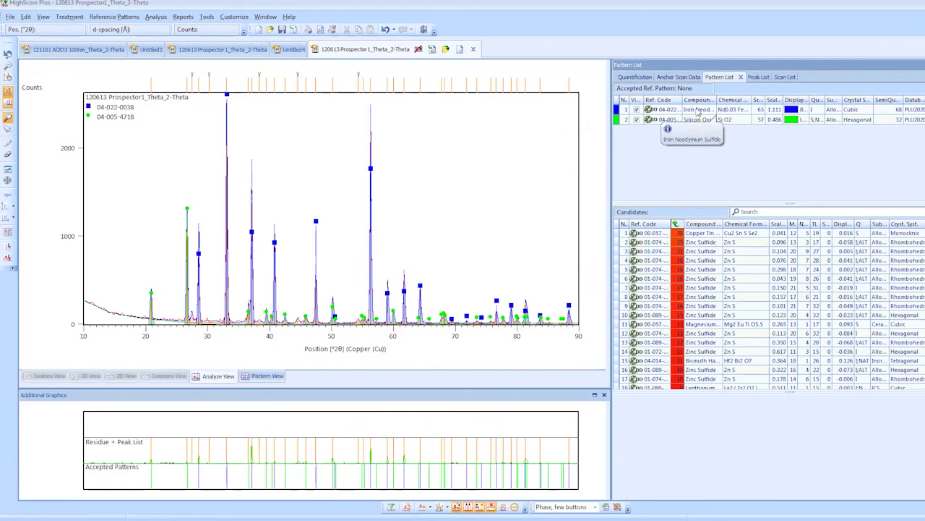
- Remove the iron neodymium sulfide and silicon oxide patterns from the accepted patterns
{"action": "key", "text": "Delete"}
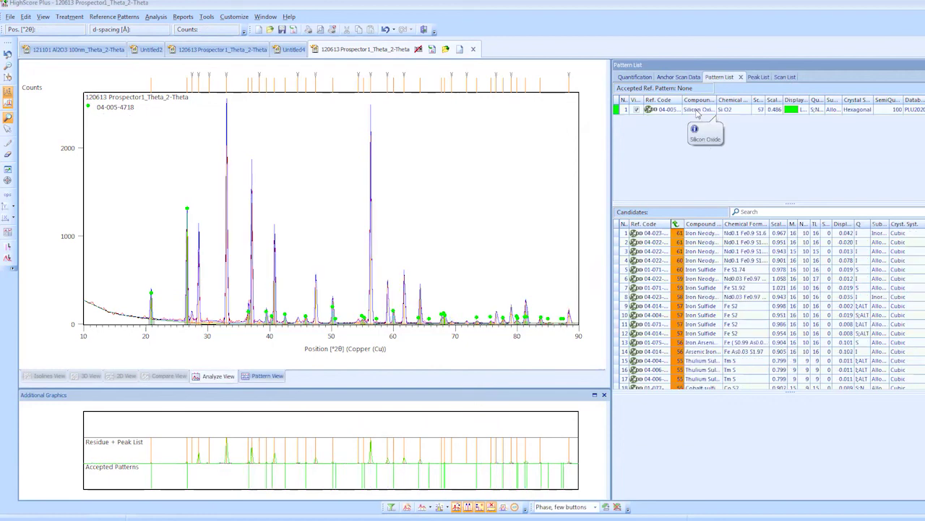
{"action": "key", "text": "Delete"}
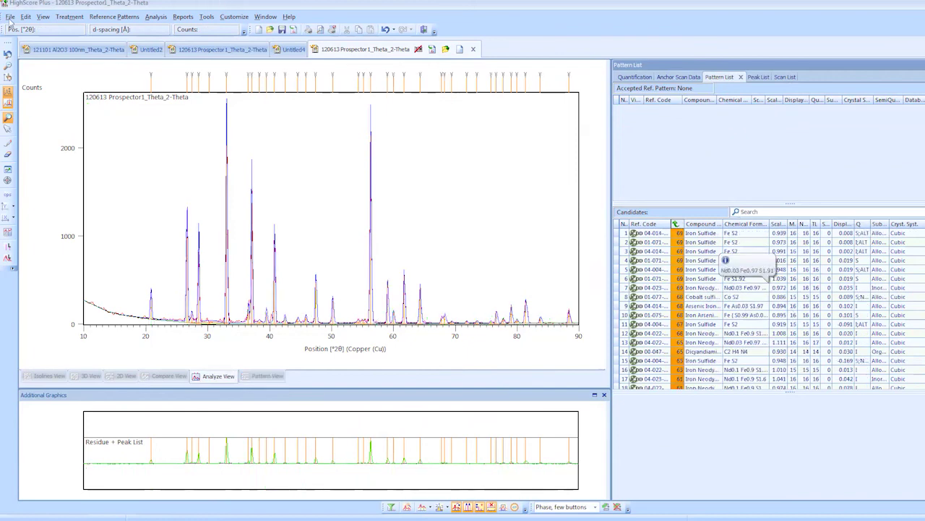
- Show the Object Inspector and inspect the properties of the iron sulfide (pyrite) candidate 04-014-6085
{"action": "left_click", "coordinate": [43, 16]}
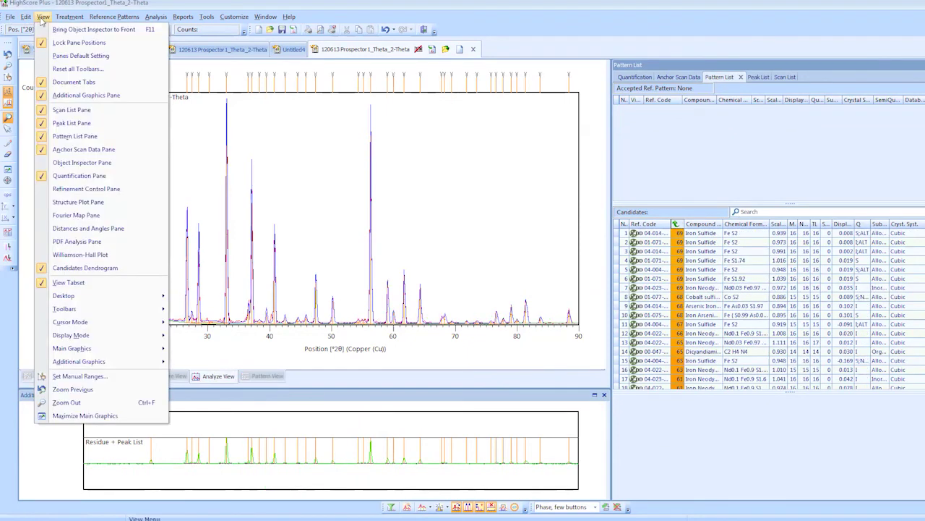
{"action": "left_click", "coordinate": [70, 165]}
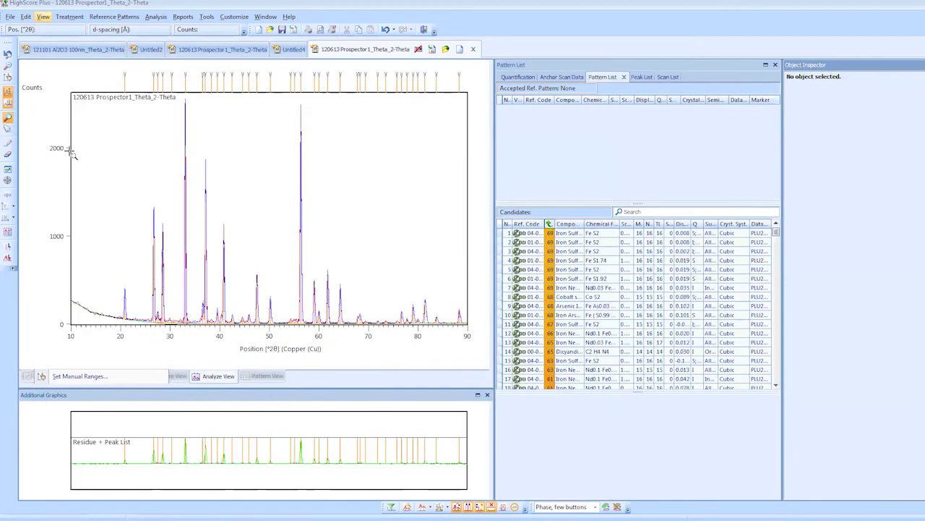
{"action": "left_click", "coordinate": [521, 251]}
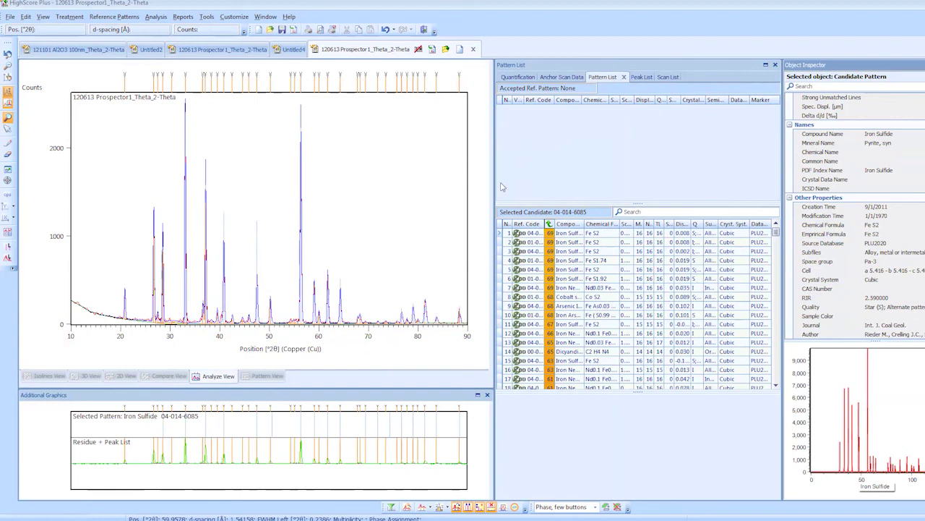
- Accept the iron sulfide pattern 04-014-6085 and silicon oxide pattern 01-078-7011, and widen the candidates' ML, NML and TL columns
{"action": "left_click_drag", "start_coordinate": [572, 236], "coordinate": [577, 162]}
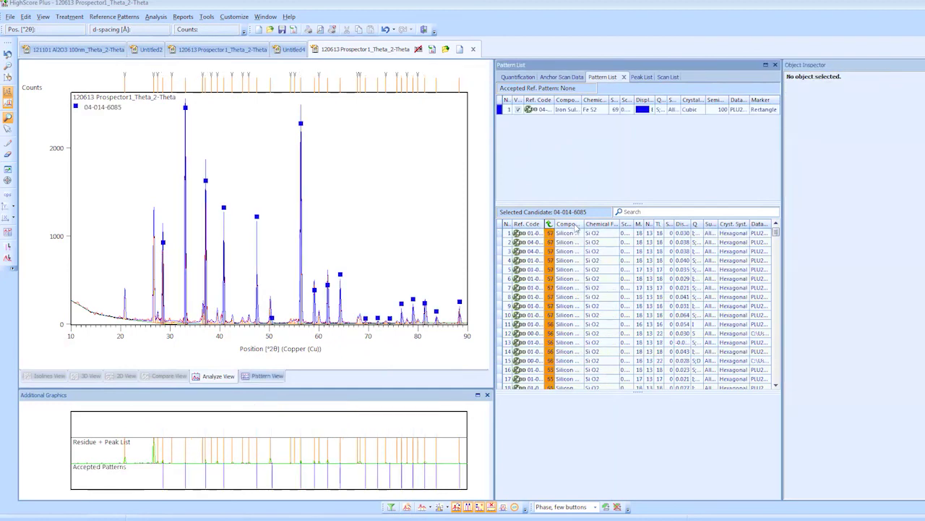
{"action": "left_click_drag", "start_coordinate": [570, 235], "coordinate": [604, 160]}
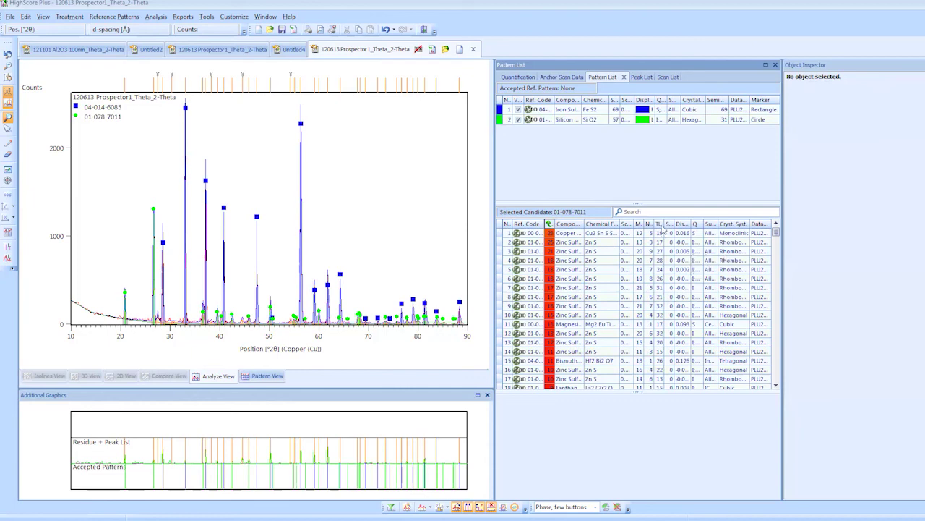
{"action": "left_click_drag", "start_coordinate": [645, 224], "coordinate": [696, 229]}
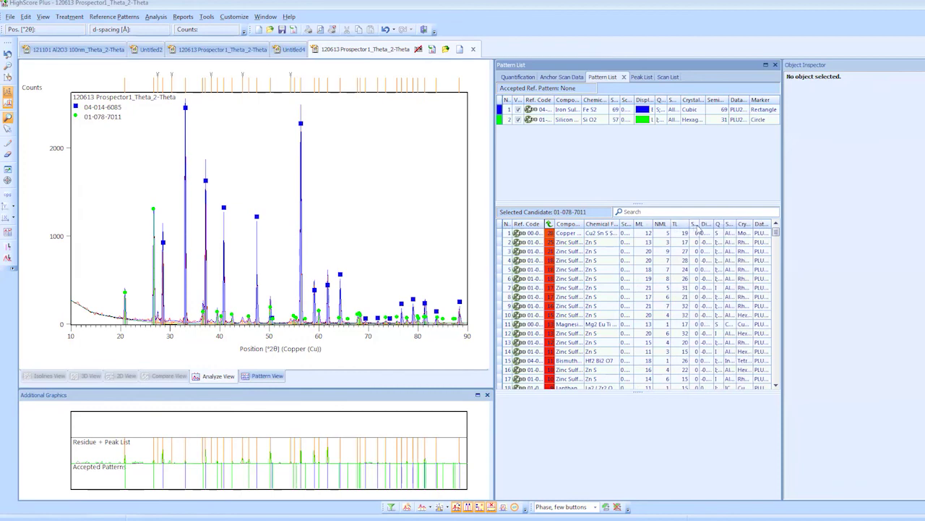